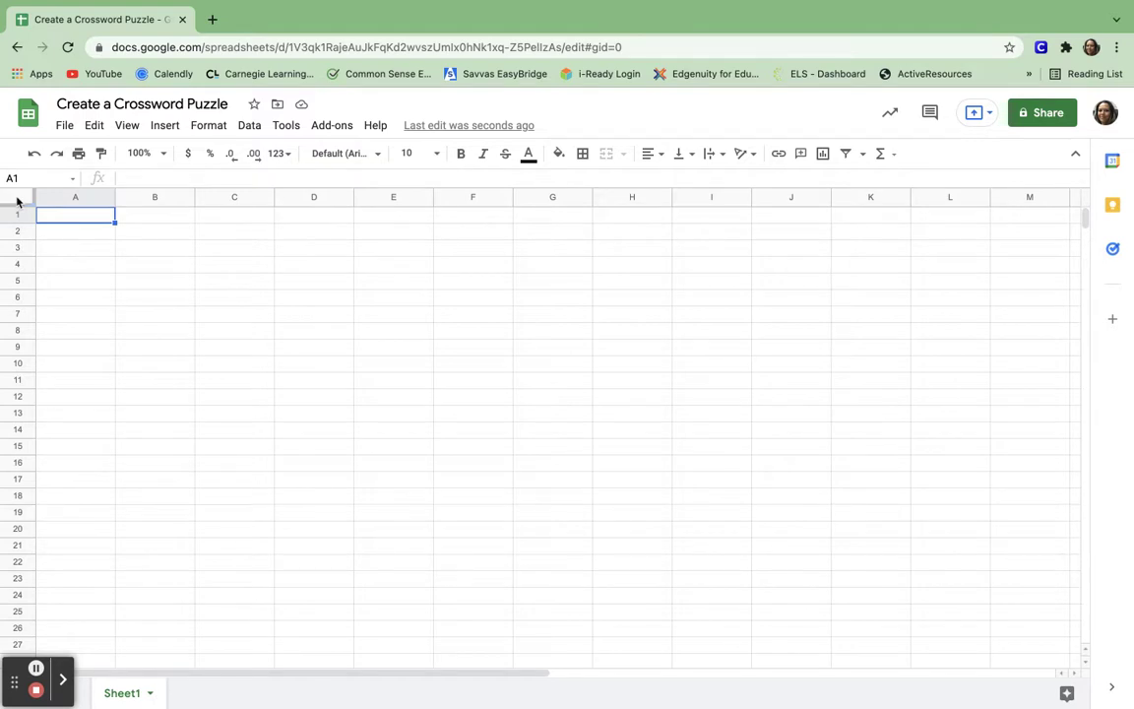
- Narrow all columns and heighten all rows of the sheet to form roughly square grid cells
click(17, 201)
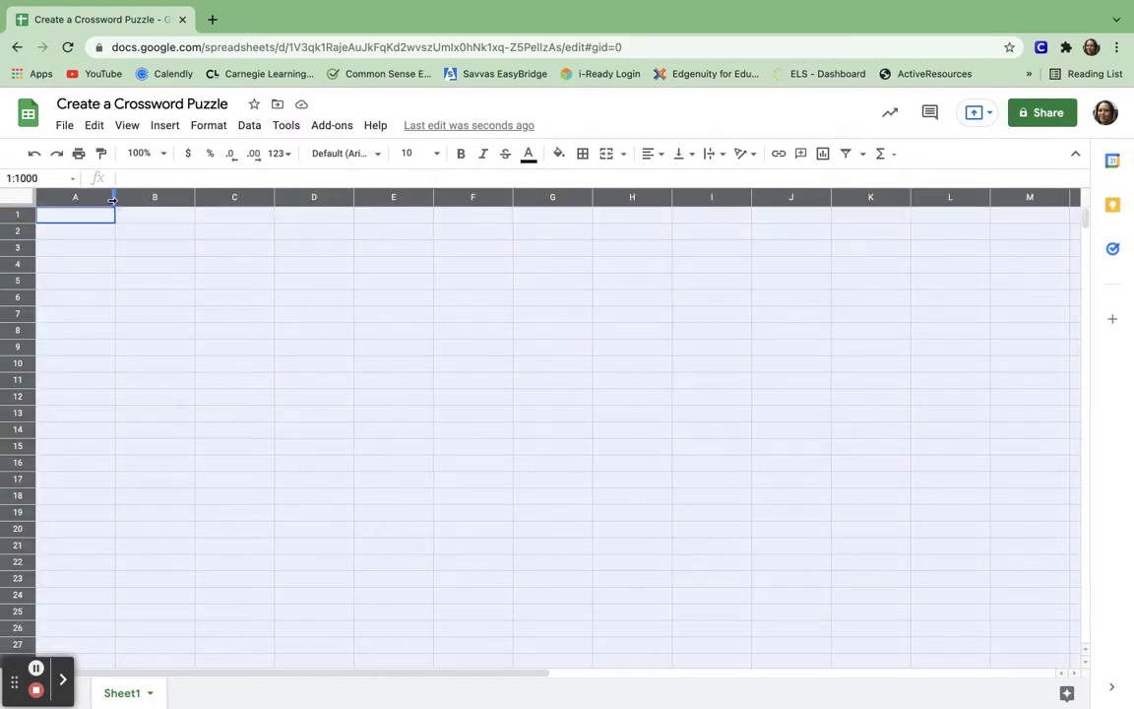
drag(113, 199, 86, 198)
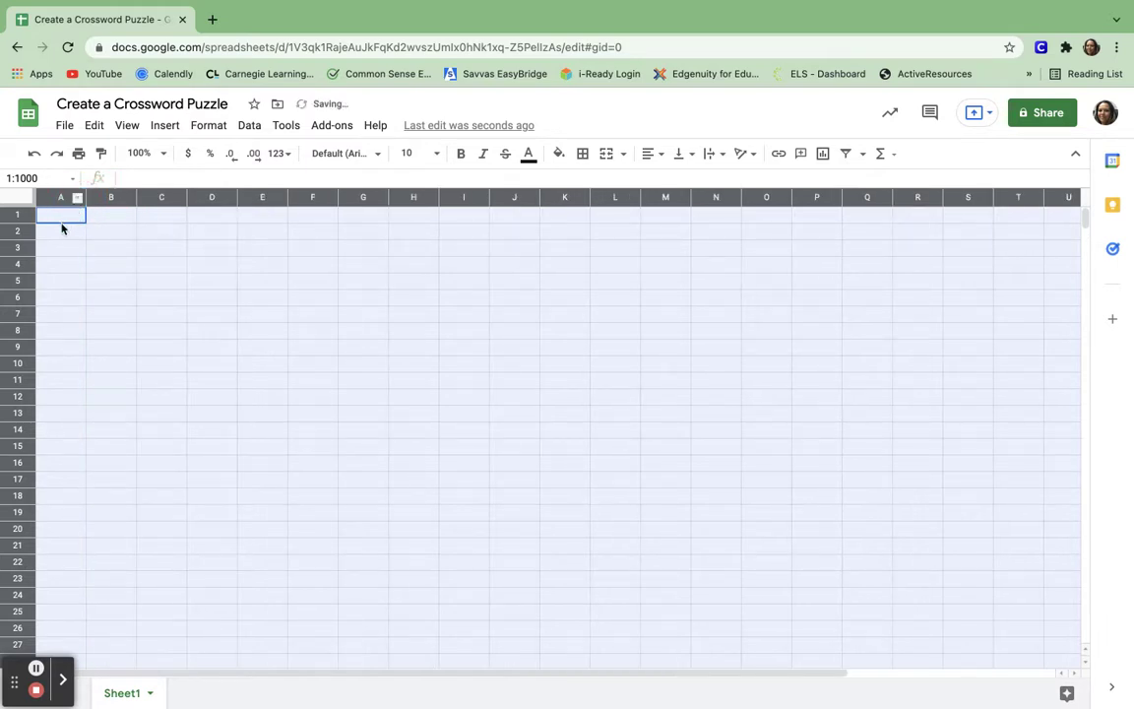
drag(21, 215, 21, 227)
click(18, 200)
drag(24, 222, 26, 233)
drag(86, 197, 81, 196)
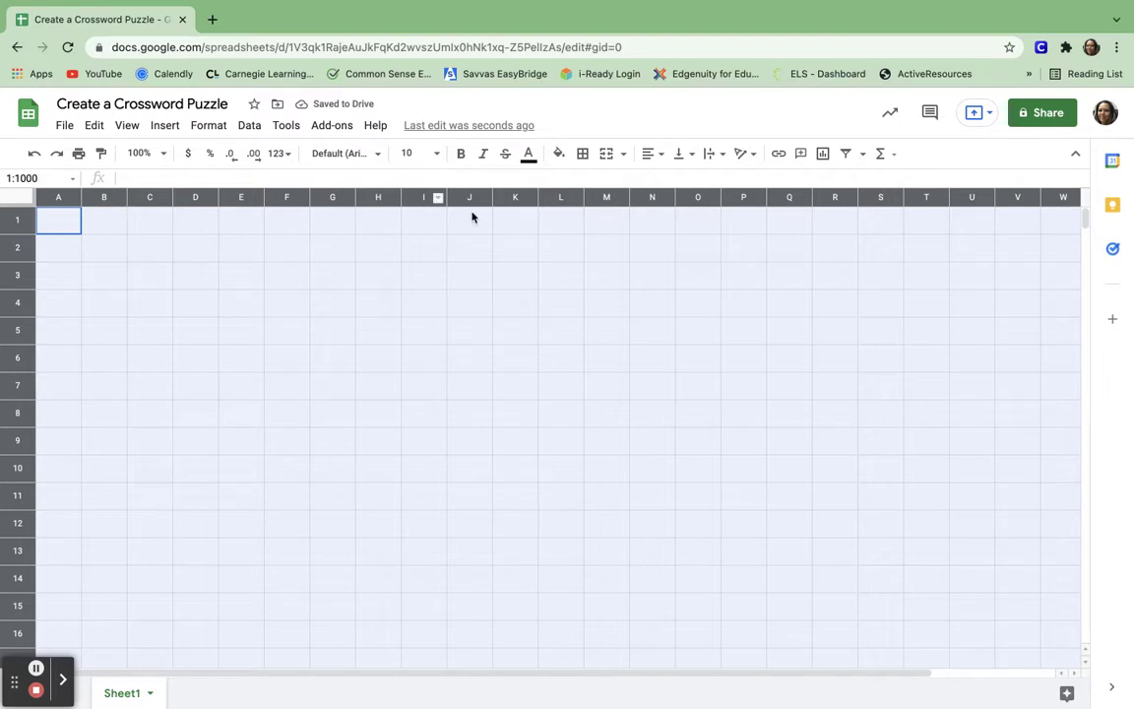
- Apply black borders to all cells of the sheet and fill them with a medium gray
click(558, 154)
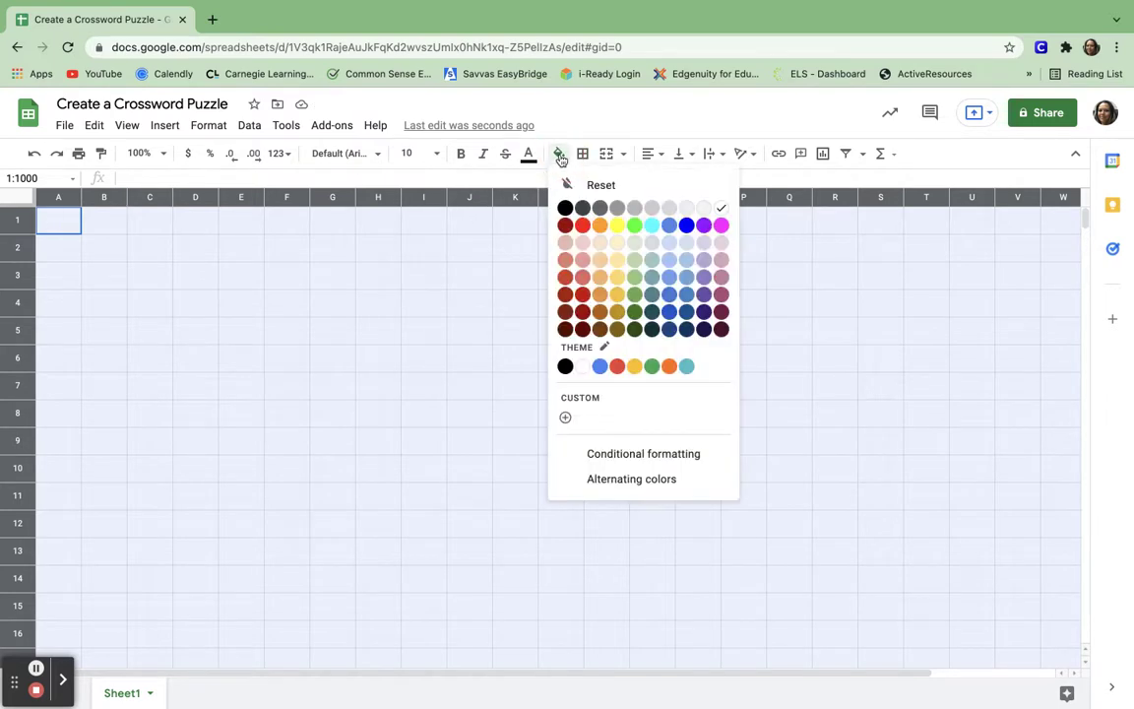
click(599, 209)
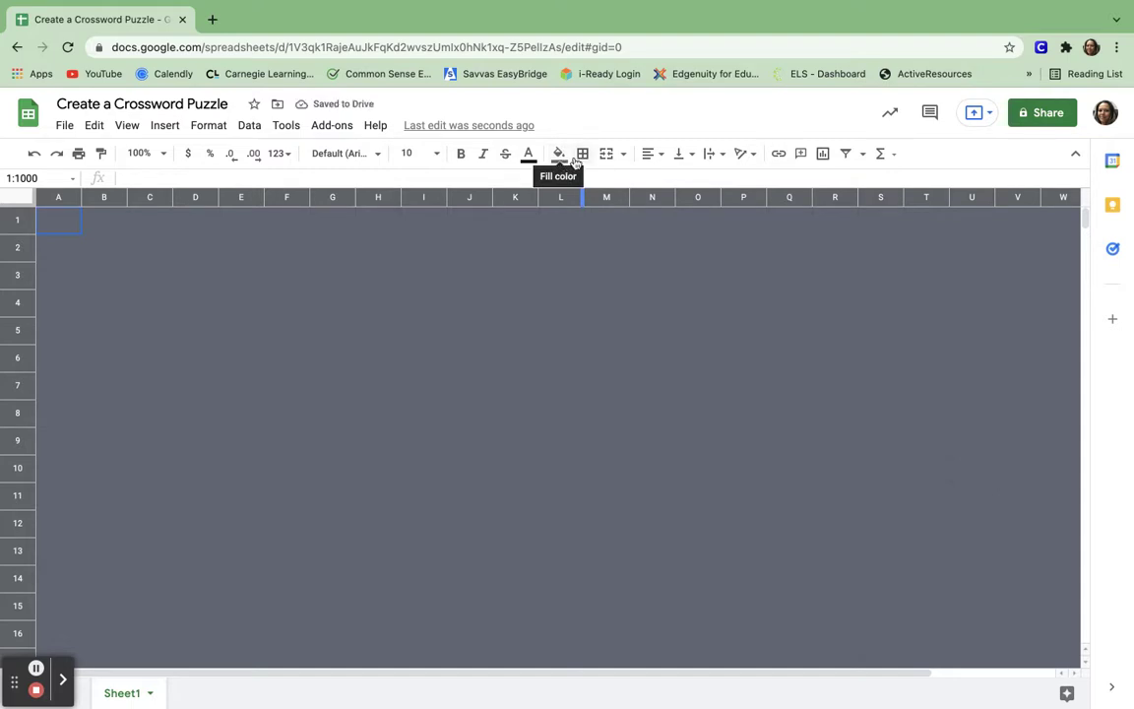
click(583, 158)
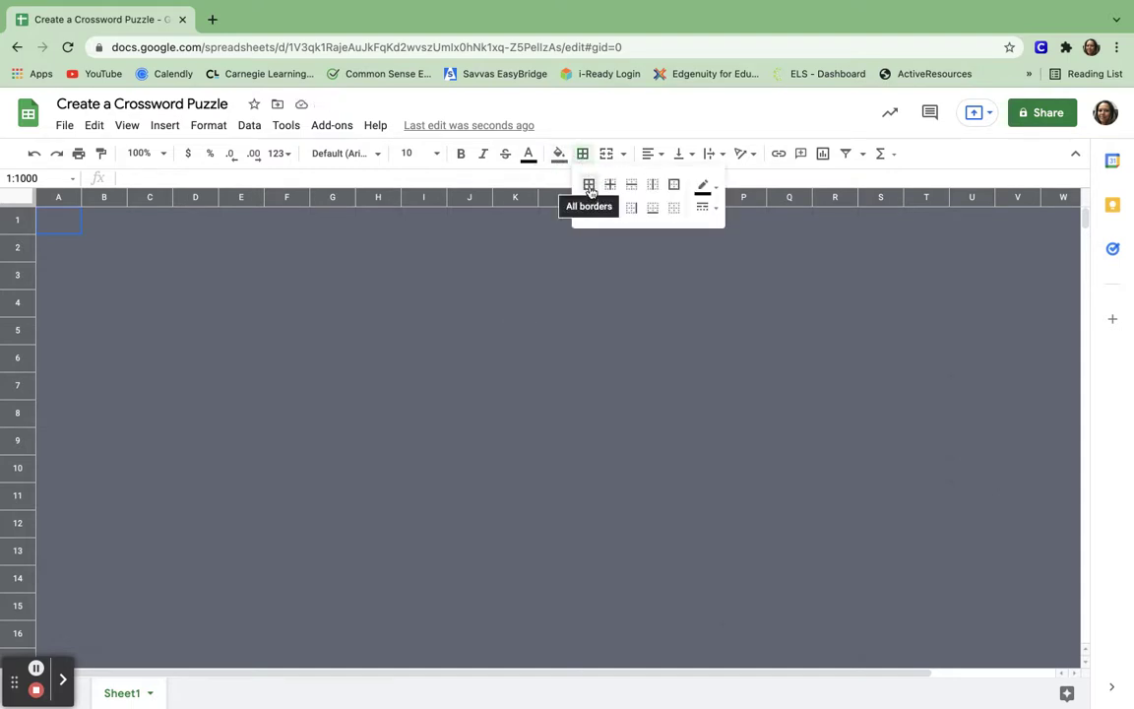
click(589, 187)
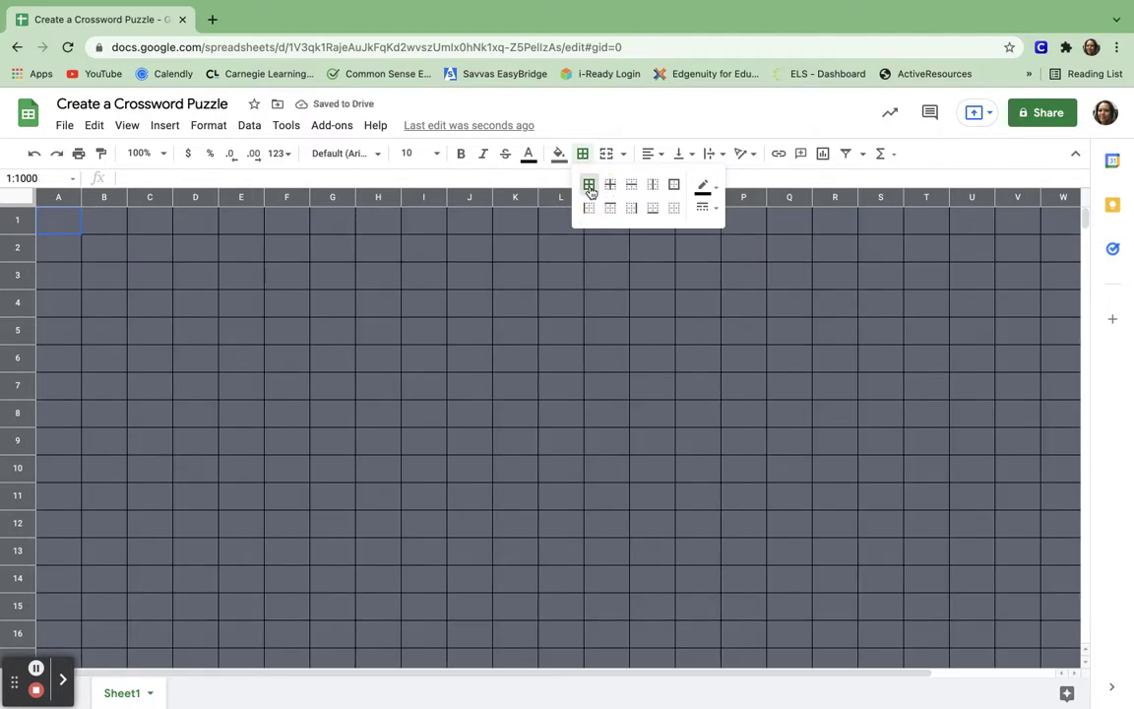
click(558, 153)
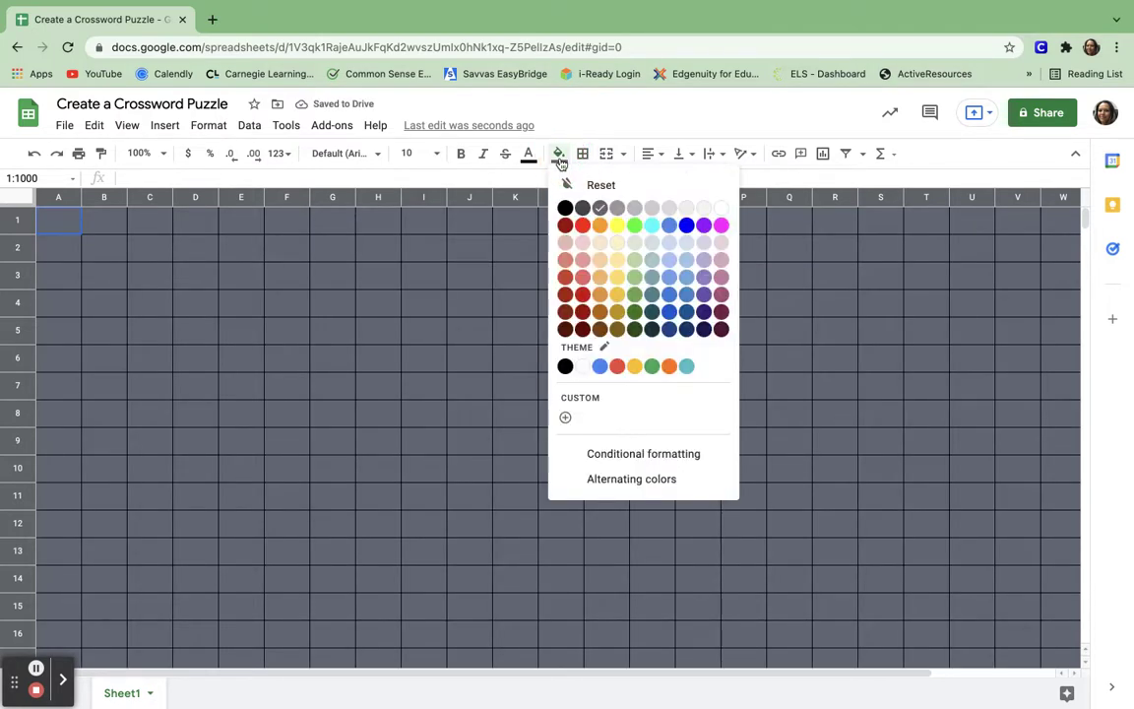
click(617, 209)
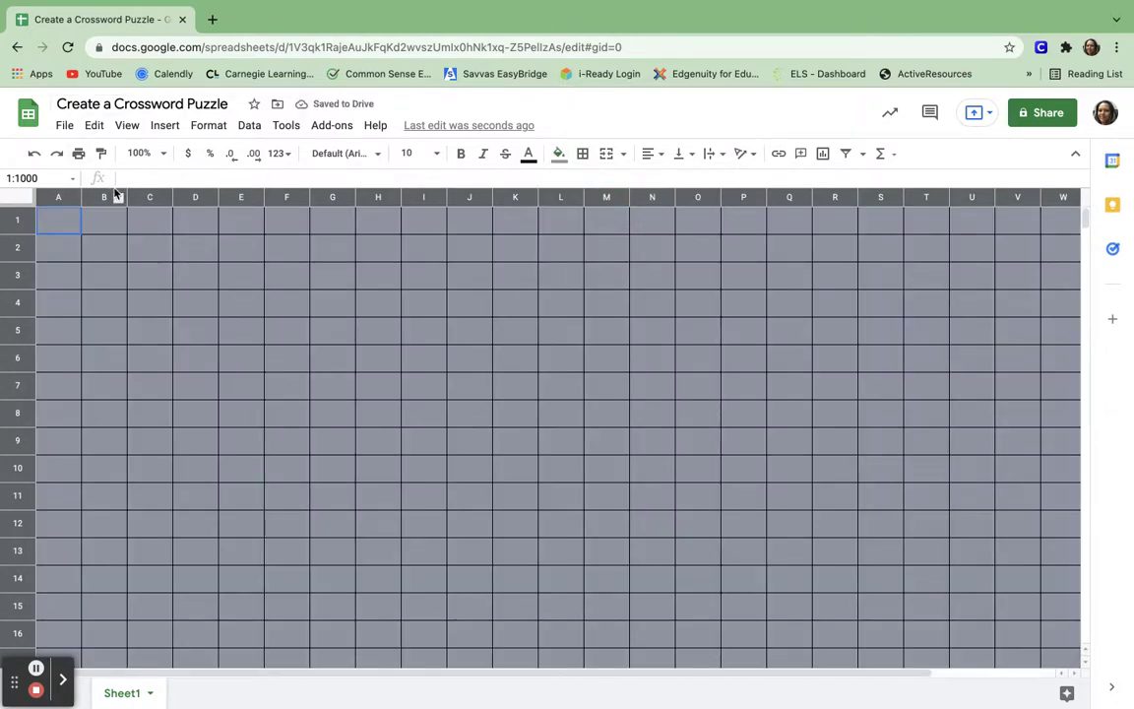
- Merge cells A1:F1 into a title cell and fill it with white
click(44, 220)
drag(59, 220, 268, 222)
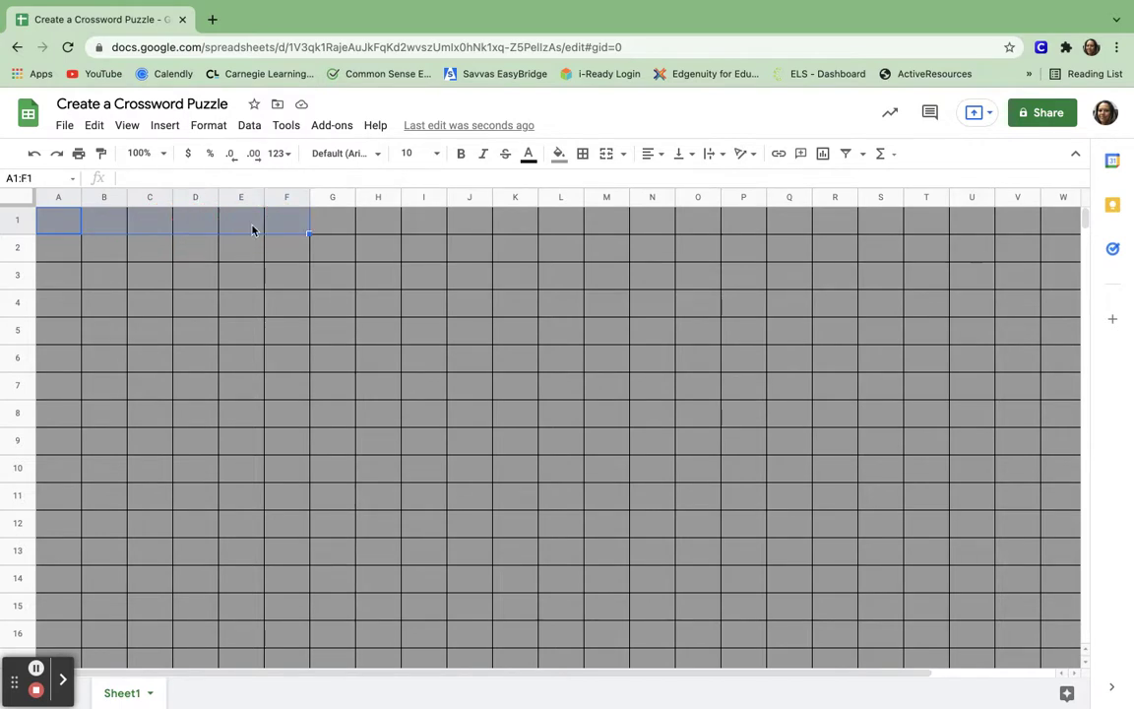
click(207, 126)
mouse_move(265, 407)
click(423, 413)
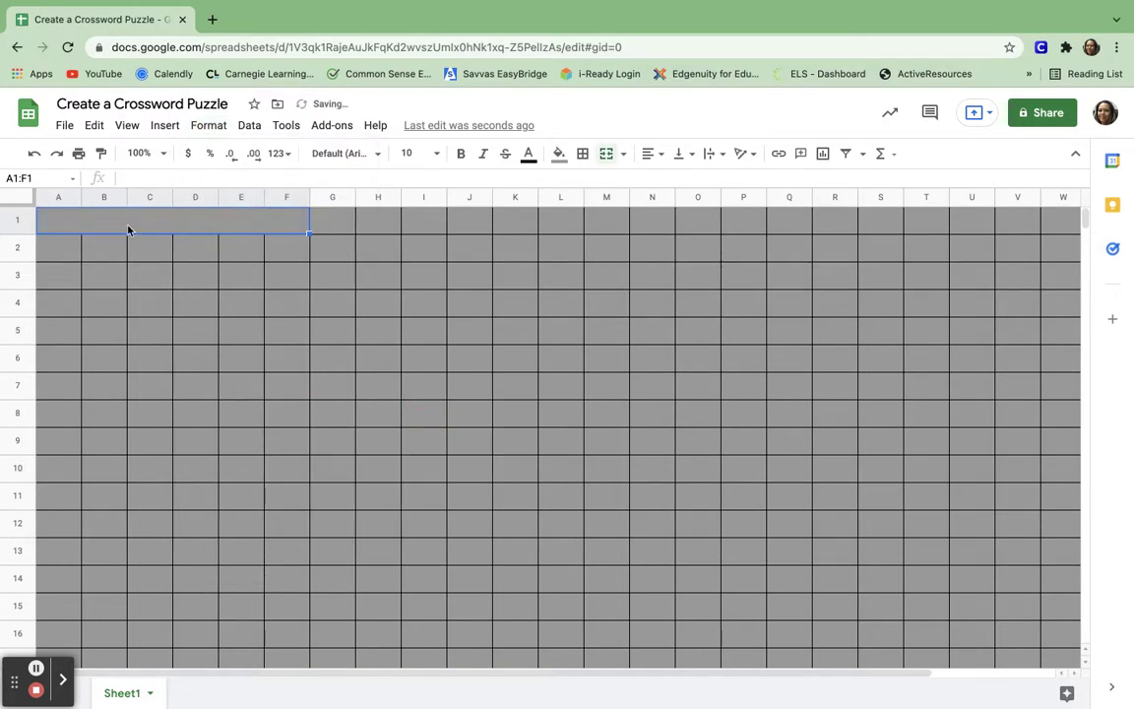
click(558, 154)
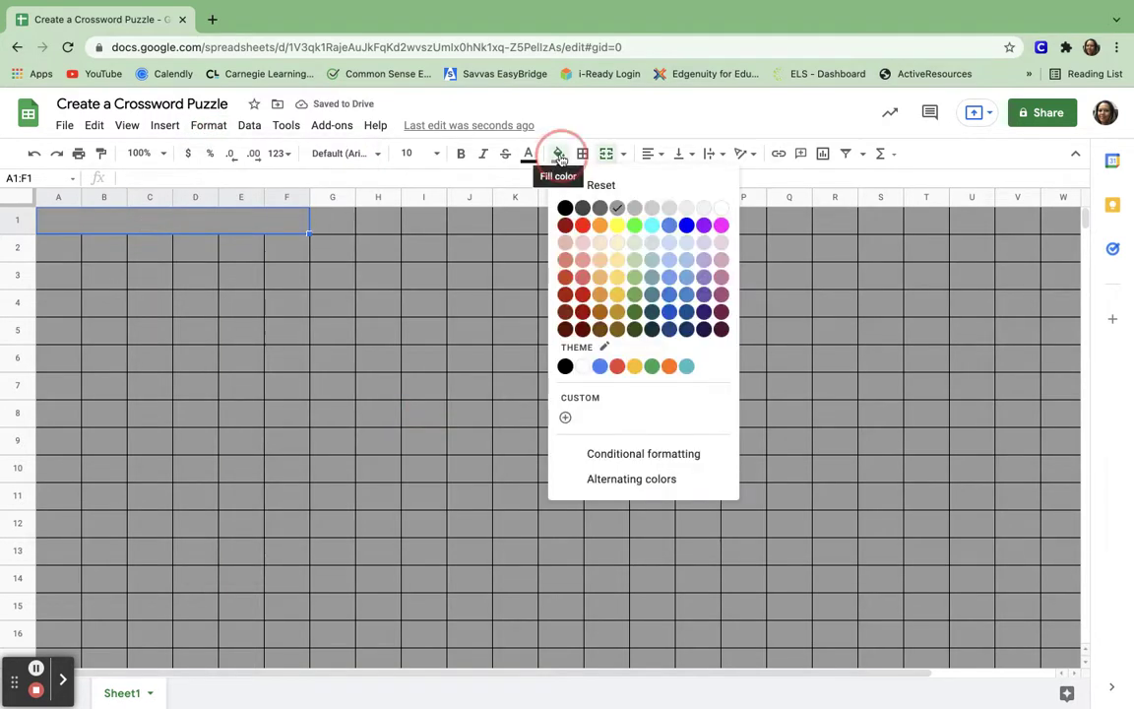
click(719, 209)
- Enter "Part of a Cell" as the puzzle title in the merged cell A1:F1
double_click(200, 218)
text(Pa)
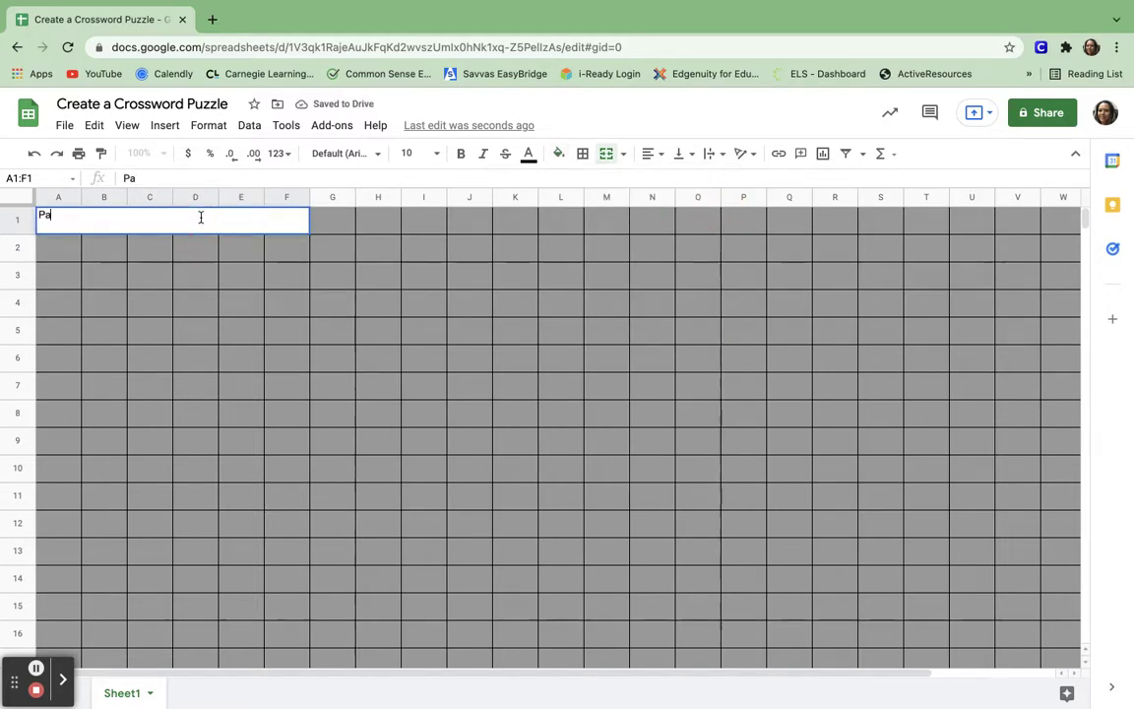
text(rt of a Cell)
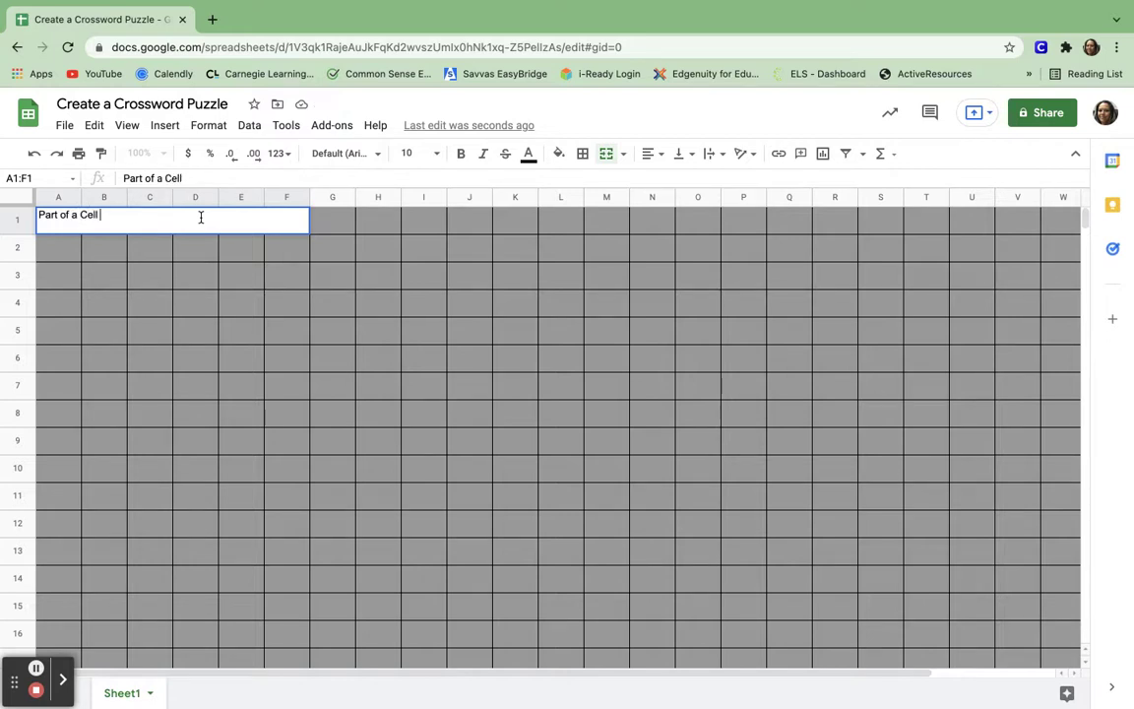
- Make the title bold and center it horizontally and vertically in its merged cell
triple_click(201, 217)
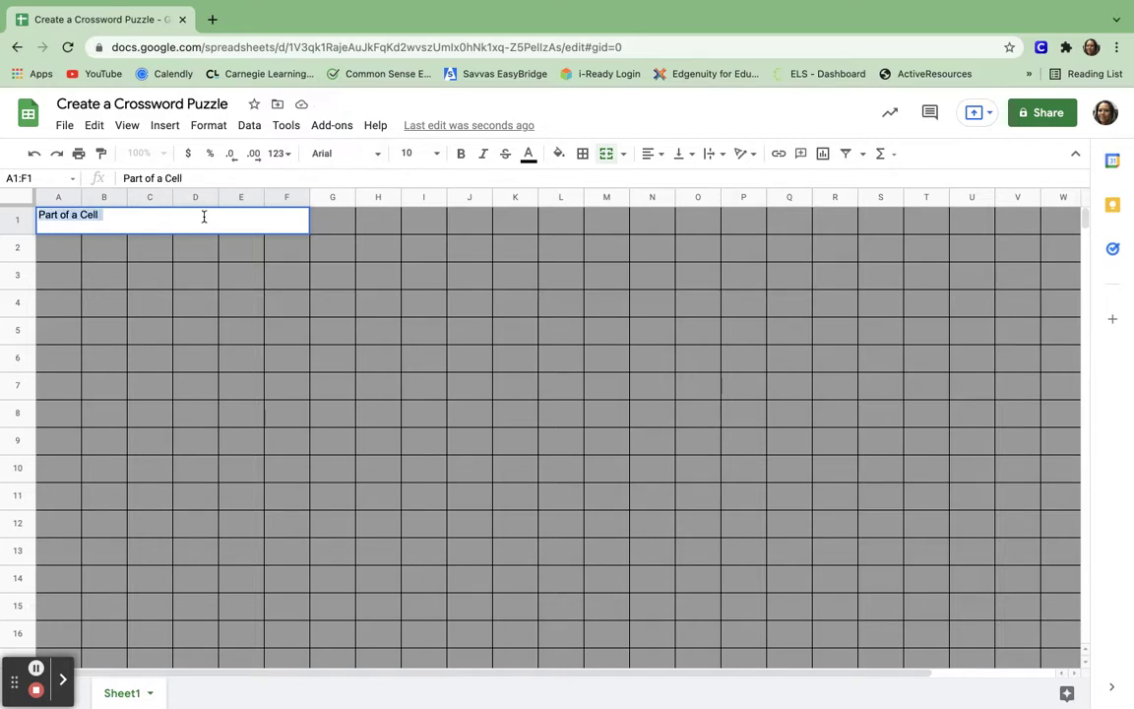
click(459, 154)
click(652, 154)
click(666, 177)
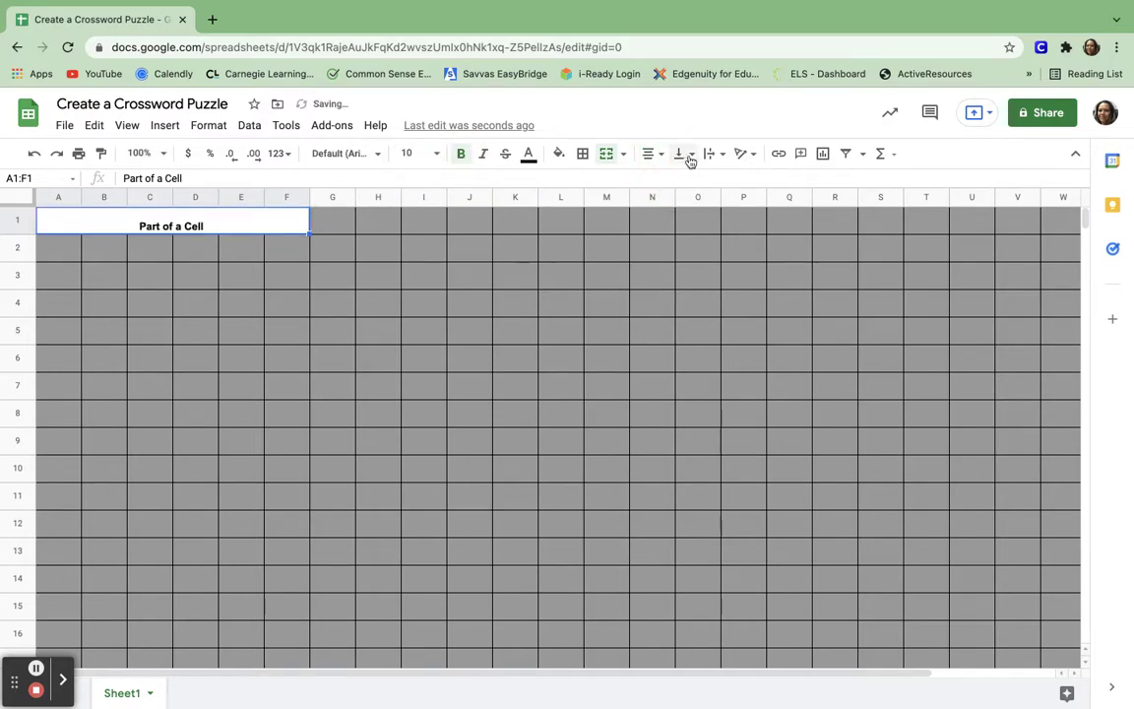
click(711, 155)
click(683, 154)
click(698, 180)
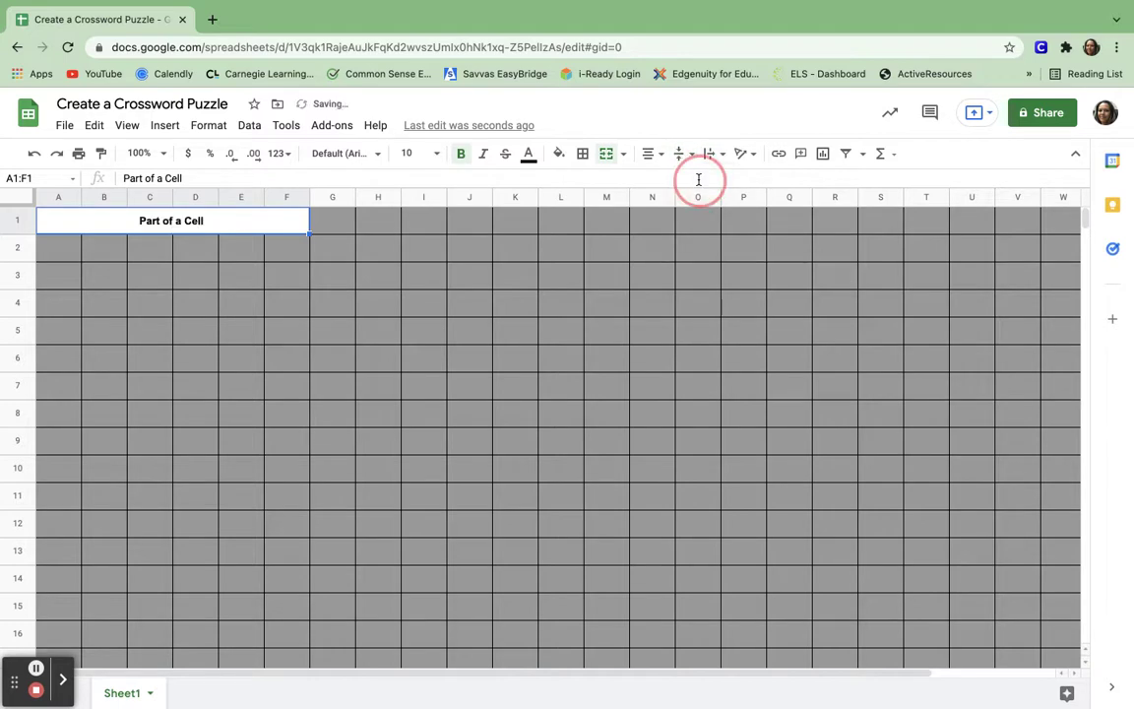
- Set the title's font size to 24 and its font to Merriweather
click(438, 156)
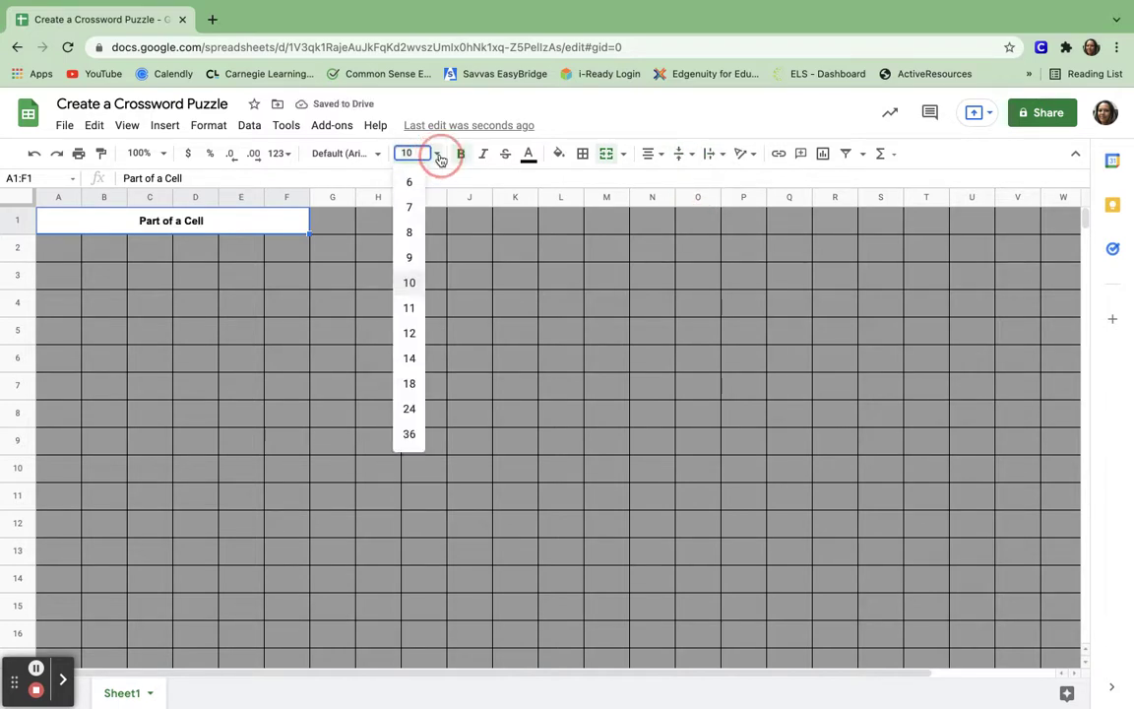
click(410, 408)
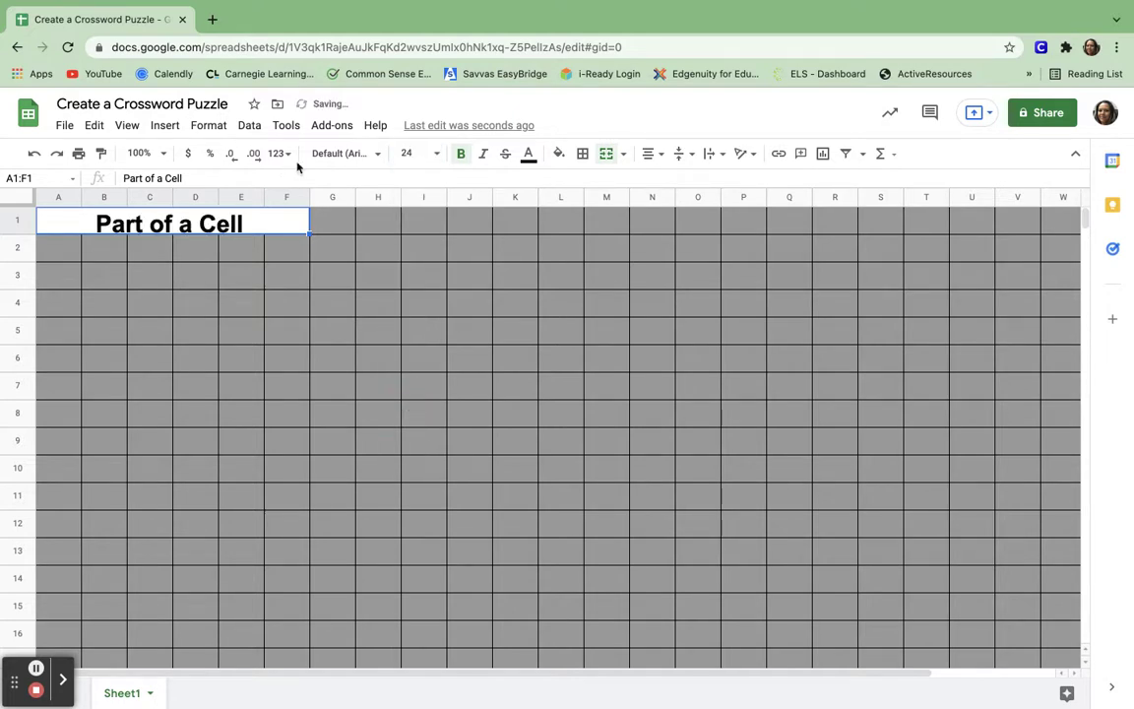
click(378, 154)
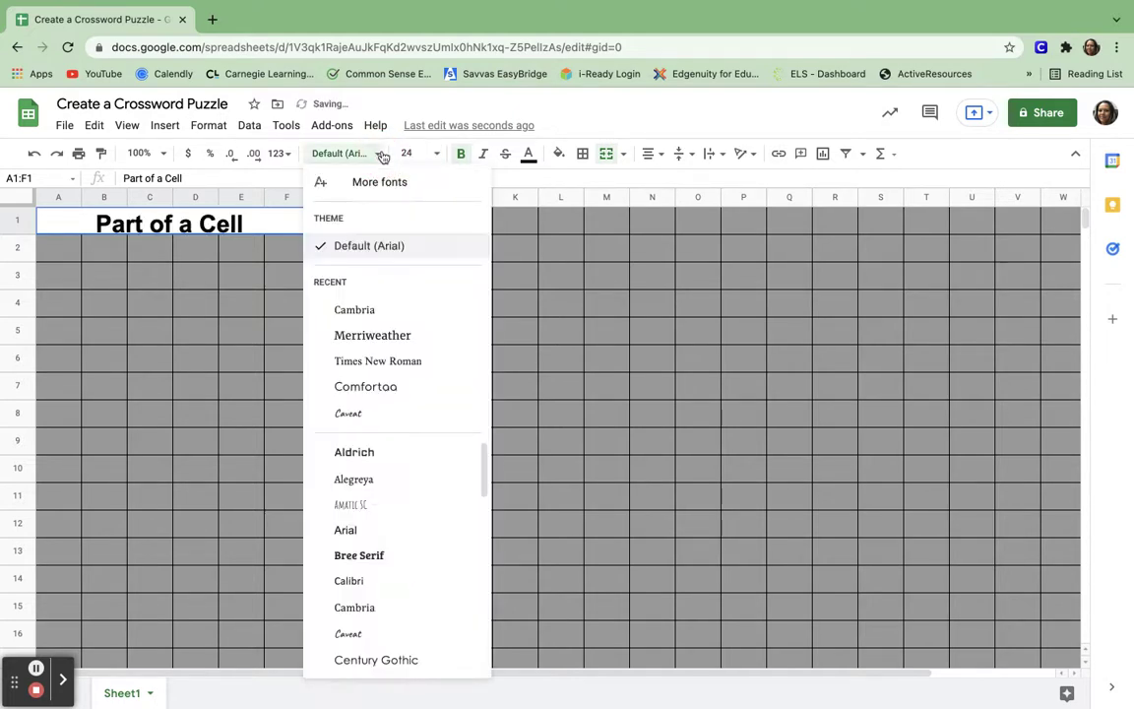
click(373, 333)
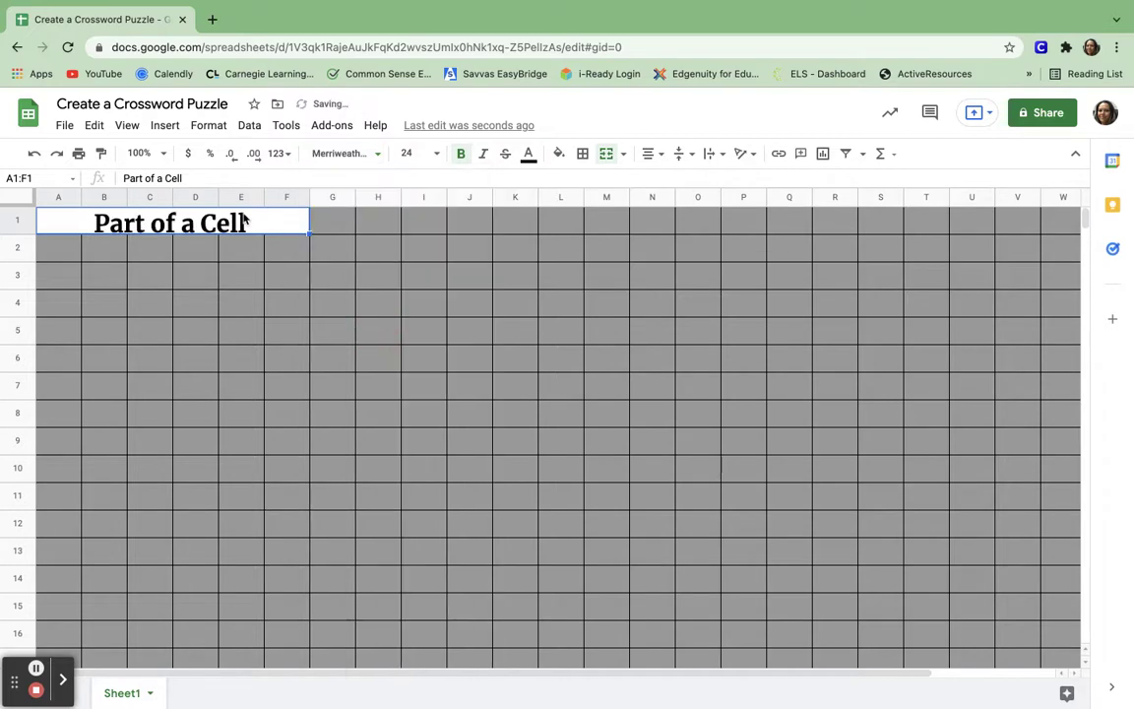
- Correct the title text to "Parts of a Cell"
click(147, 228)
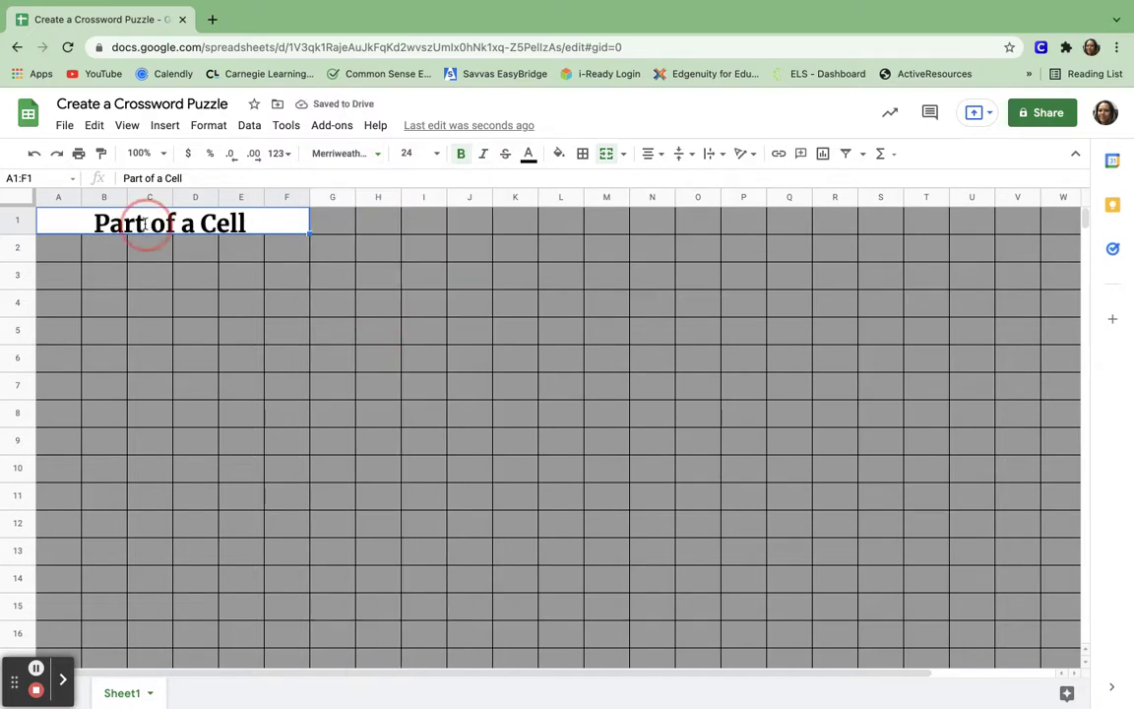
click(147, 228)
click(145, 225)
text(s)
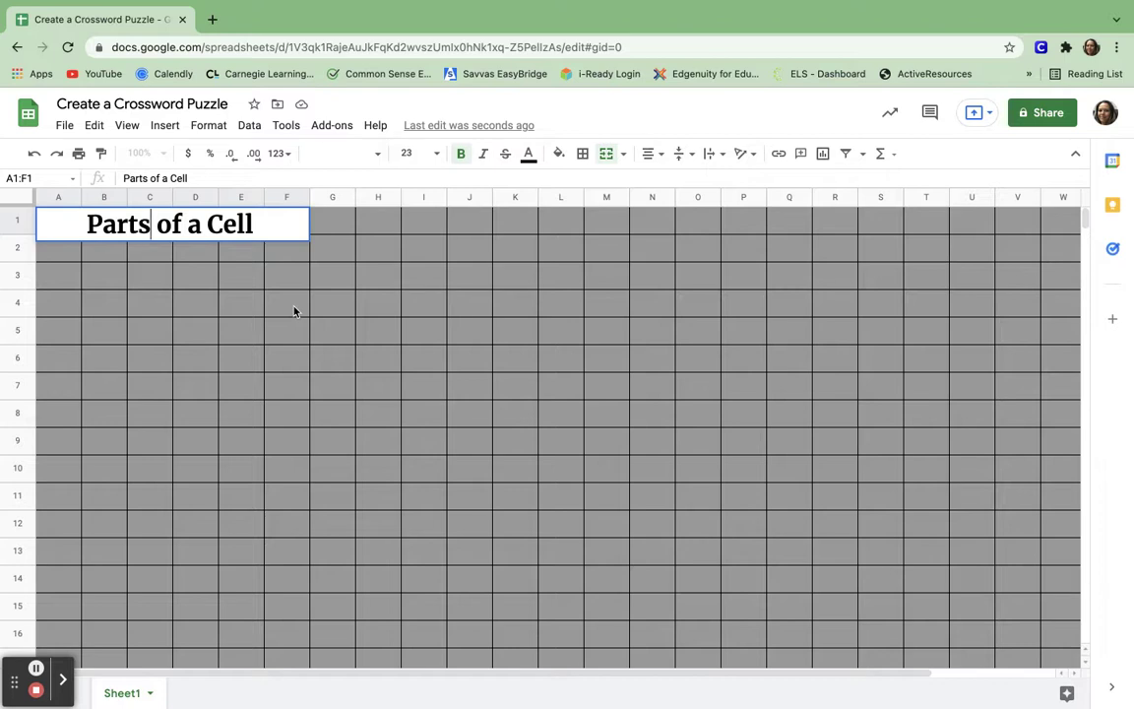
click(236, 287)
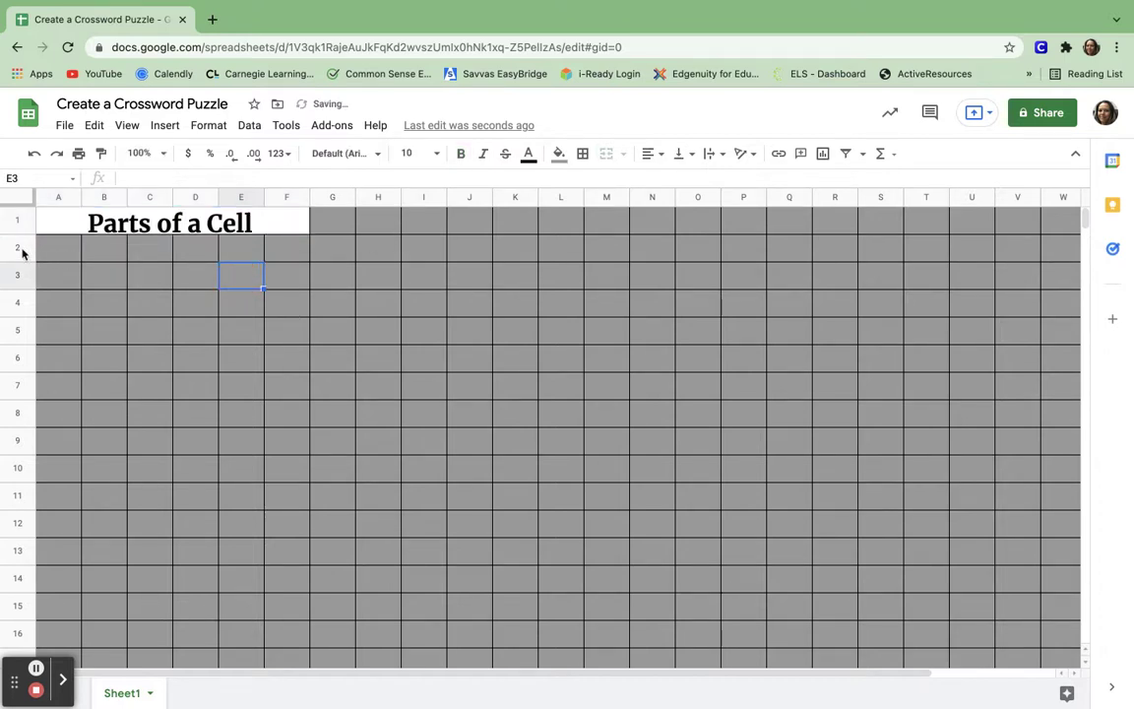
drag(23, 249, 24, 374)
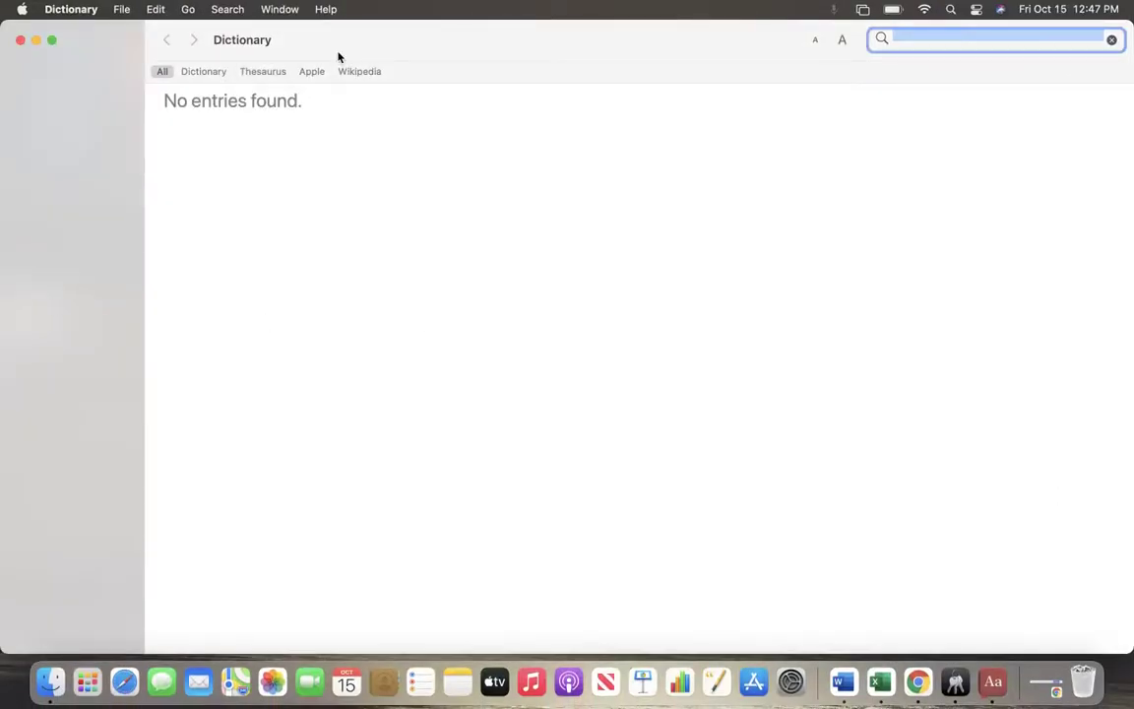
click(21, 41)
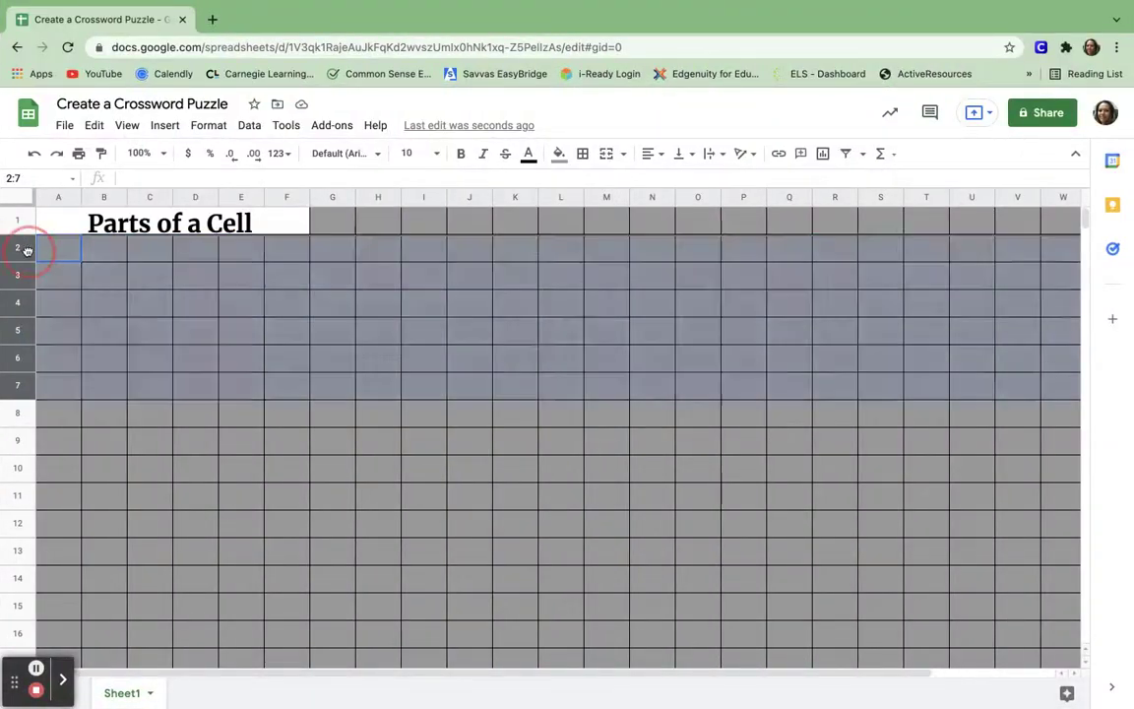
drag(27, 249, 19, 384)
click(236, 479)
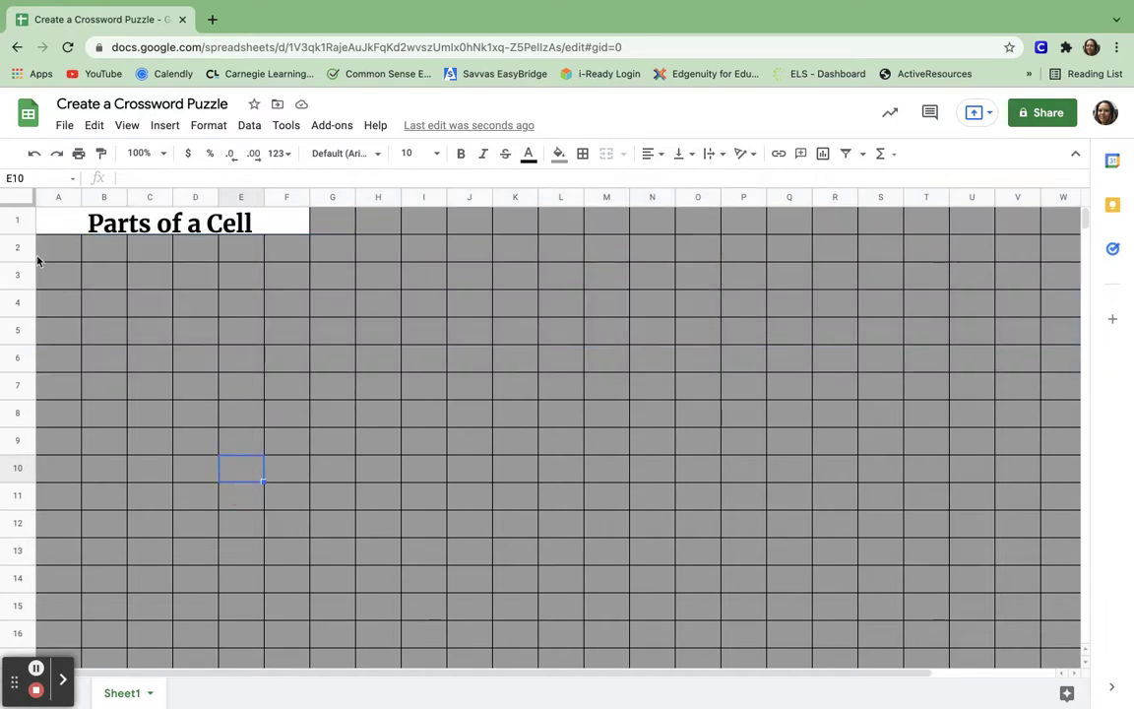
- Set rows 2 through 17 to font size 24 with horizontally and vertically centered text
drag(22, 246, 30, 658)
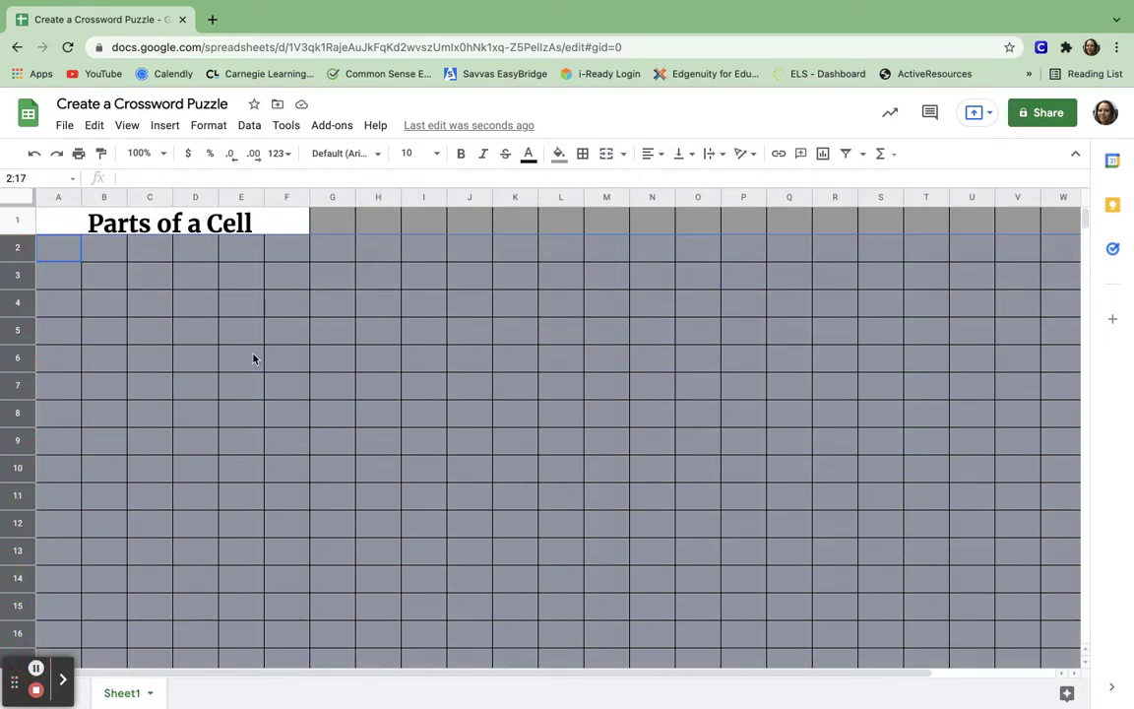
click(437, 156)
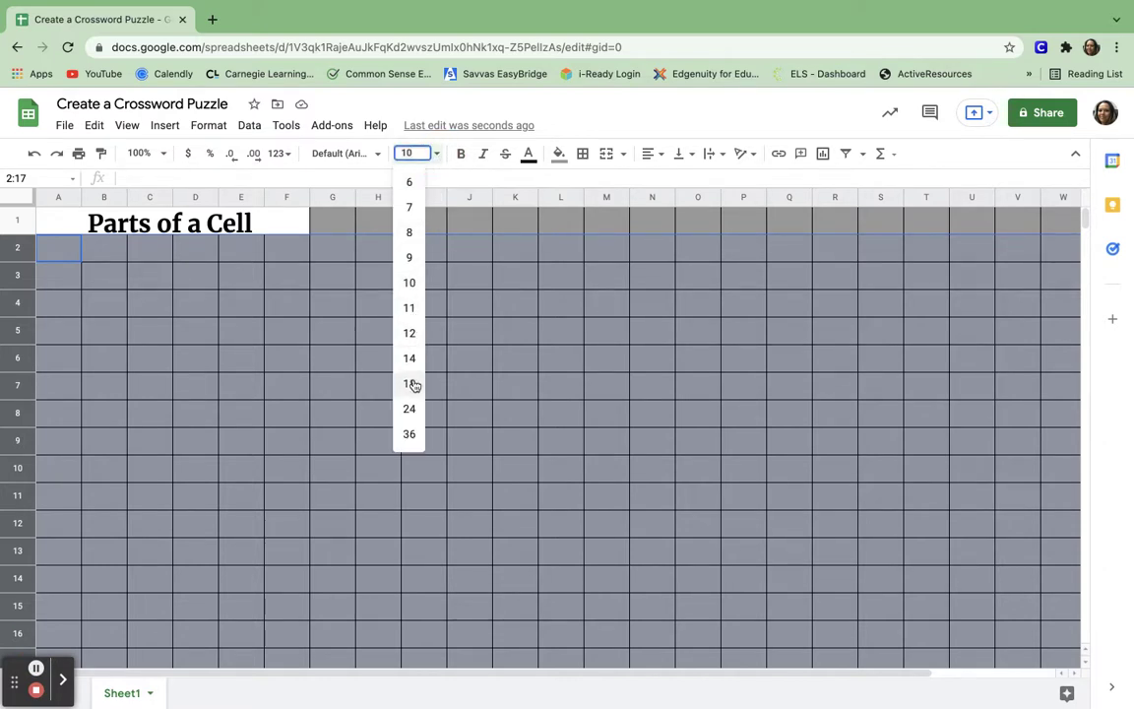
click(412, 411)
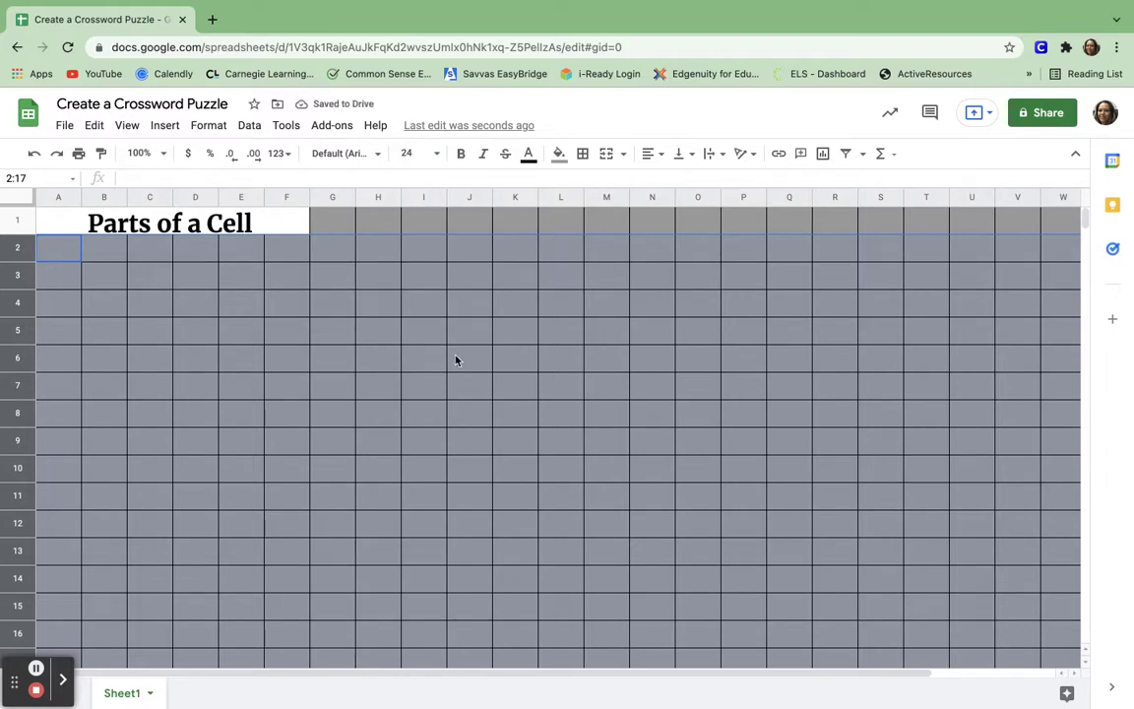
click(690, 160)
click(702, 179)
click(657, 154)
click(669, 180)
- Enter "golgi" across row 6, one lowercase letter per cell from B6 to F6
click(60, 357)
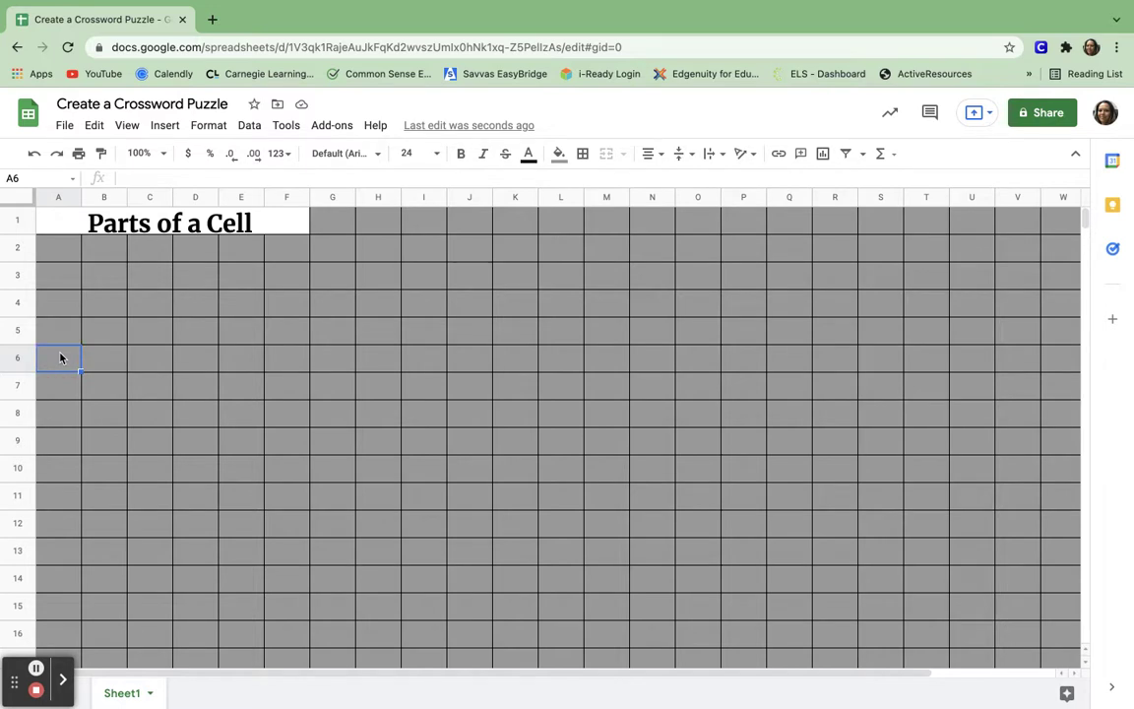
click(94, 366)
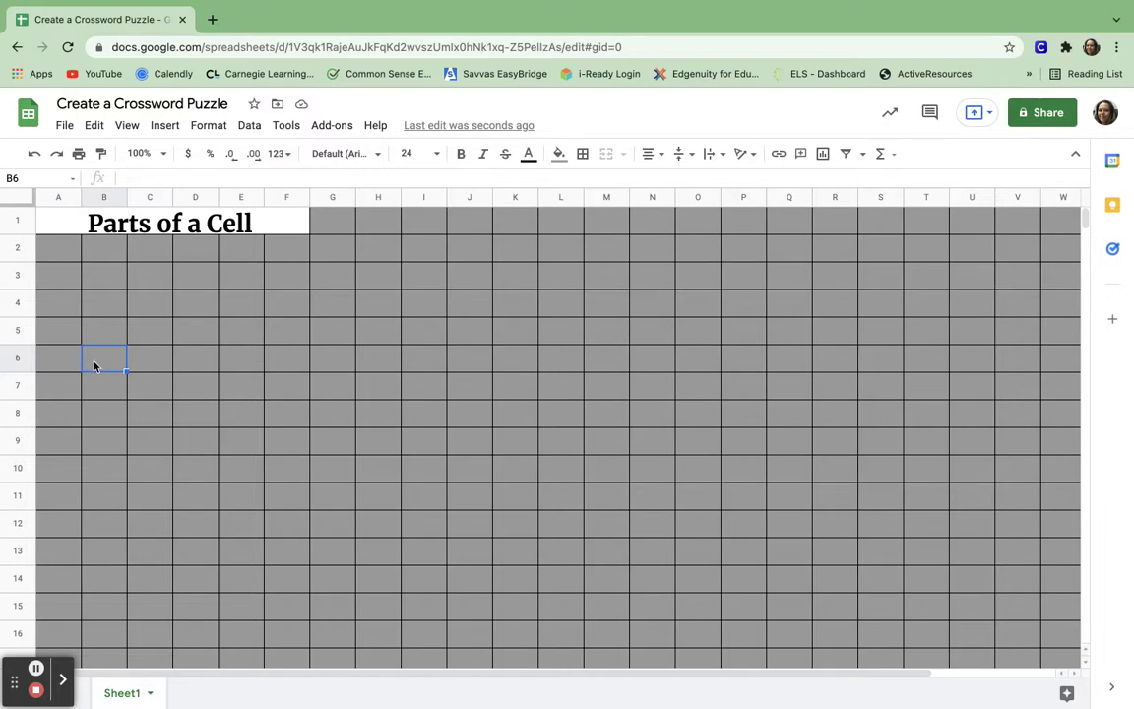
text(go)
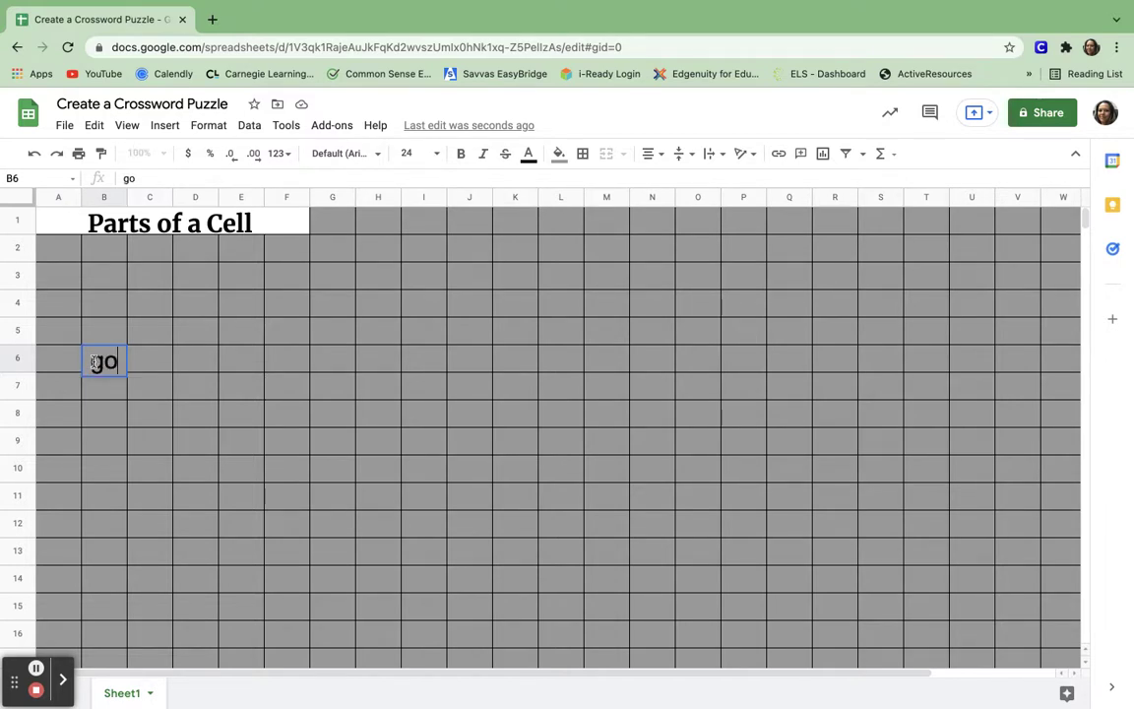
key(BackSpace)
key(Tab)
text(o)
key(Tab)
text(l)
key(Tab)
text(g)
key(Tab)
text(i)
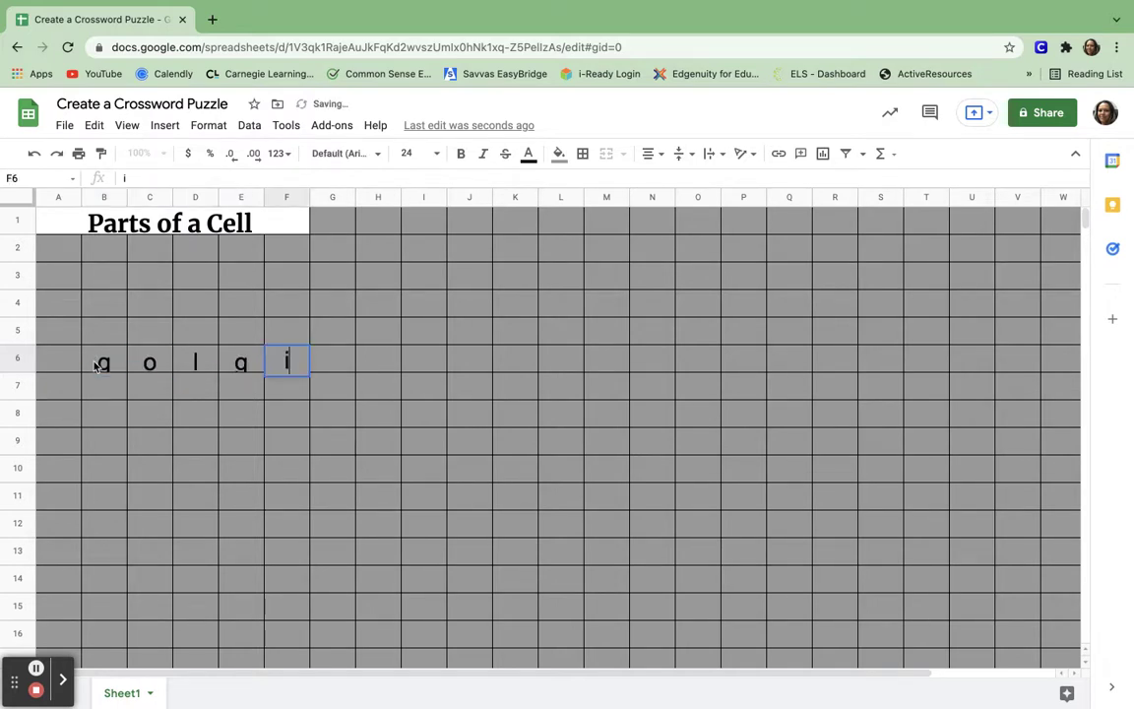
- Continue row 6 with "apparatus", one lowercase letter per cell from G6 to O6
key(Tab)
text(a)
key(Tab)
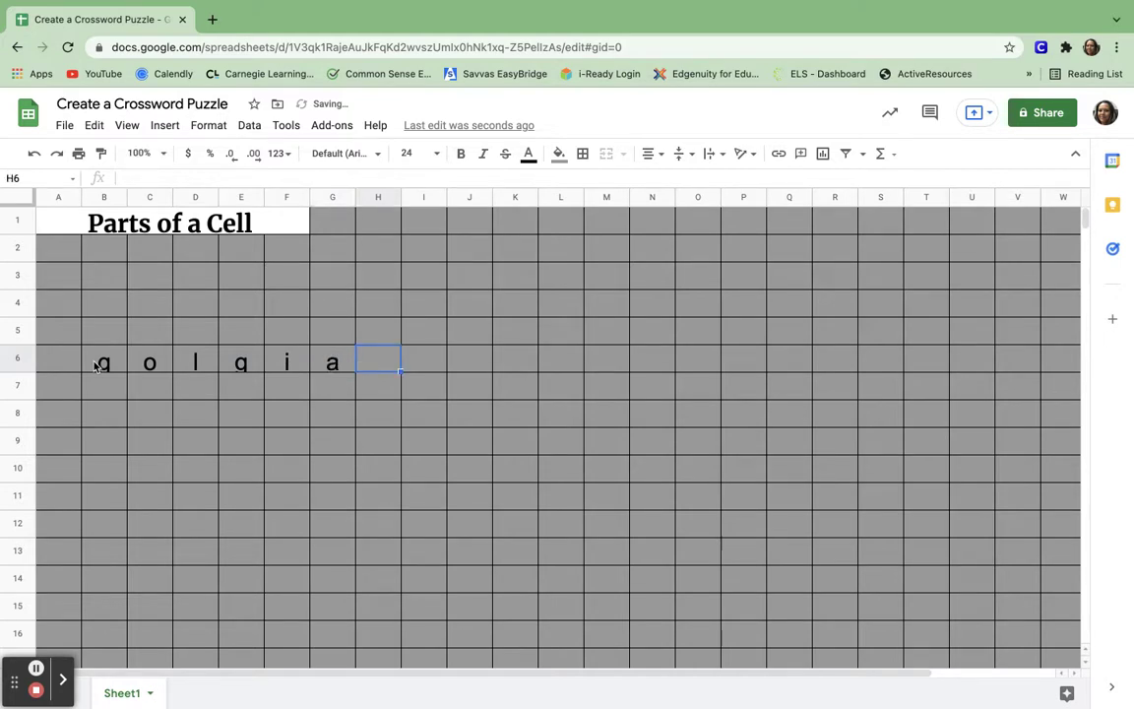
text(p)
key(Tab)
text(p)
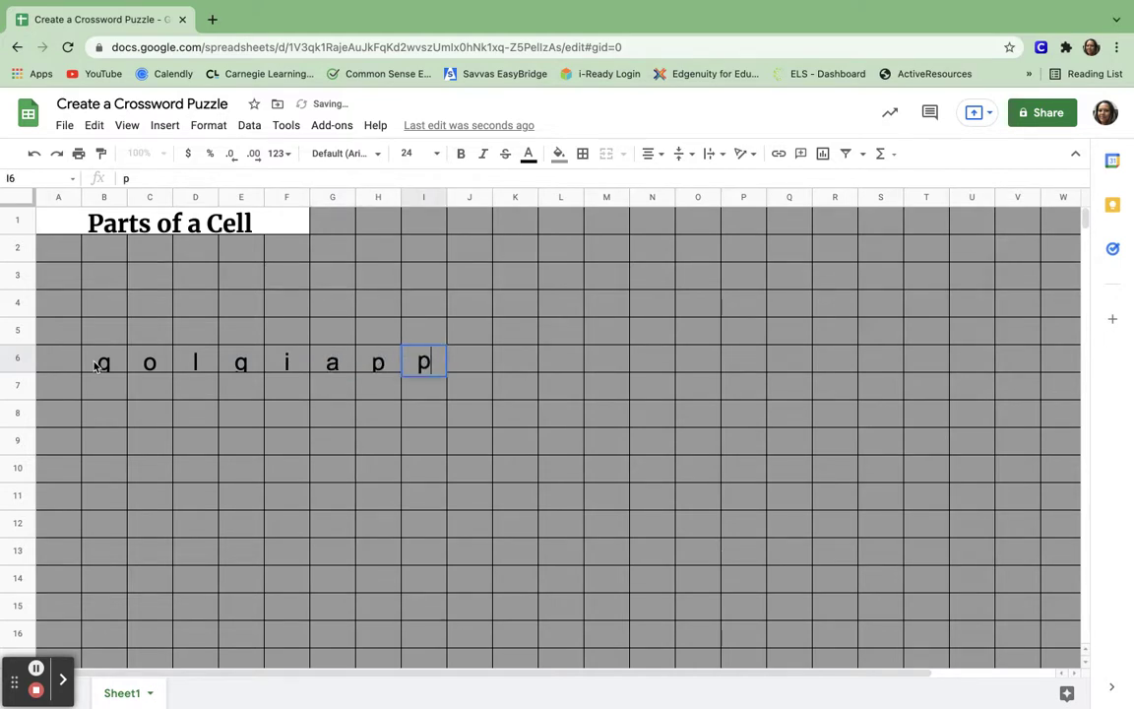
key(Tab)
text(a)
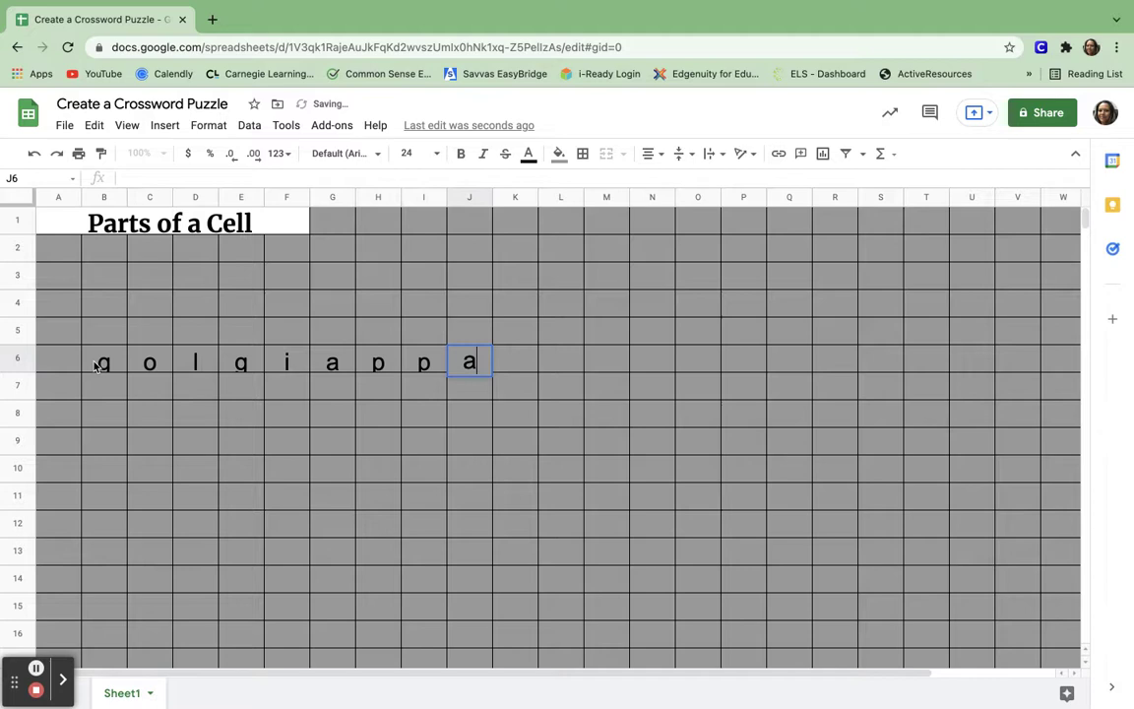
key(Tab)
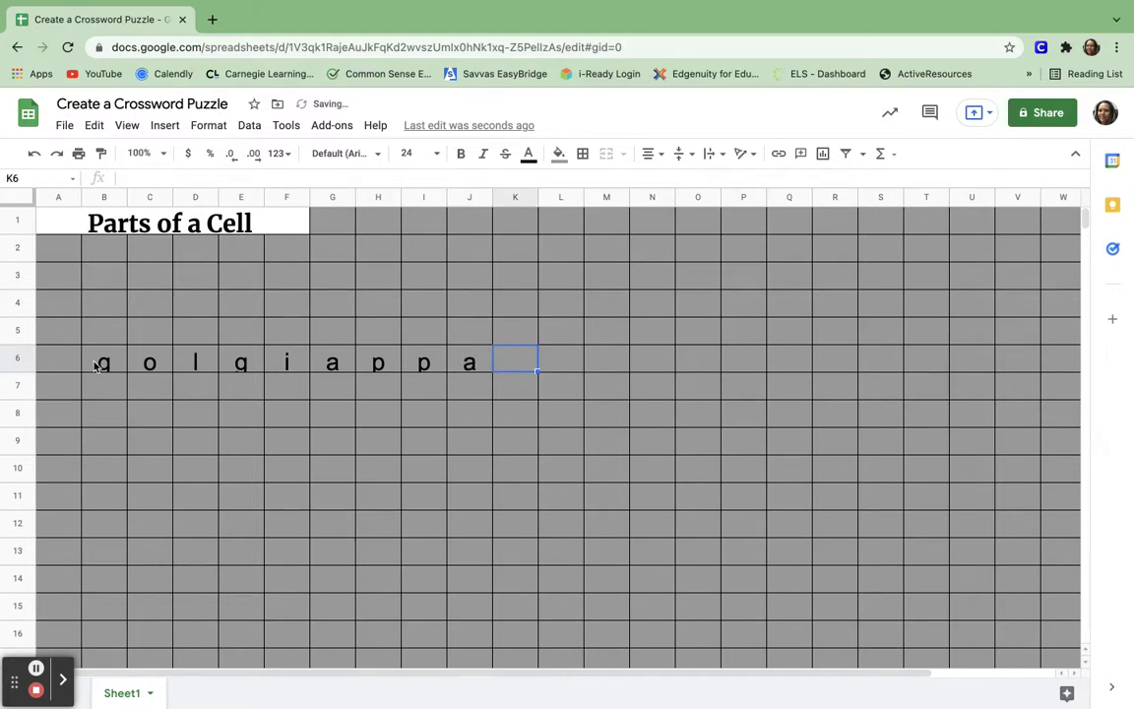
text(r)
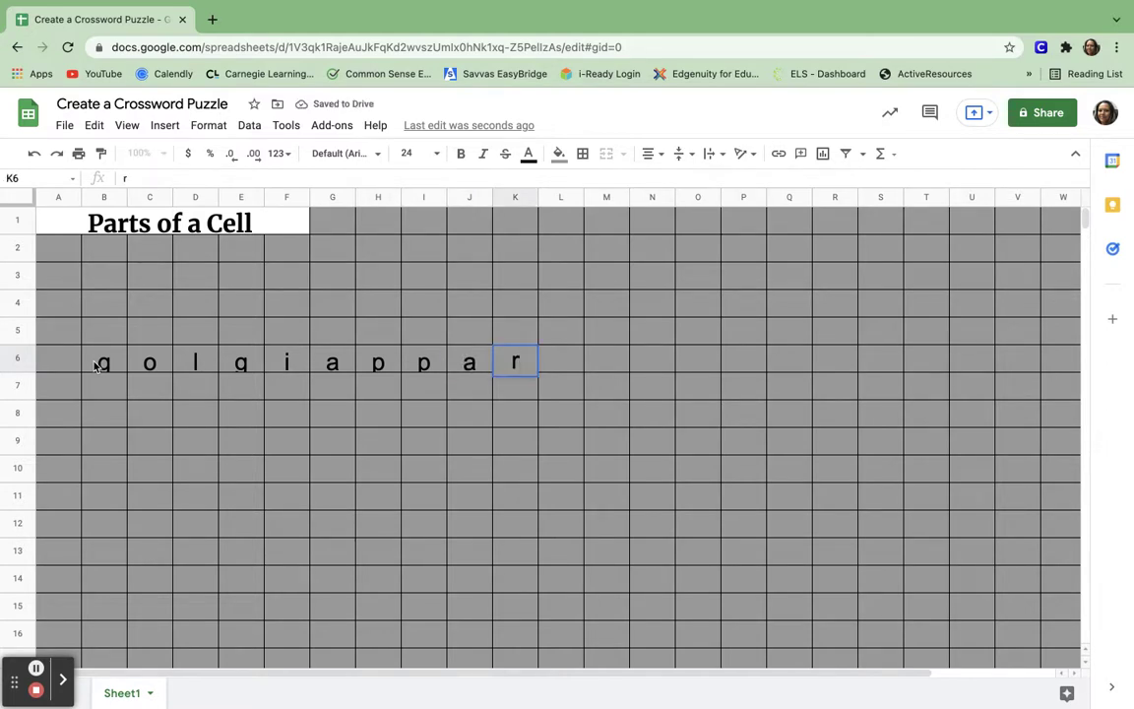
key(Tab)
text(a)
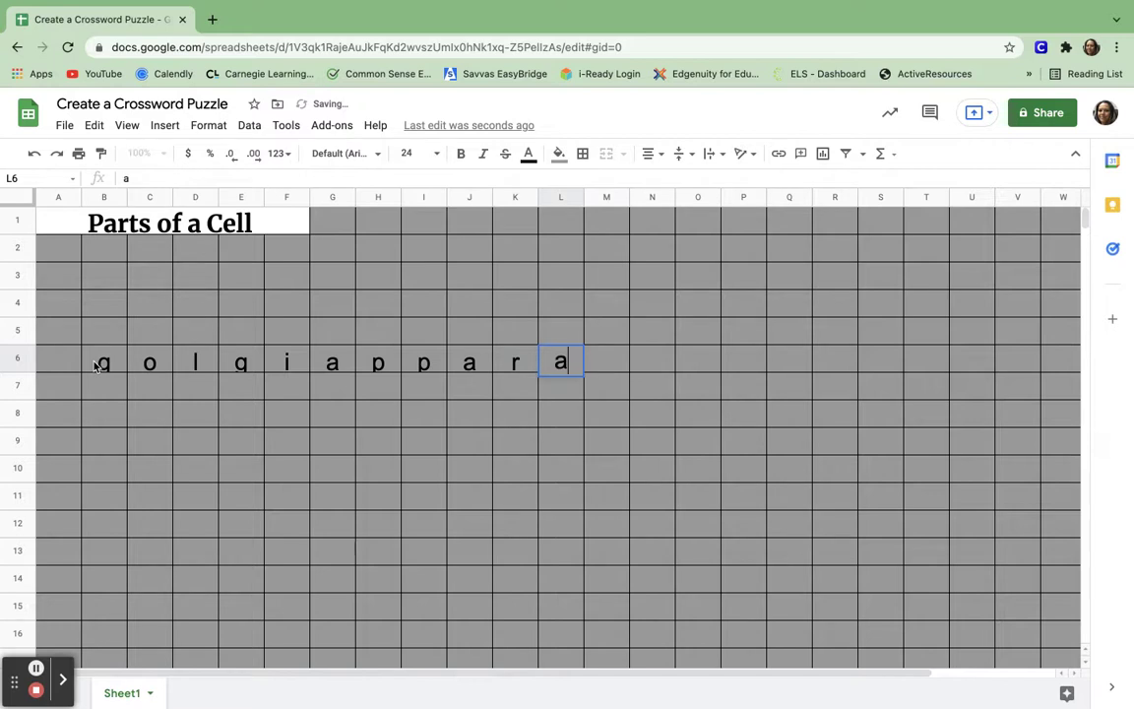
key(Tab)
text(t)
key(Tab)
text(u)
key(Tab)
text(s)
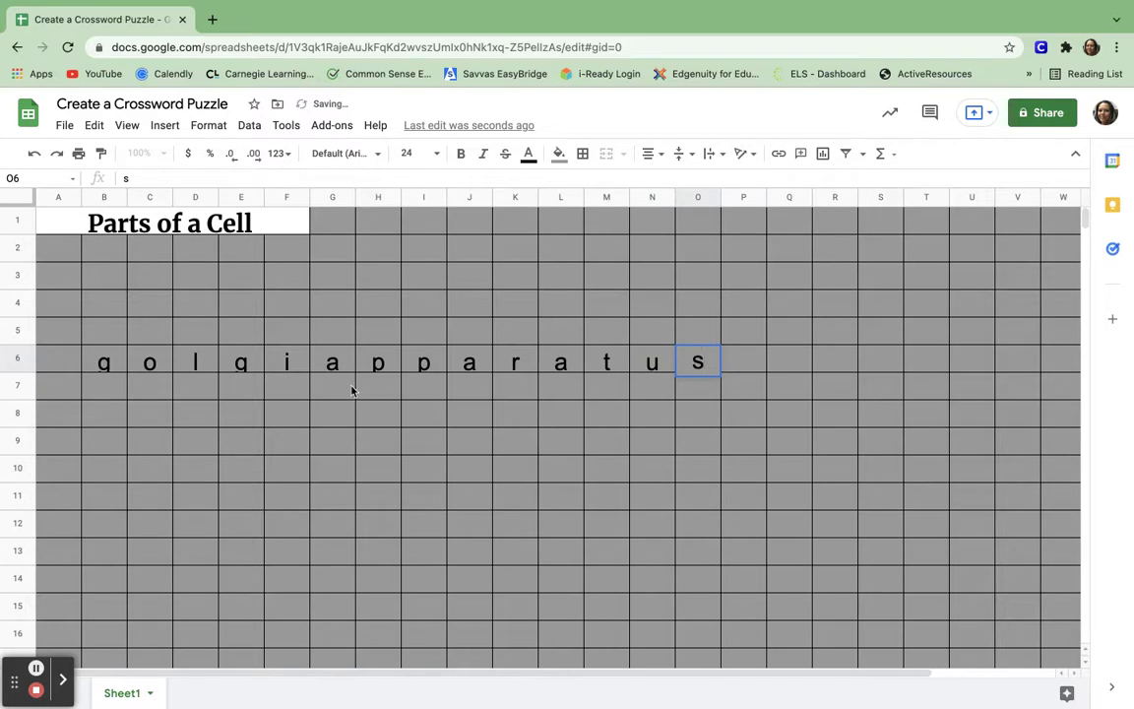
- Spell "cyto" in column I above the p in I6, placing o, t, y, c upward from I5 to I2
click(425, 338)
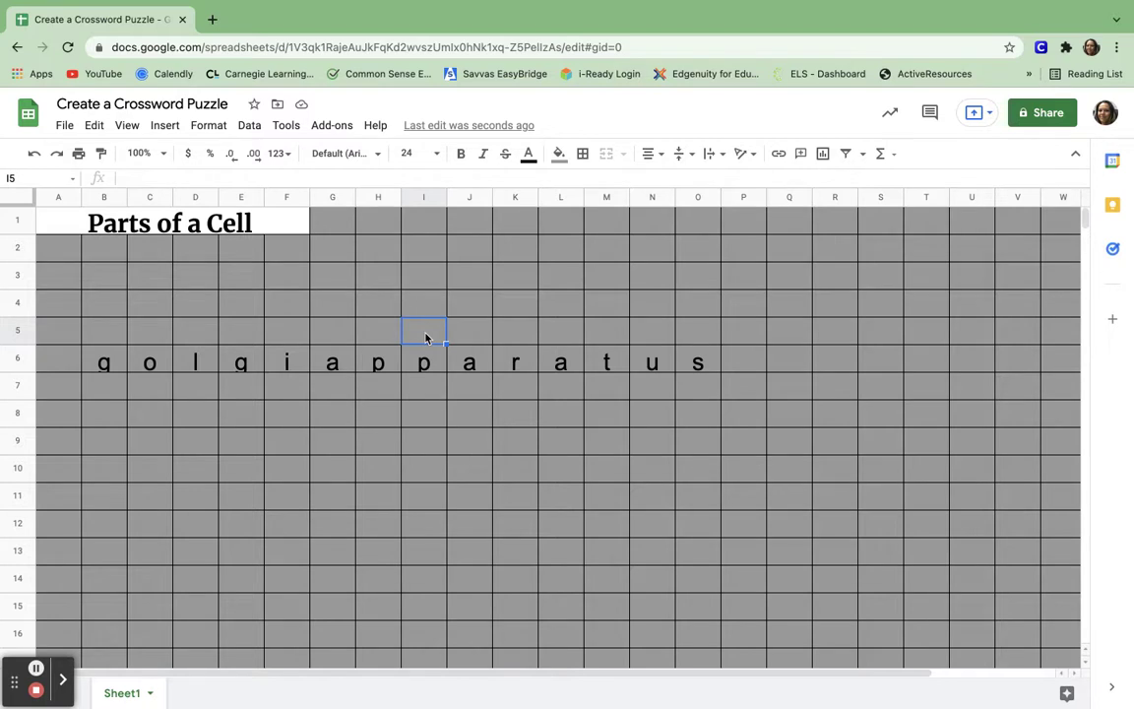
text(o)
key(Up)
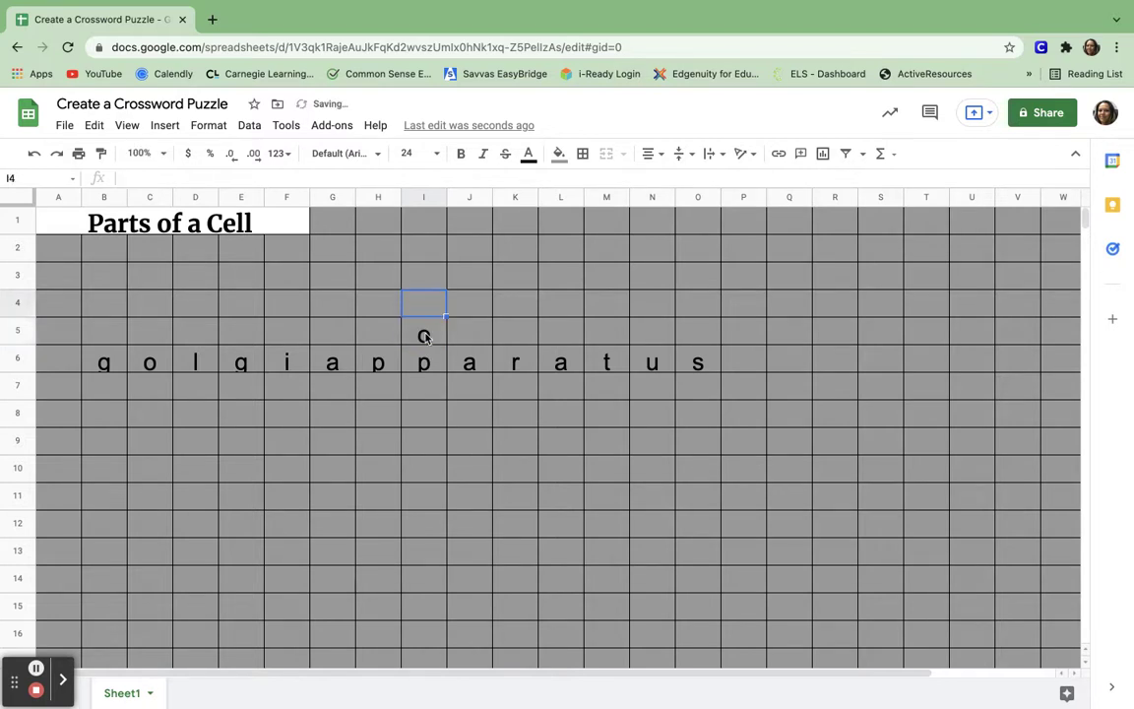
text(t)
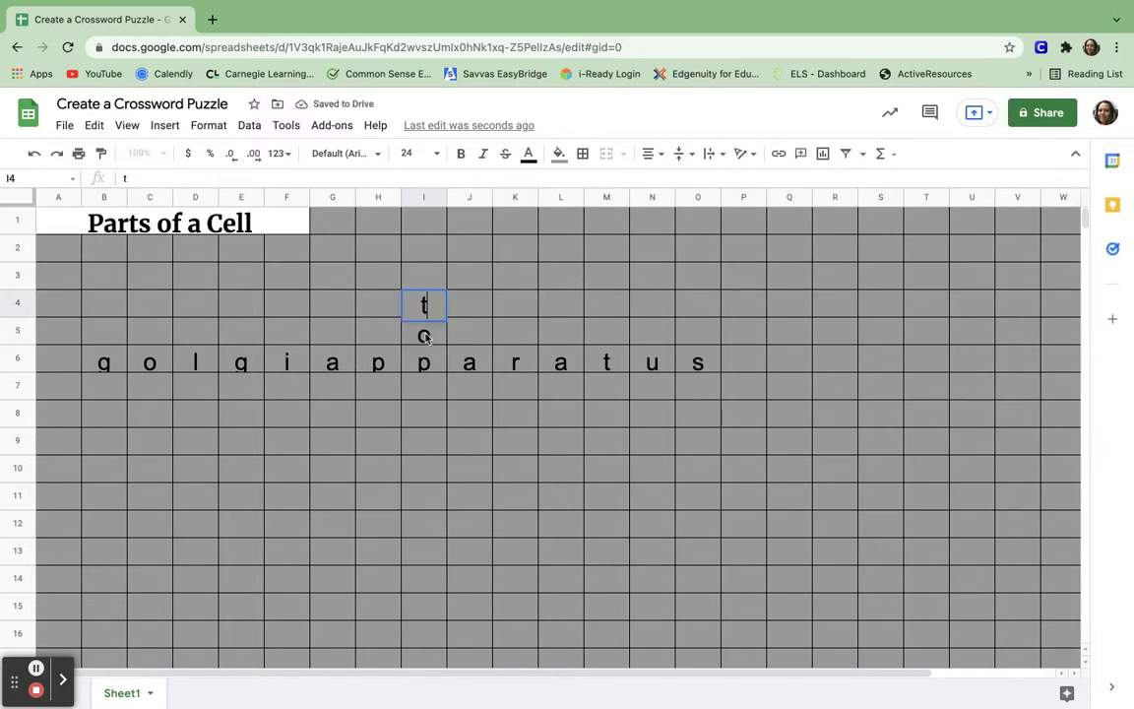
key(Up)
text(y)
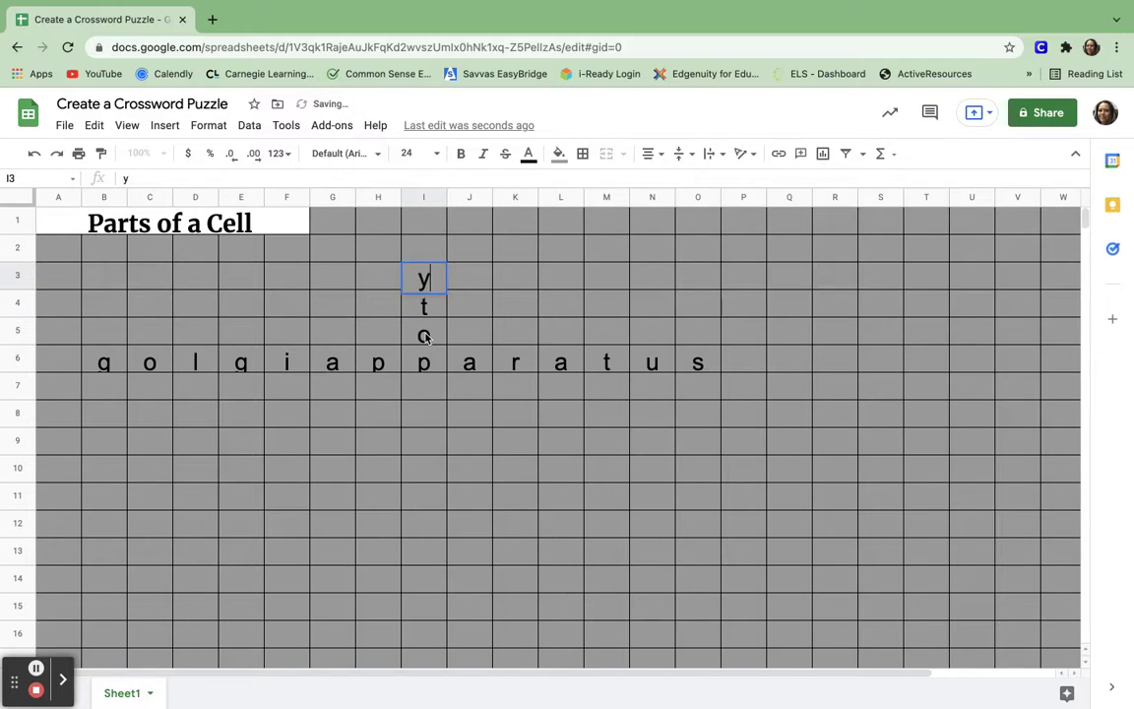
key(Up)
text(c)
- Complete the down word "cytoplasm" by entering l, a, s, m in cells I7 to I10
key(Down)
key(Down)
key(Down)
key(Down)
key(Down)
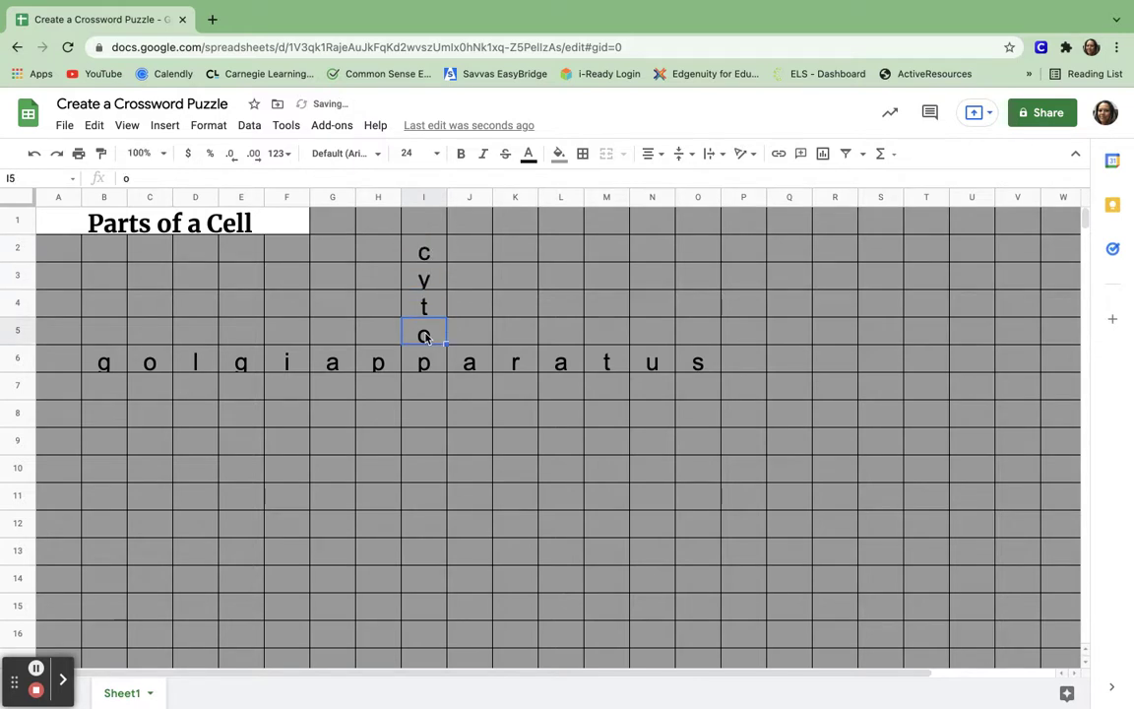
text(l)
key(Return)
text(a)
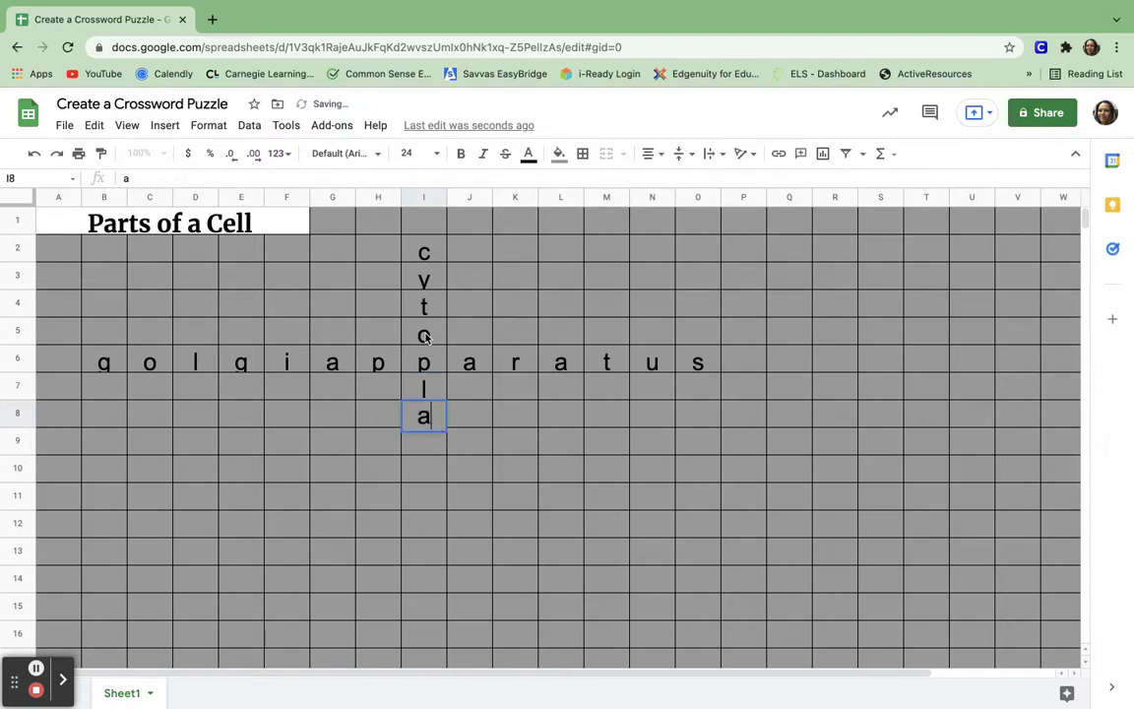
key(Return)
text(s)
key(Return)
text(m)
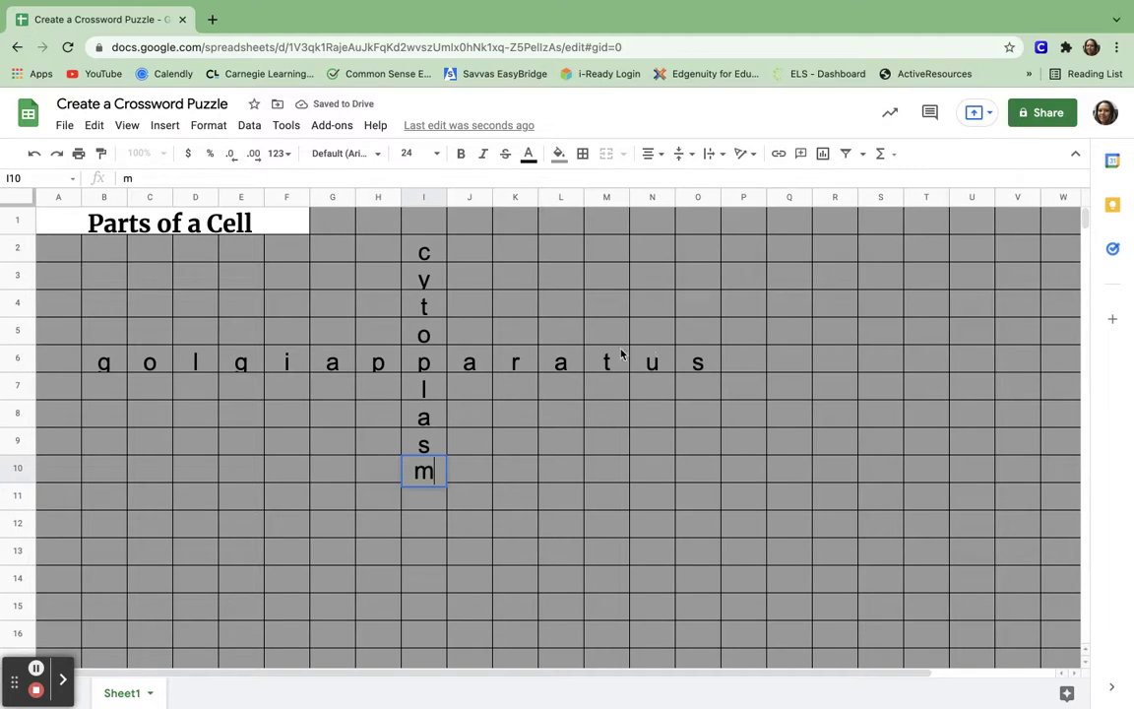
- Enter "n" in N5, directly above the u of "apparatus", as the first letter of a down word
click(652, 339)
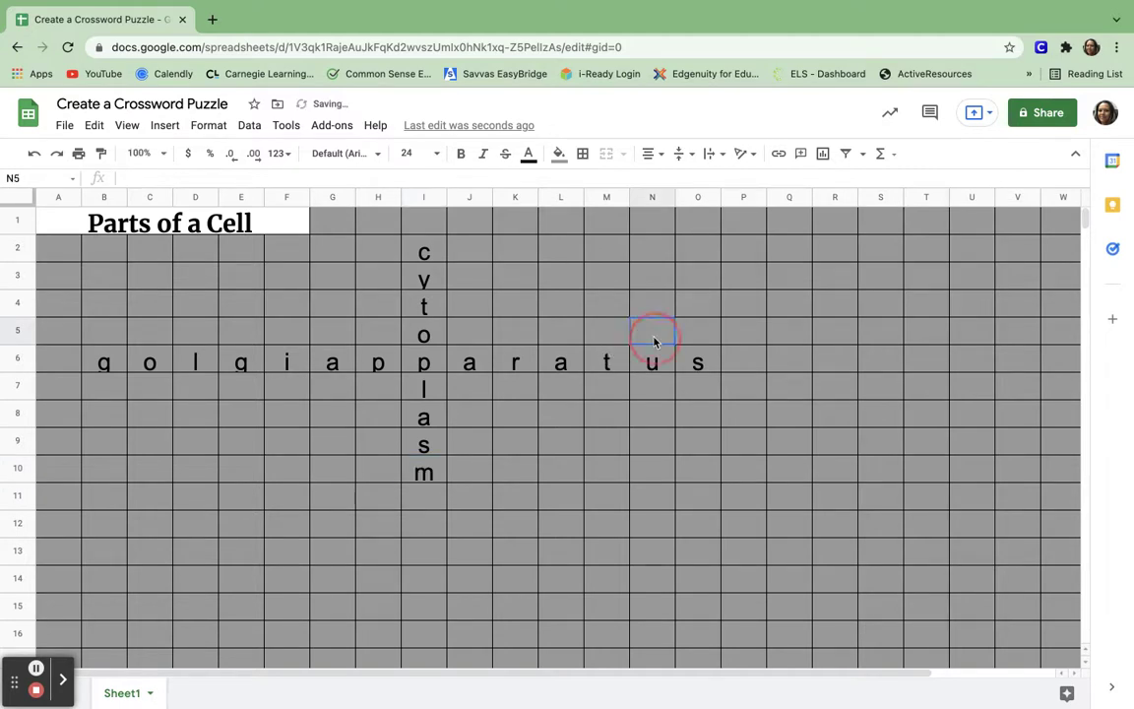
text(n)
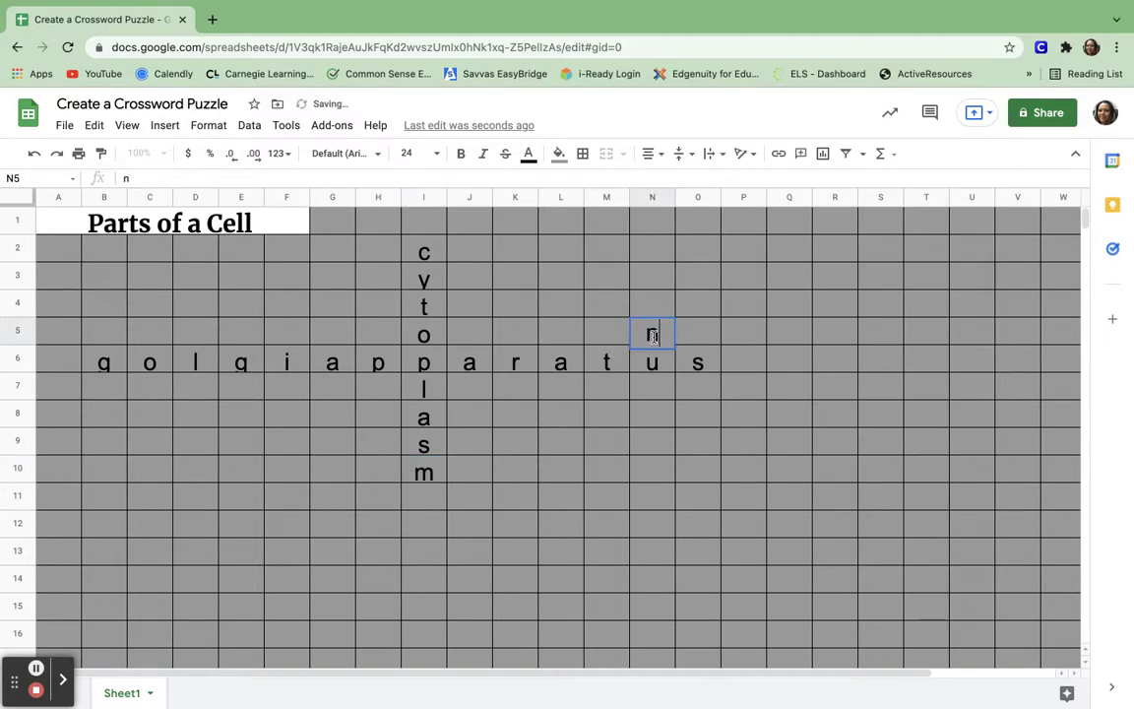
key(Return)
text(c)
key(Return)
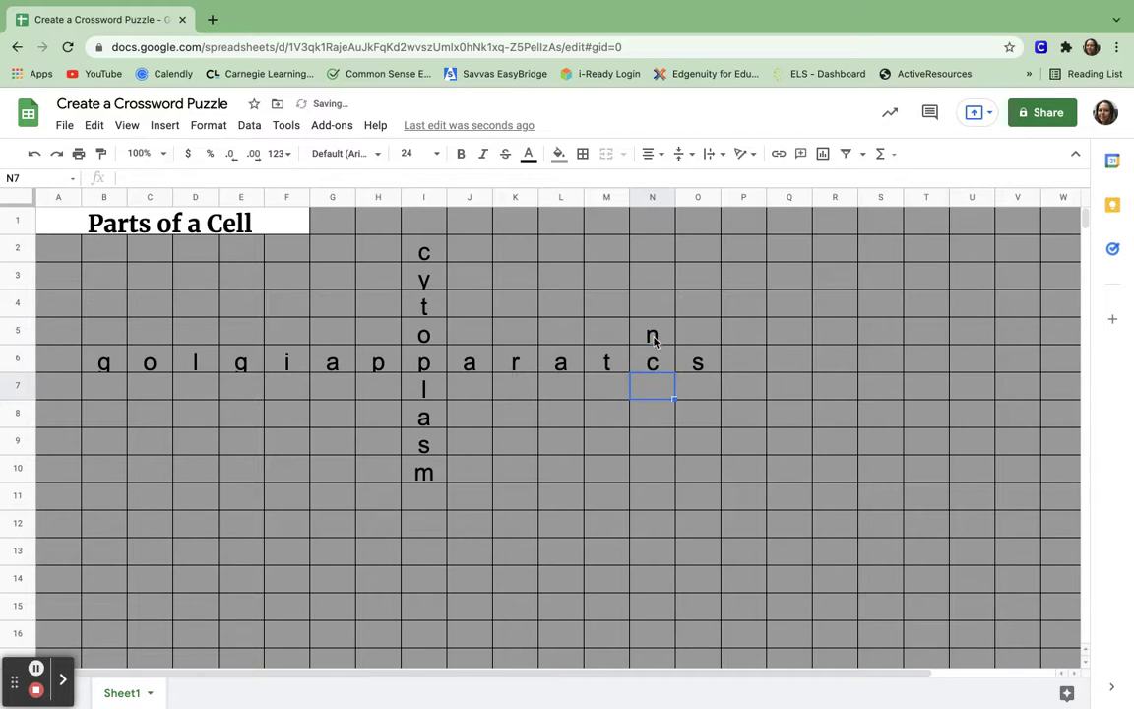
click(659, 360)
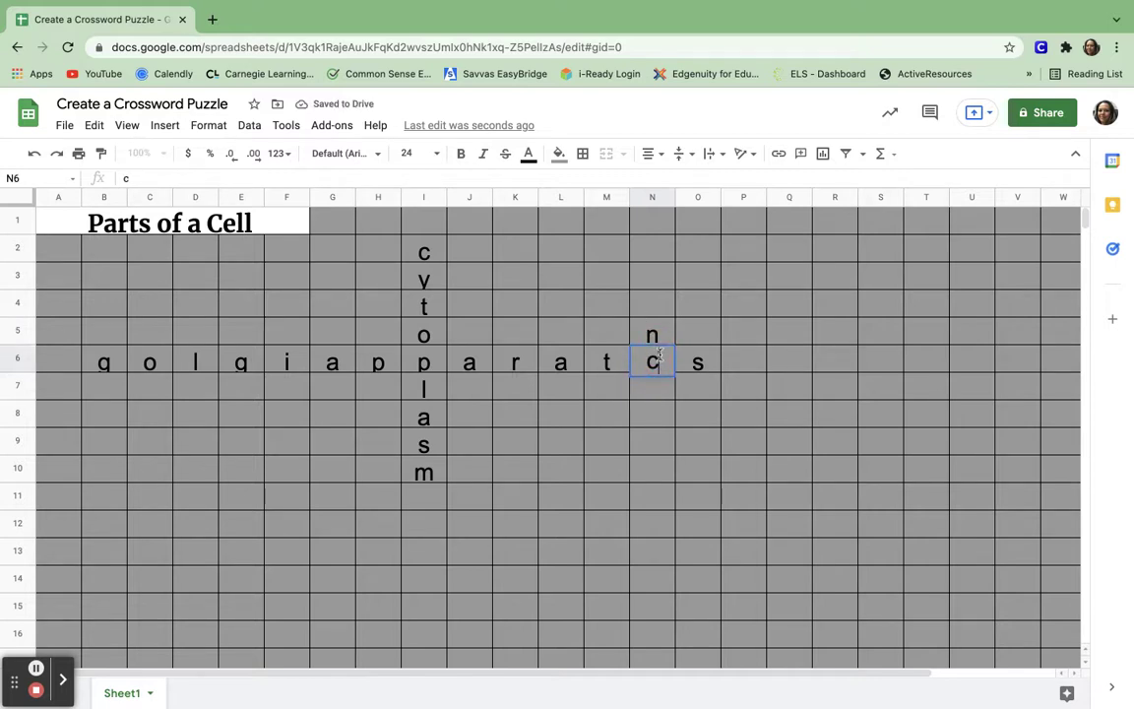
text(u)
key(BackSpace)
key(BackSpace)
text(uc)
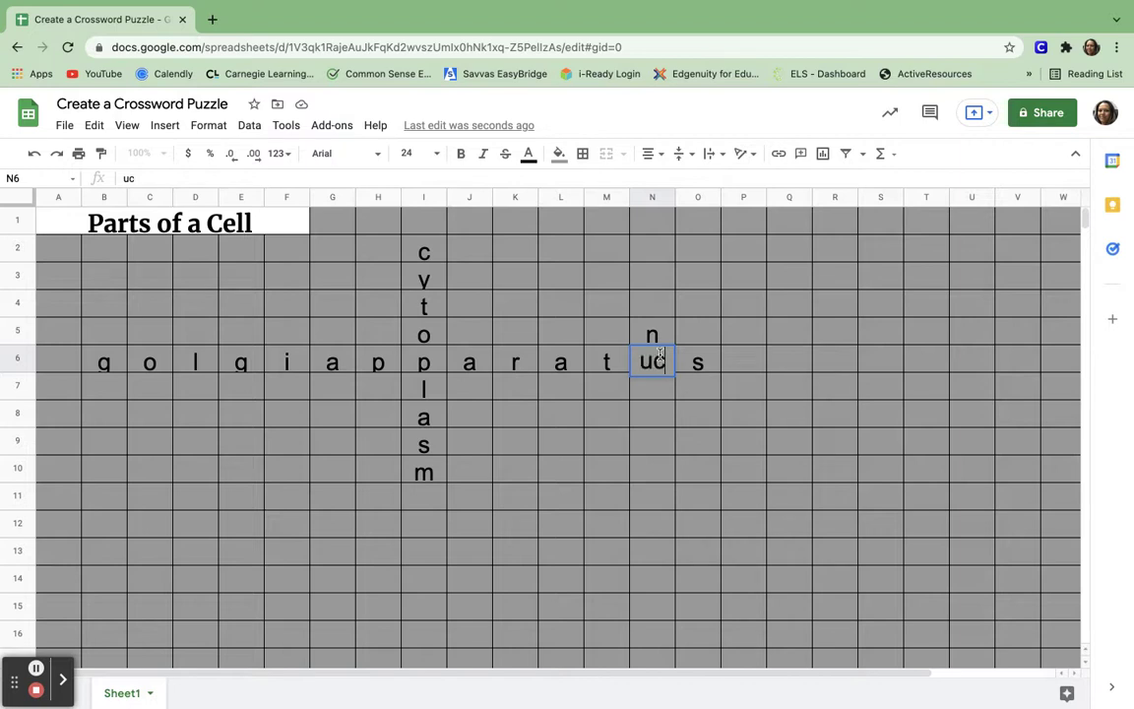
text(lear)
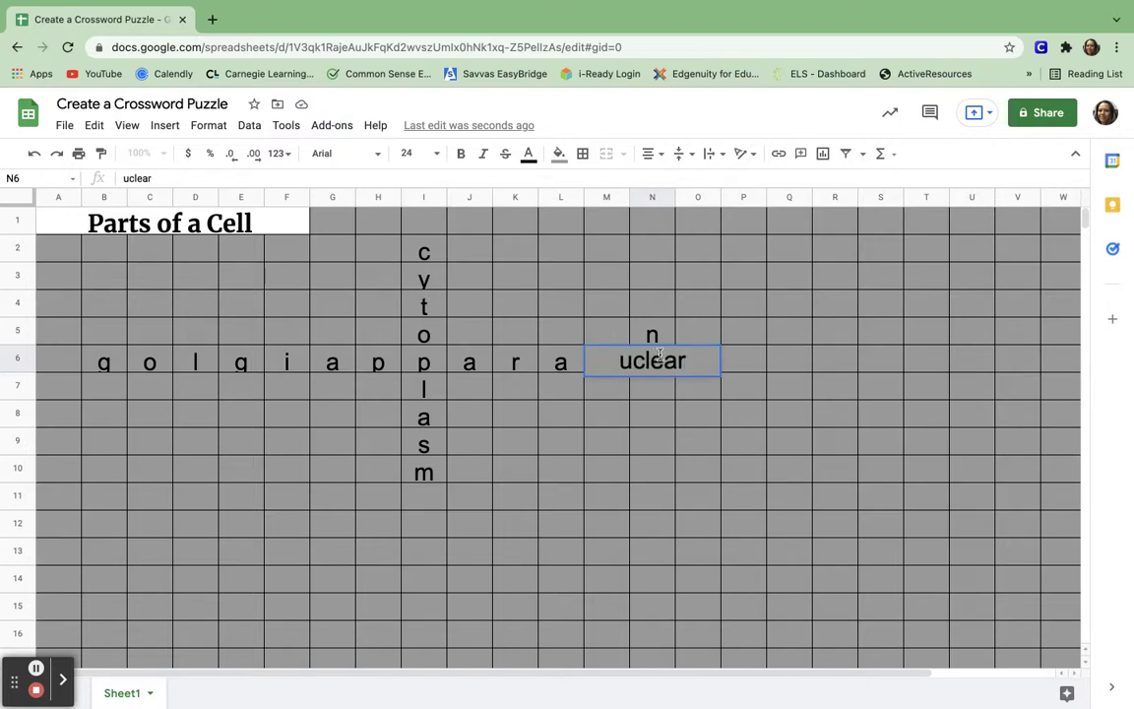
text(m)
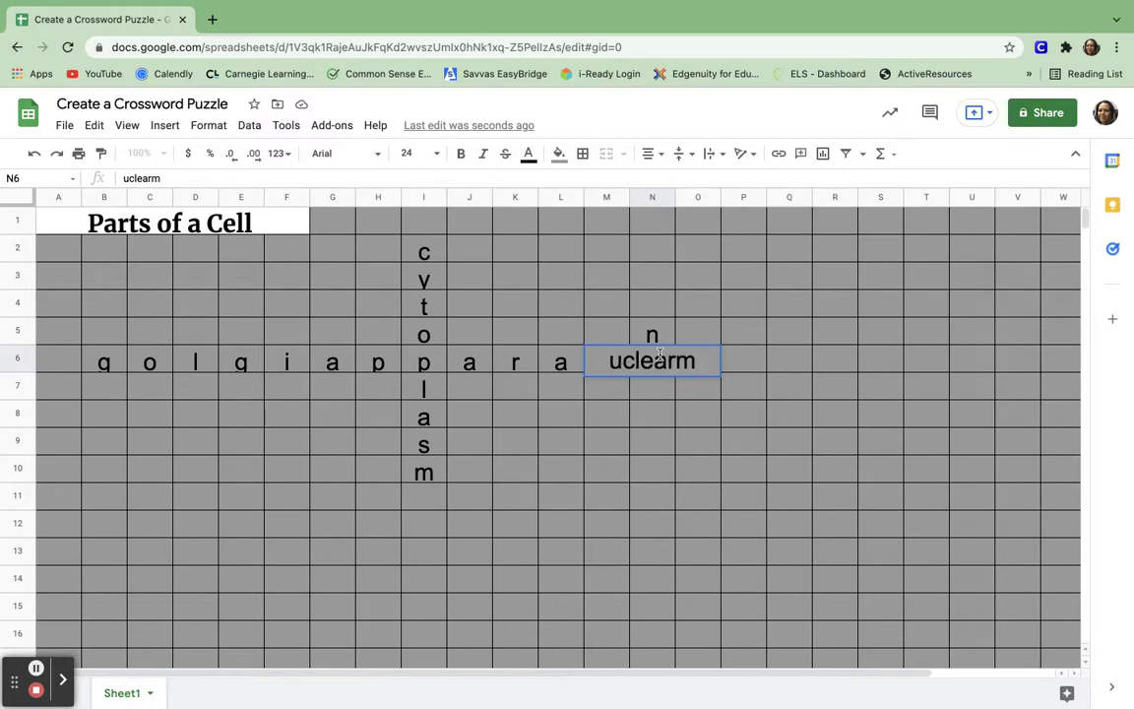
text(em)
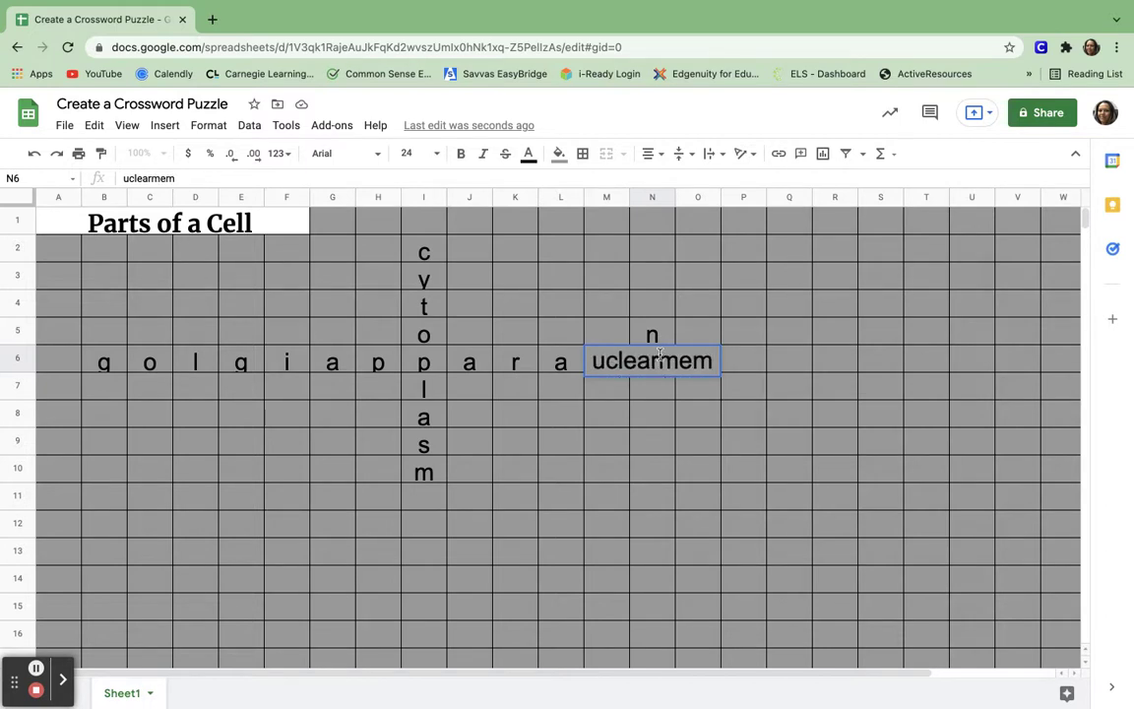
key(BackSpace)
key(BackSpace)
key(BackSpace)
key(BackSpace)
key(BackSpace)
key(BackSpace)
key(BackSpace)
key(BackSpace)
key(BackSpace)
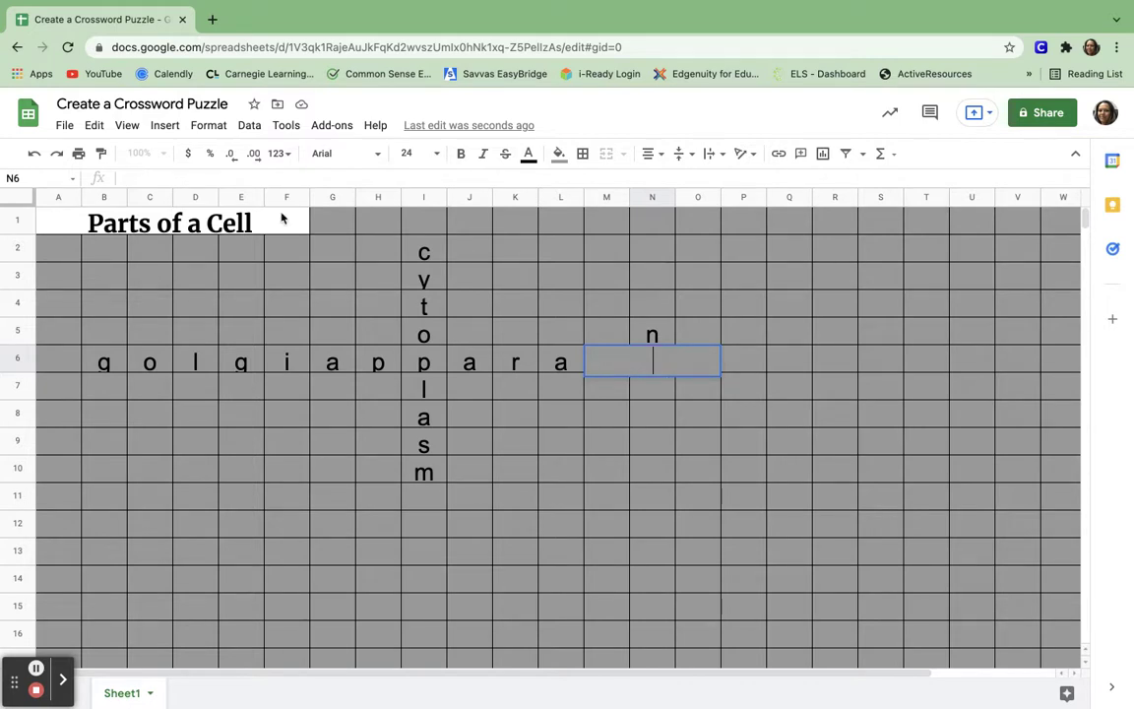
click(31, 153)
click(626, 448)
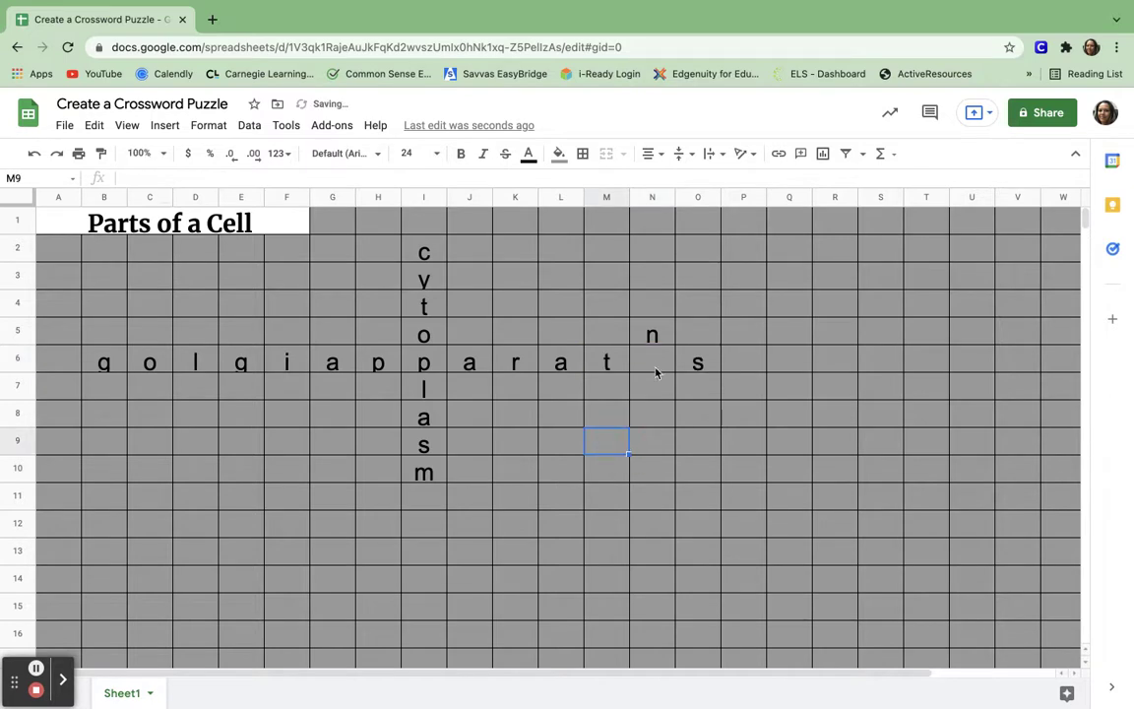
- Spell the rest of "nuclear" down column N by entering u, c, l, e, a, r in N6 to N11
click(658, 365)
text(u)
key(Return)
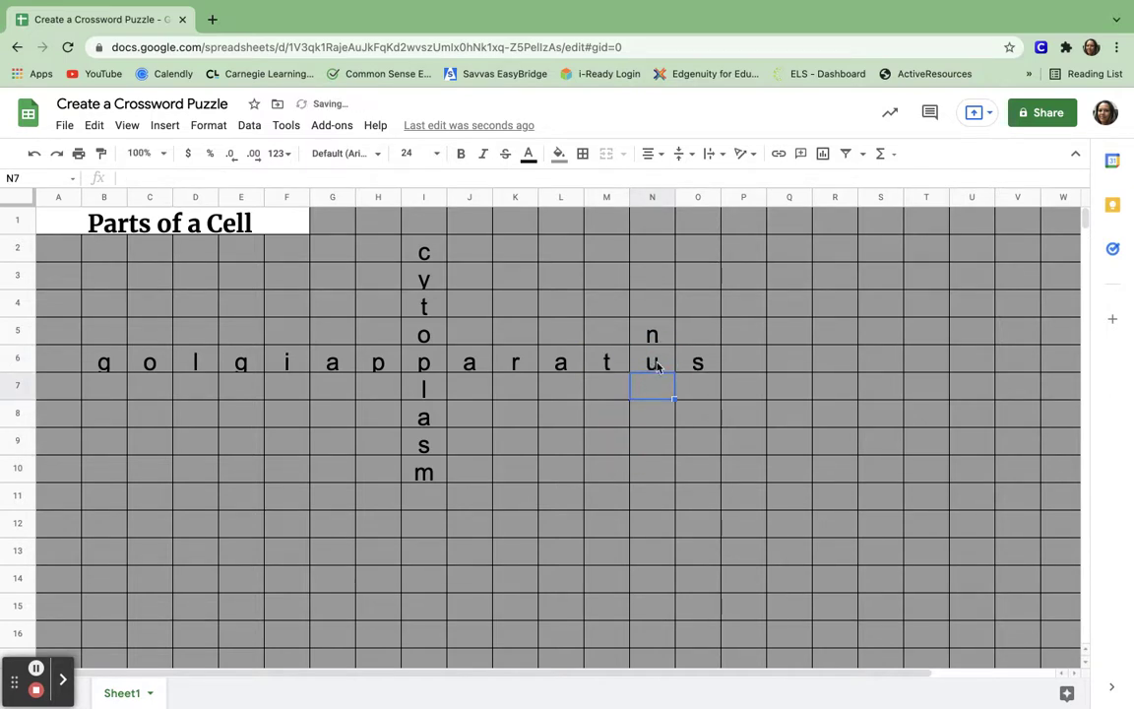
text(c)
key(Return)
text(l)
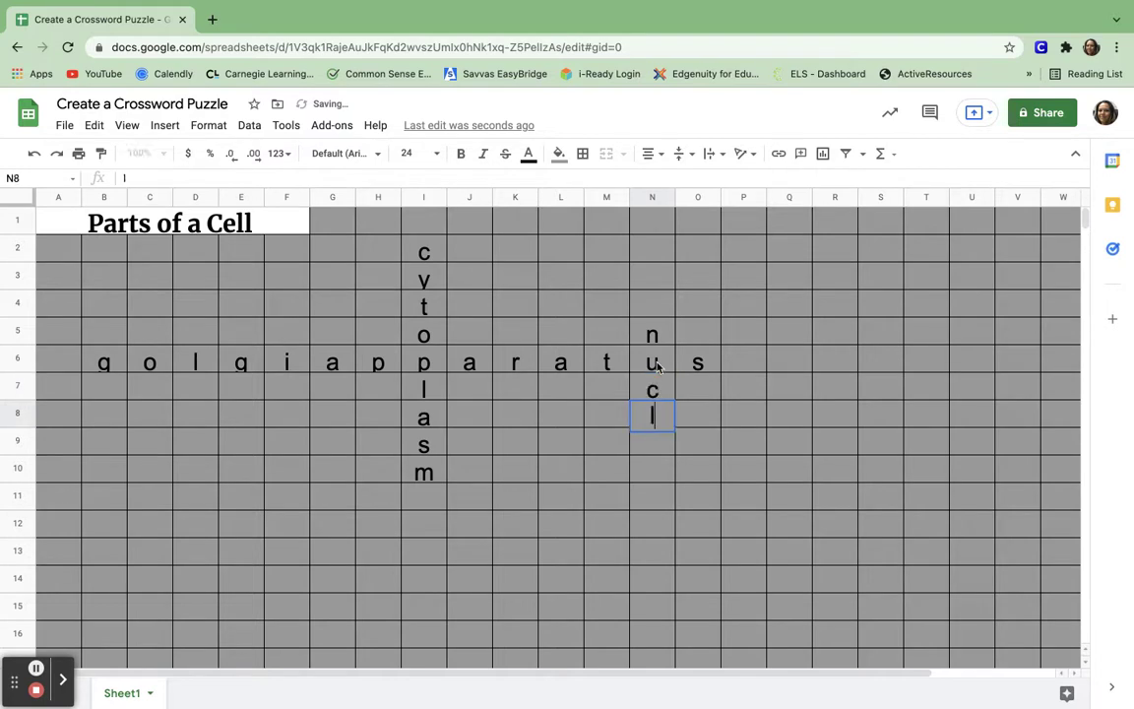
key(Return)
text(e)
key(Return)
text(a)
key(Return)
text(r)
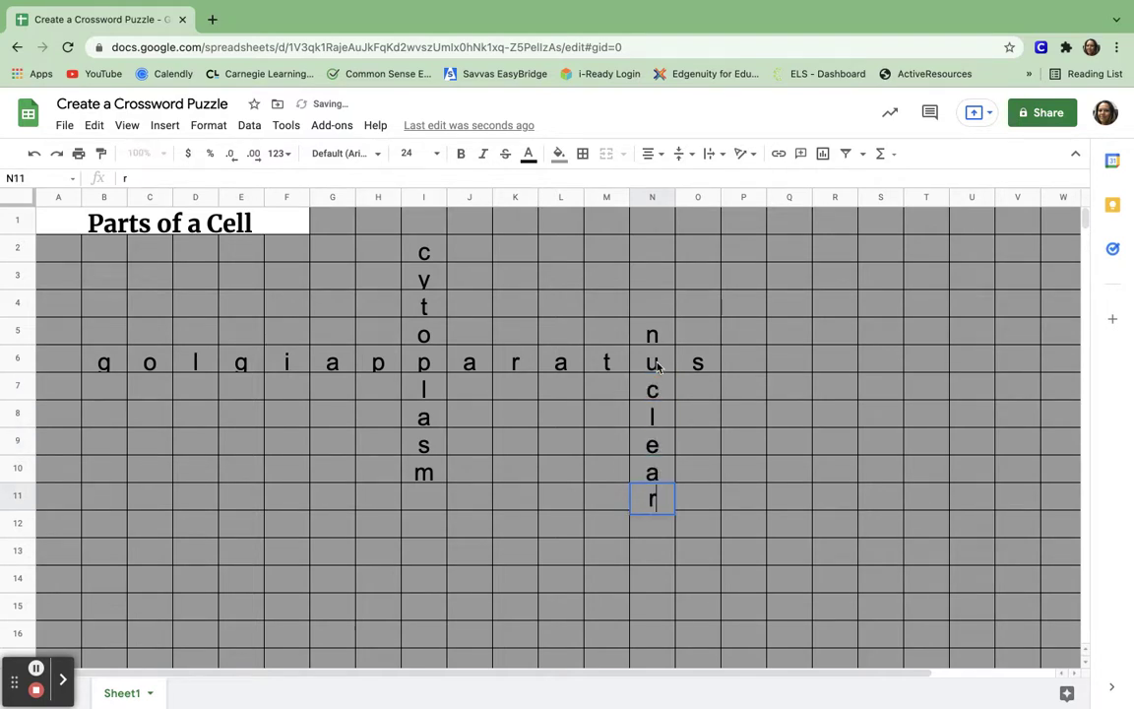
- Continue the down word below "nuclear" in column N by entering m, e, m, b, r, a, n in N12 to N18
key(Return)
text(m)
key(Return)
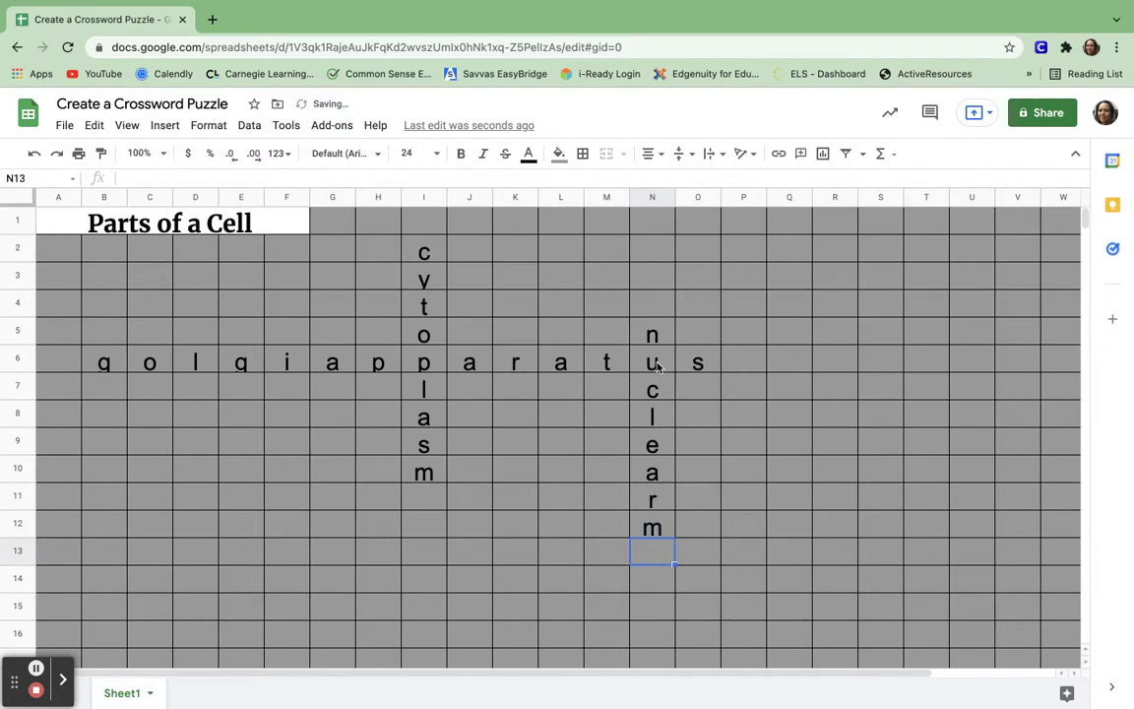
text(e)
key(Return)
text(m)
key(Return)
text(b)
key(Return)
text(r)
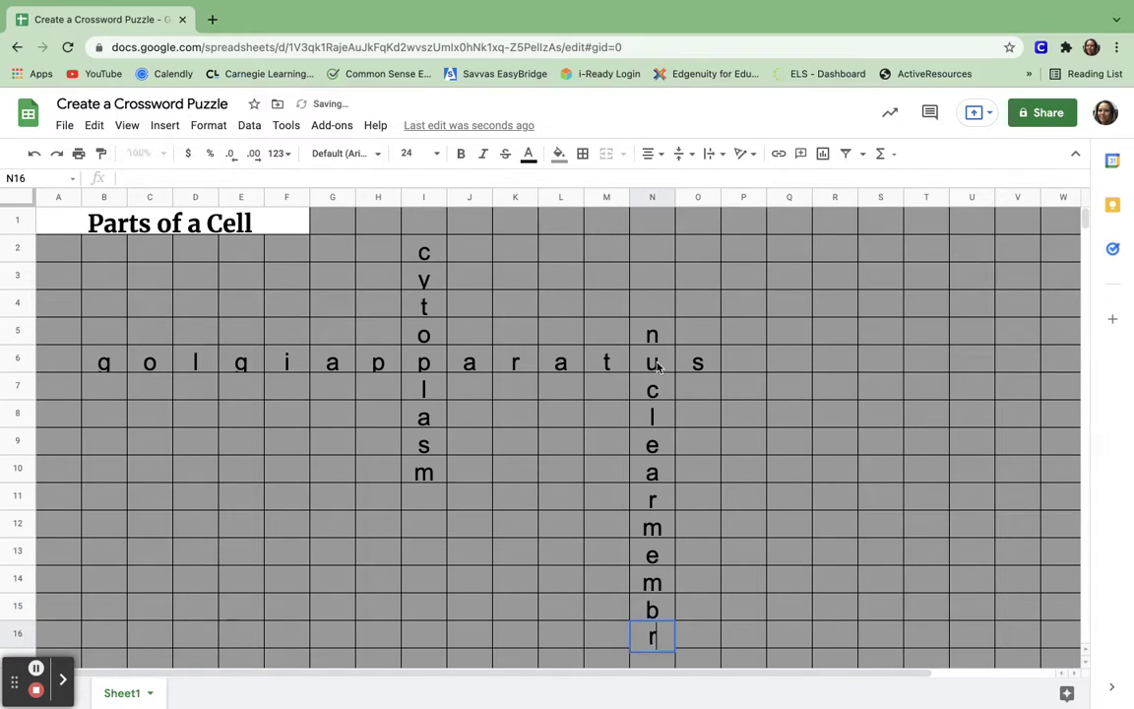
key(Return)
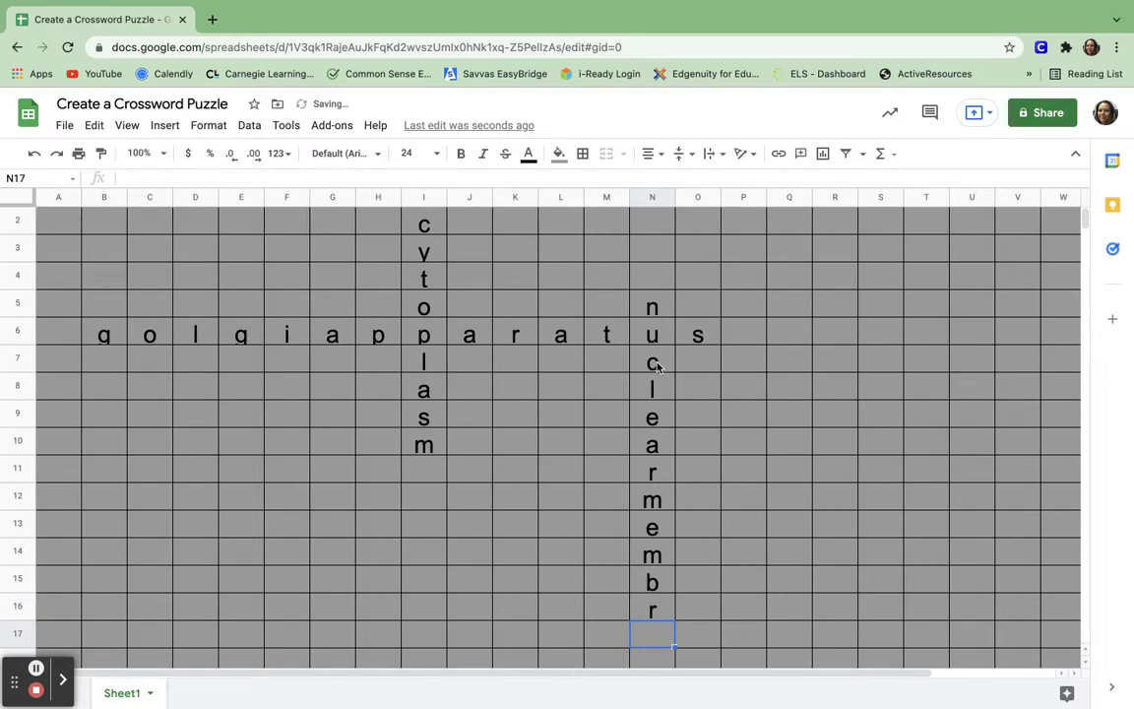
text(a)
key(Return)
text(n)
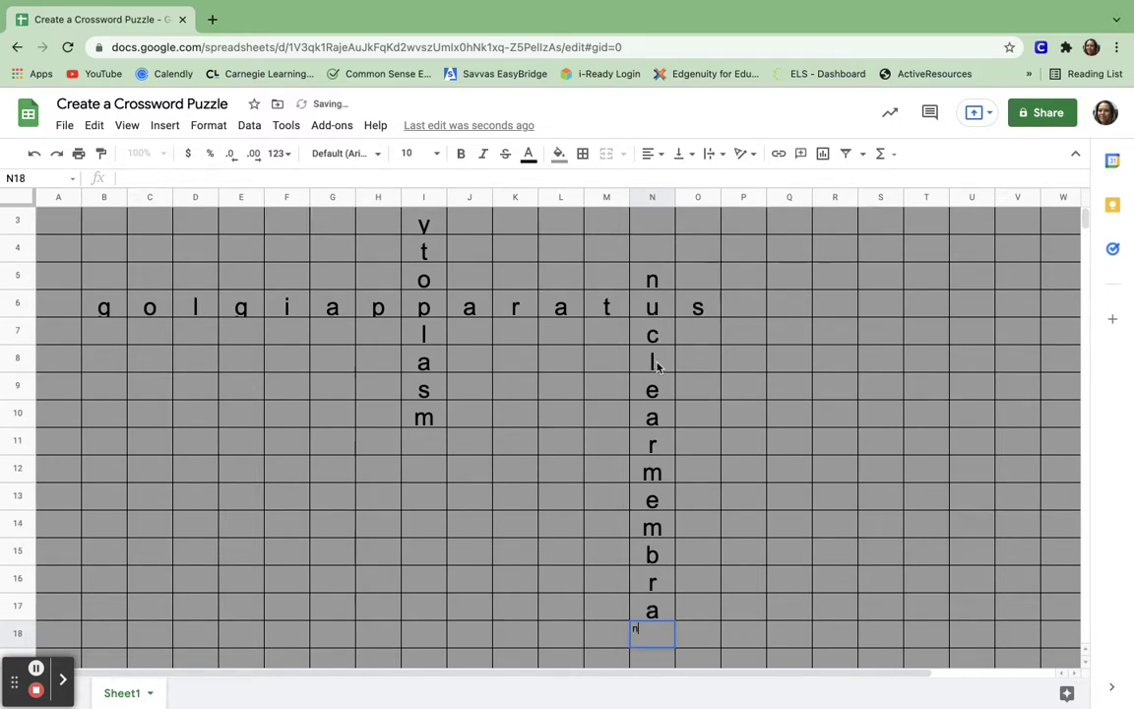
key(Return)
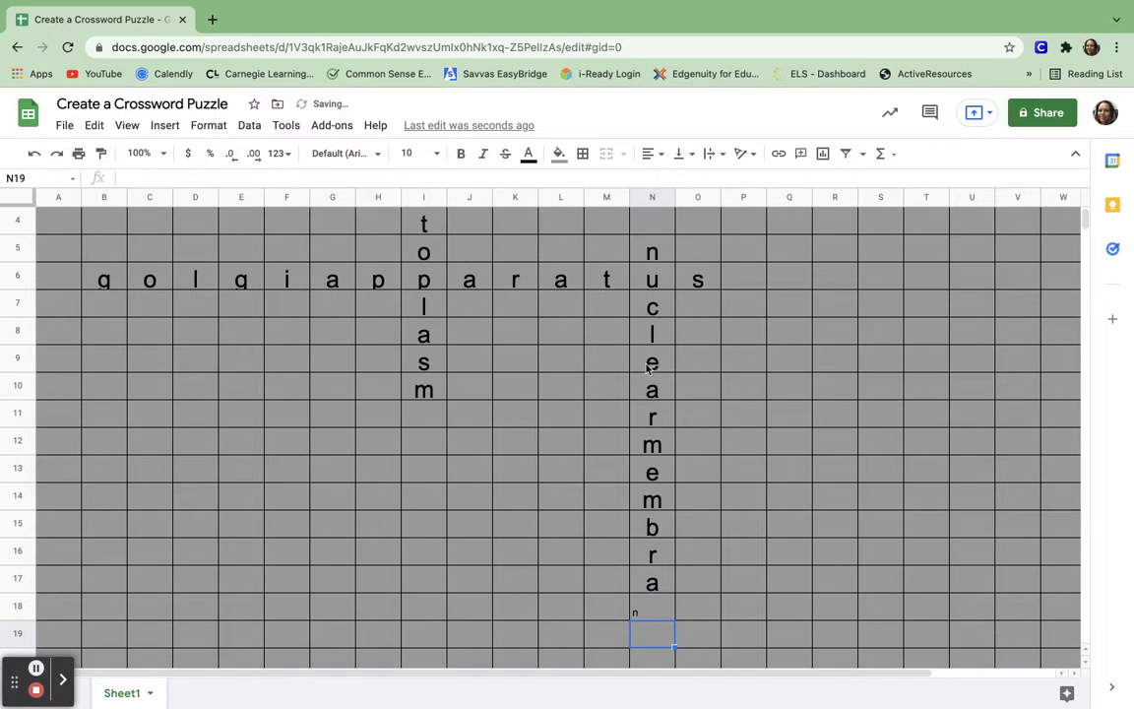
- Try to set the font size of the n in N18 to 18
click(659, 613)
double_click(659, 613)
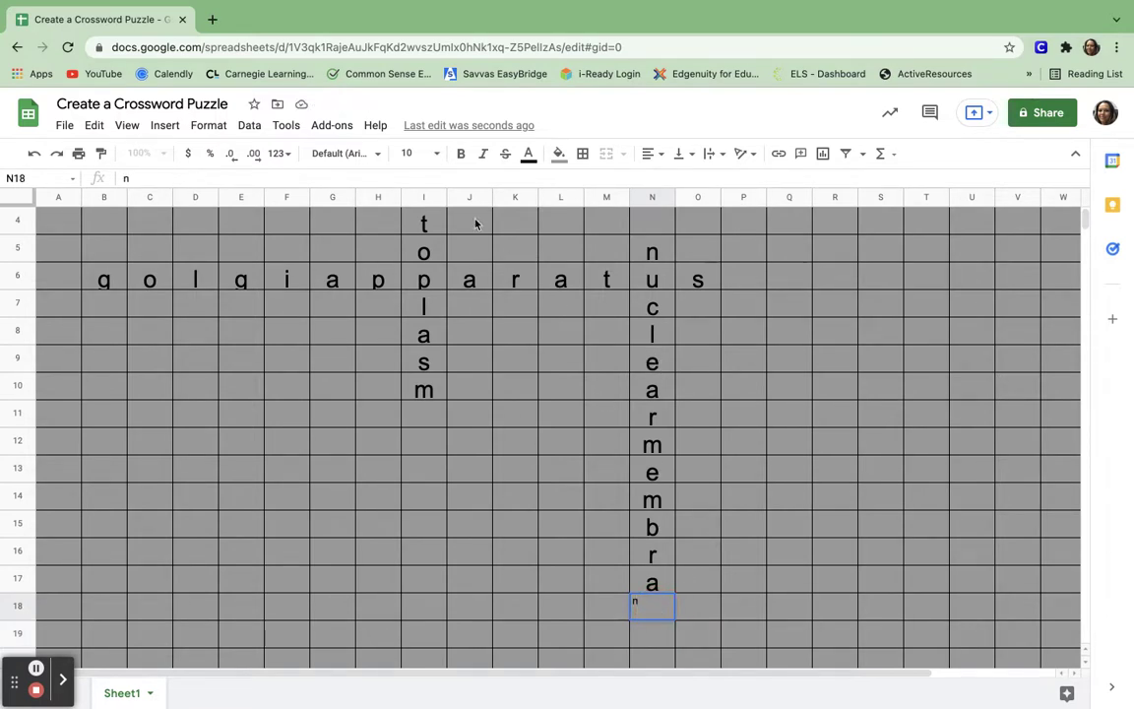
click(437, 158)
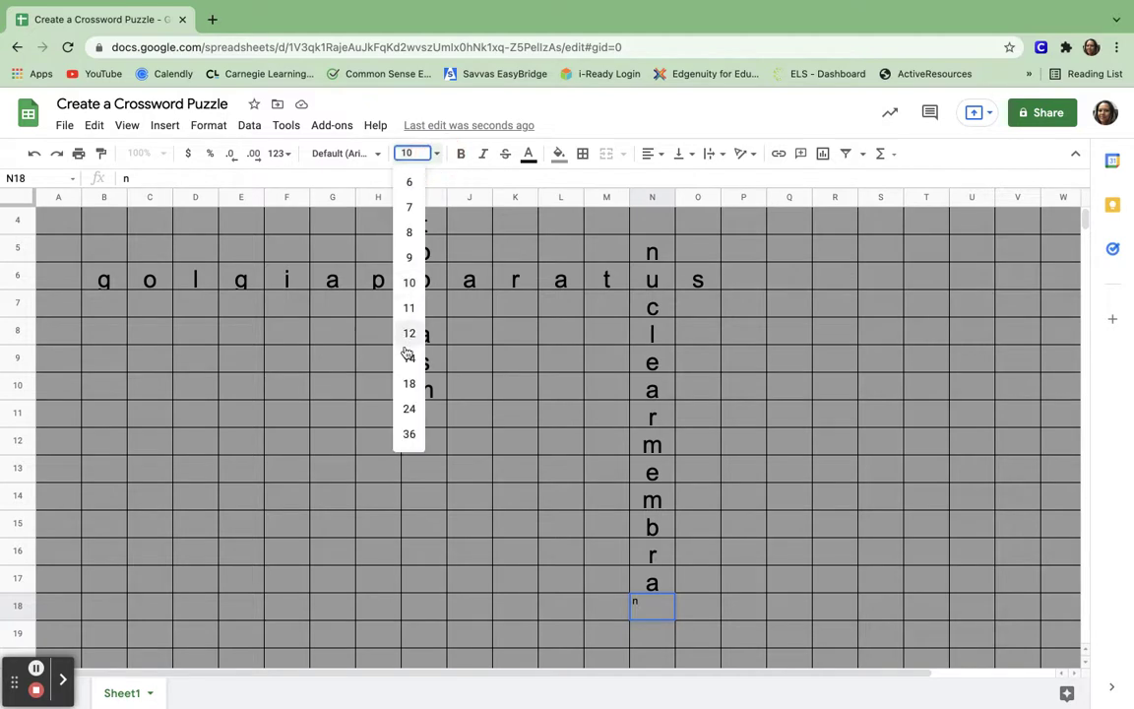
click(410, 386)
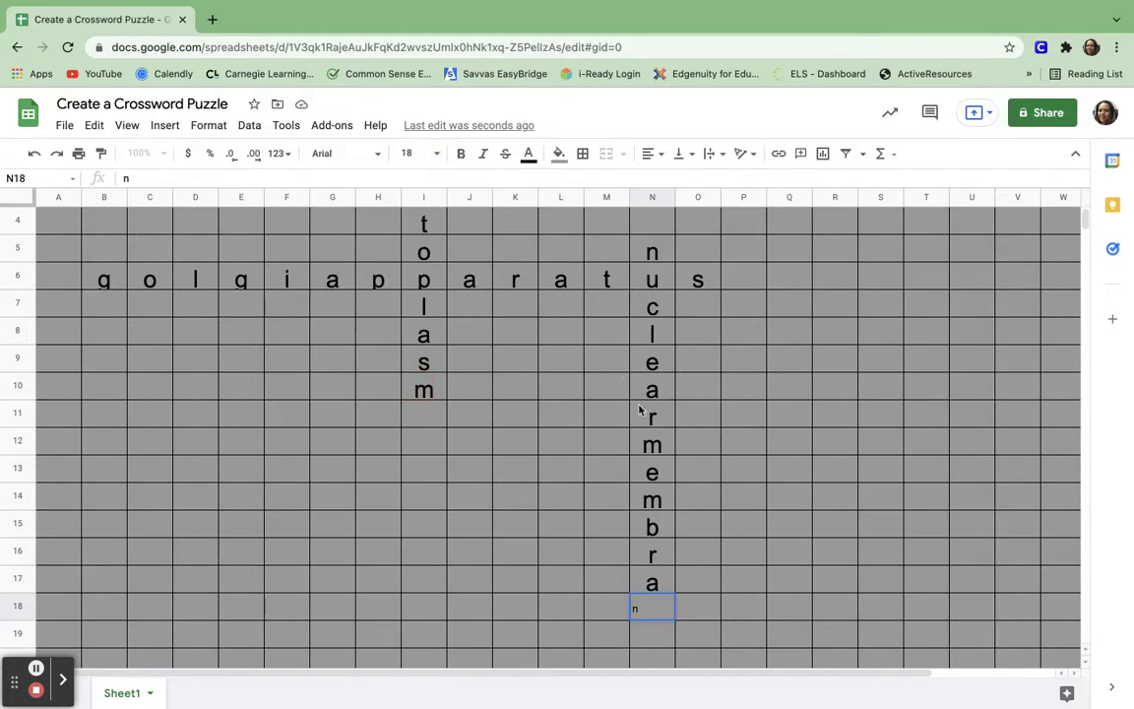
- Align the contents of N18 to the middle vertically and to the center horizontally
click(692, 155)
click(693, 155)
click(693, 155)
click(698, 182)
click(663, 158)
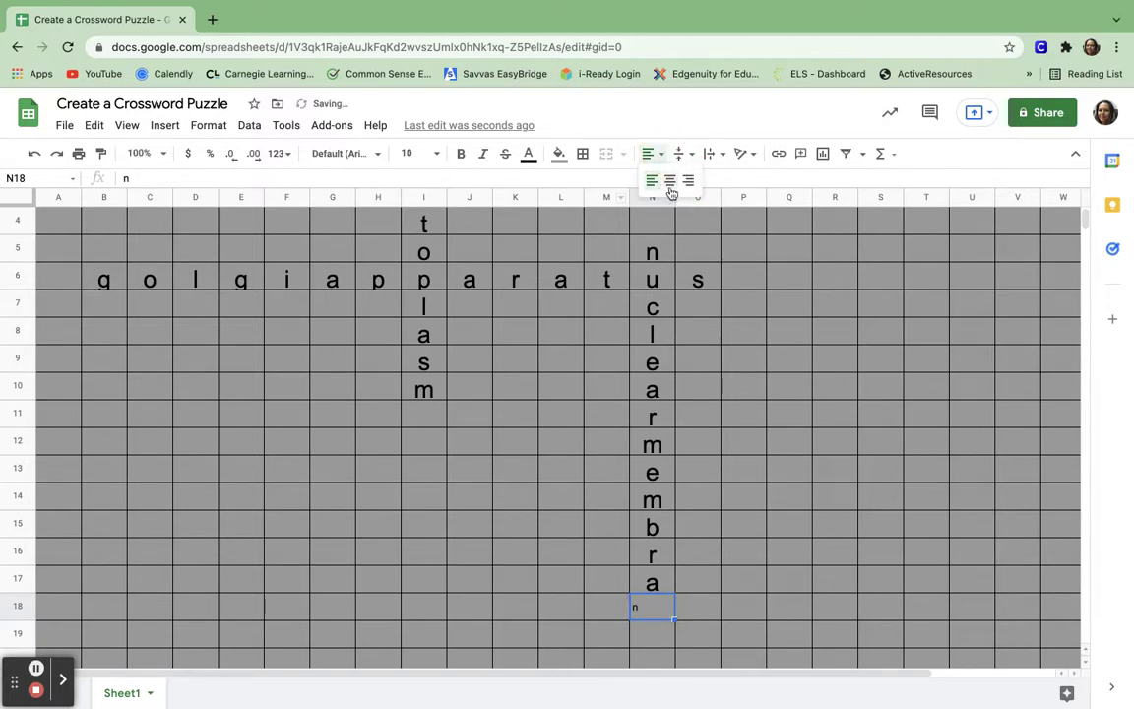
click(672, 183)
- Re-enter the n in N18 at font size 18
double_click(648, 607)
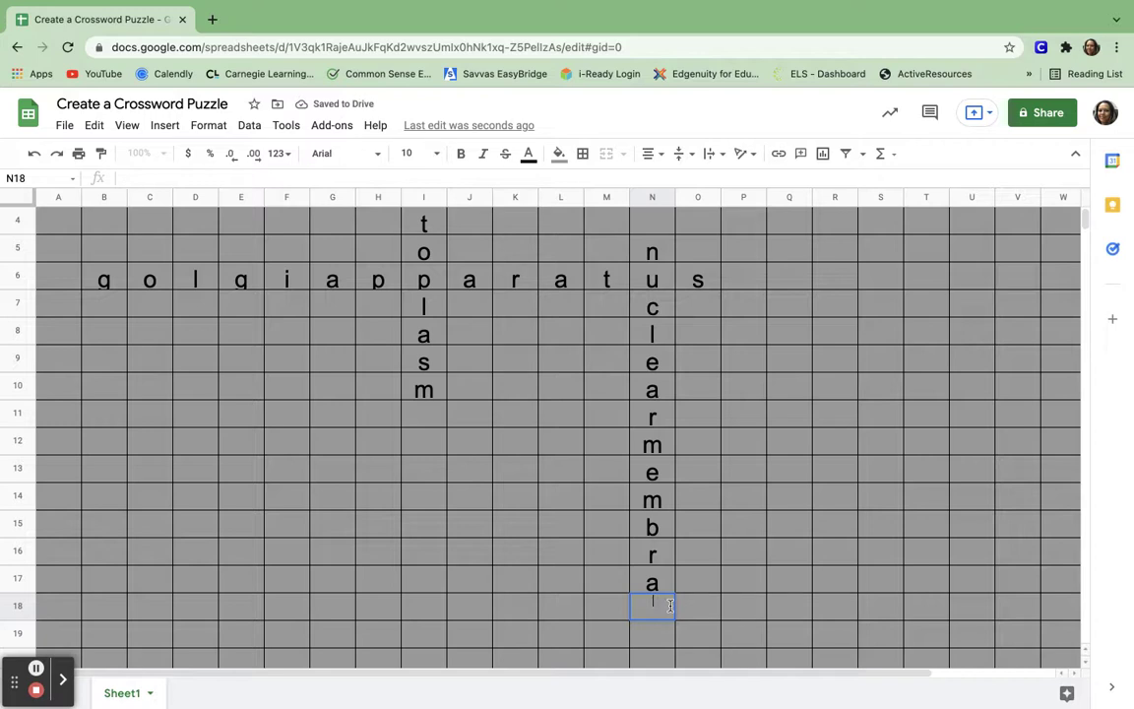
click(436, 154)
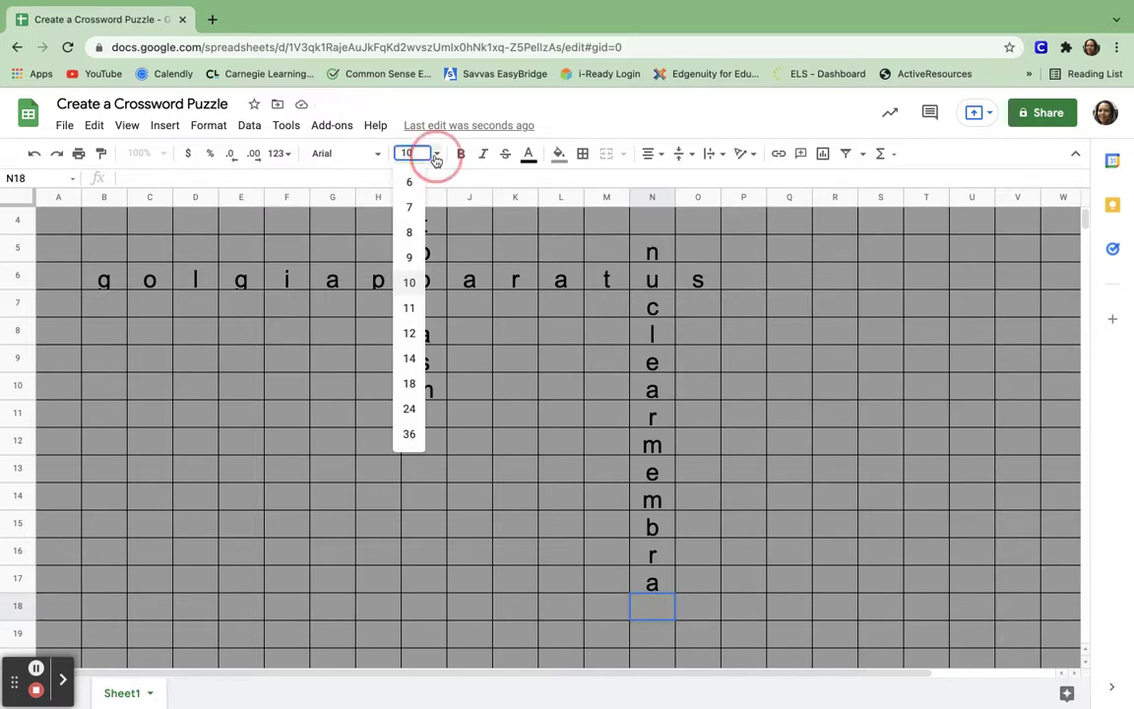
click(410, 384)
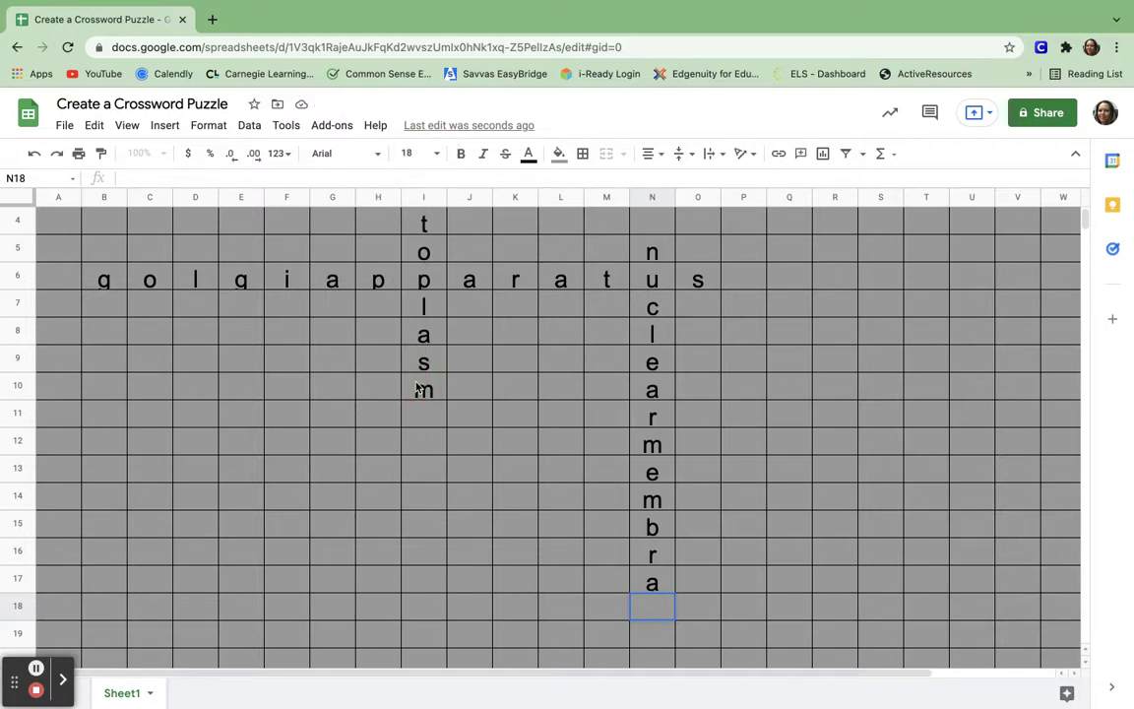
- Format N19 with font size 18 and center and middle alignment, and enter e there to complete "membrane"
click(656, 636)
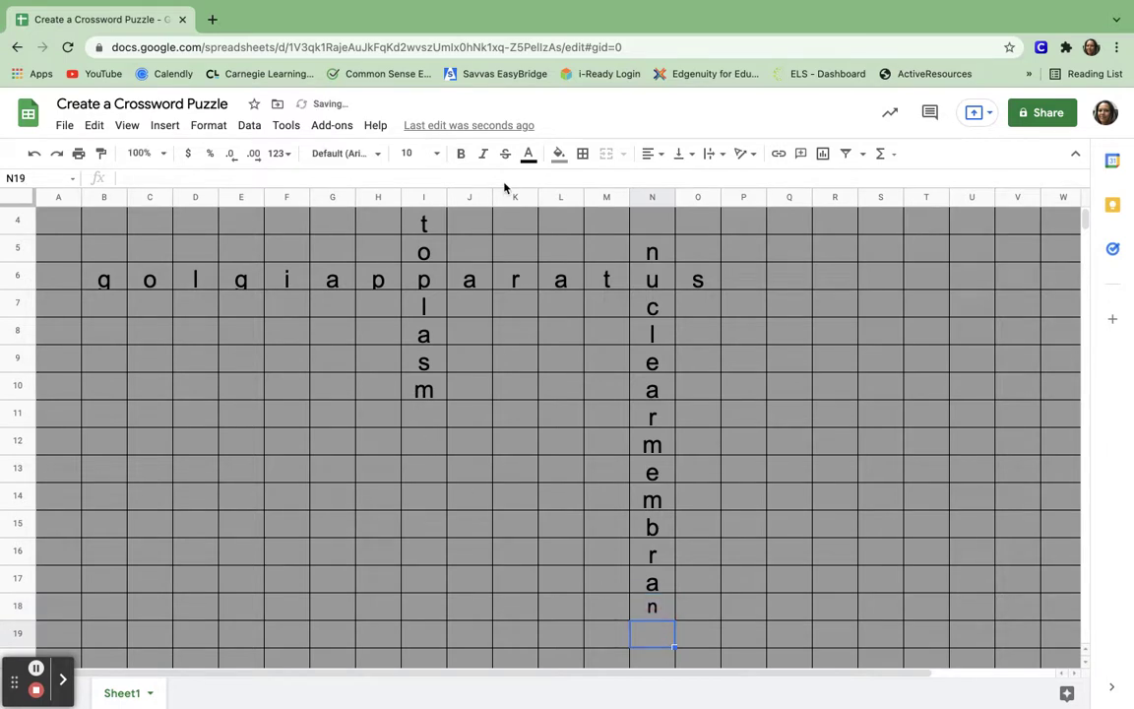
click(441, 155)
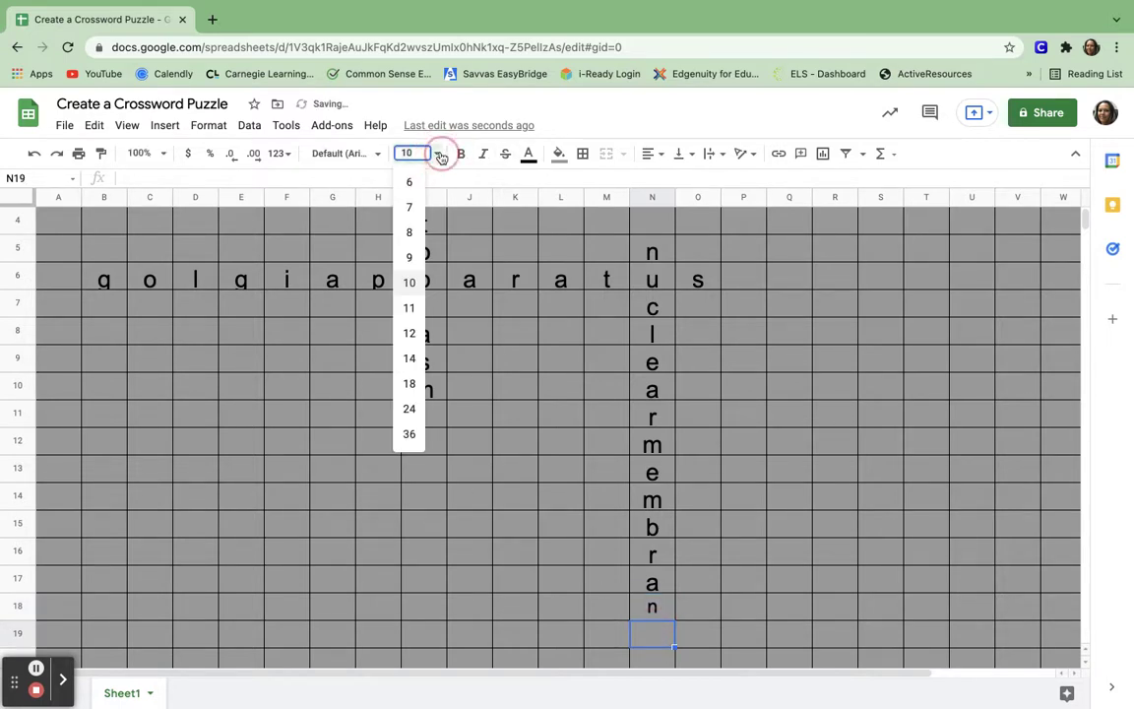
click(410, 382)
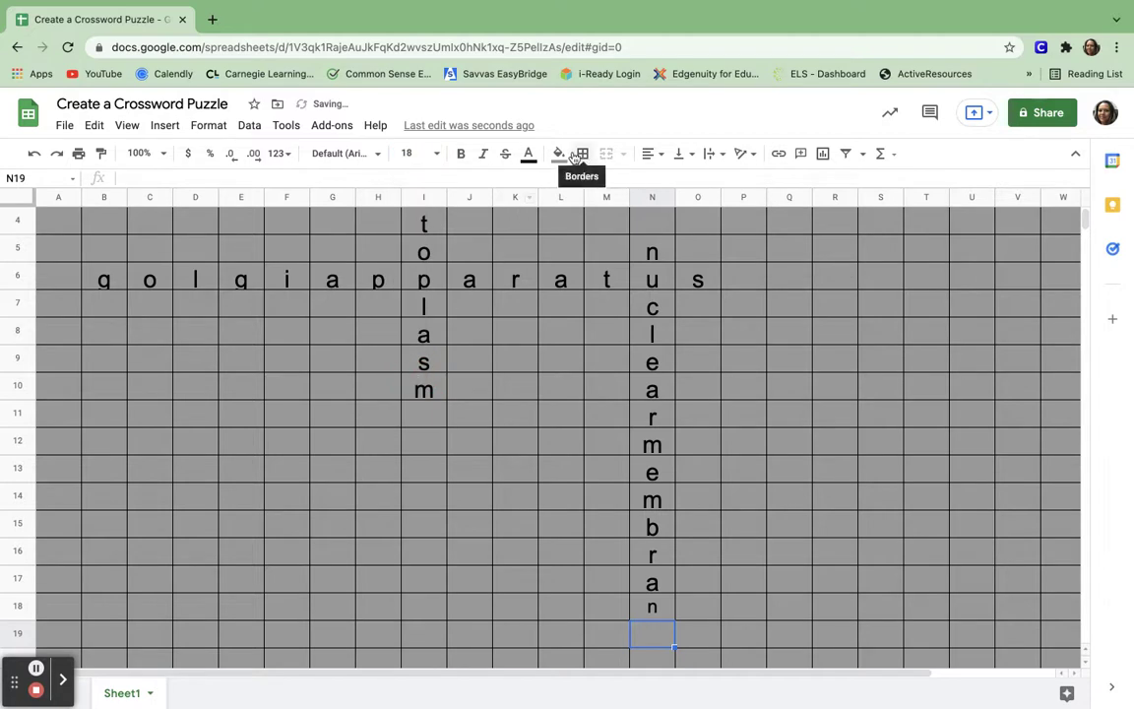
click(658, 155)
click(653, 181)
click(652, 155)
click(674, 183)
click(685, 155)
click(697, 179)
text(e)
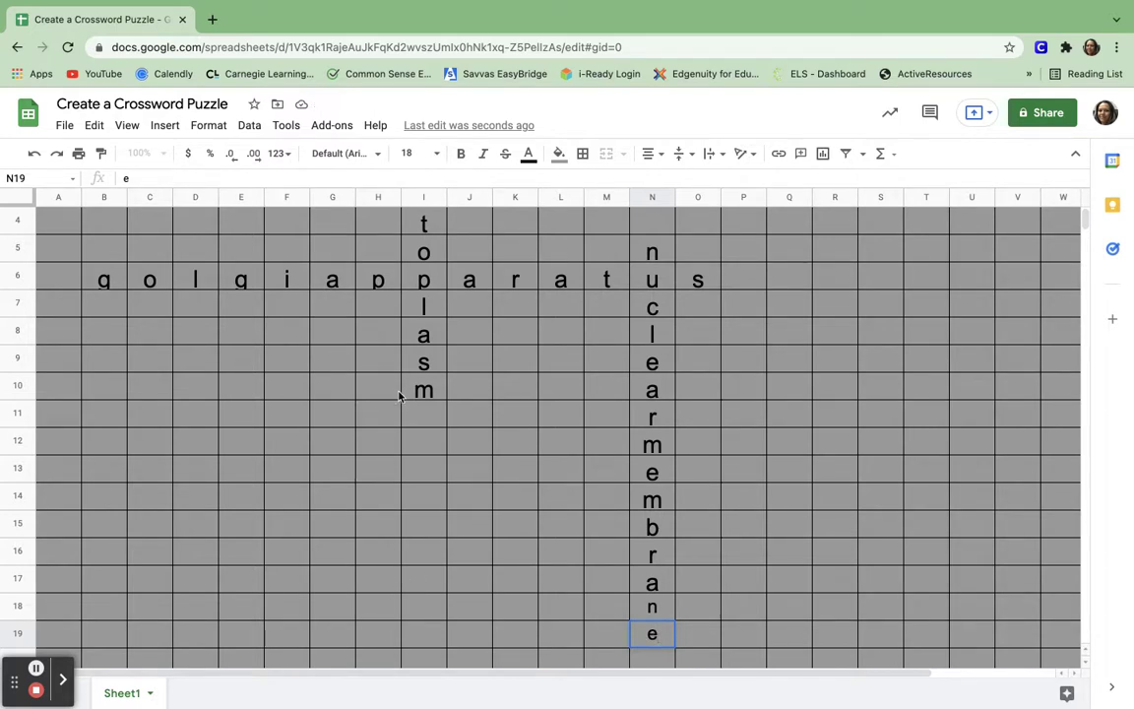
- Build the end of "lysosome" around the m in I10, entering e in J10 and o, s, o leftward from H10 to F10
click(468, 398)
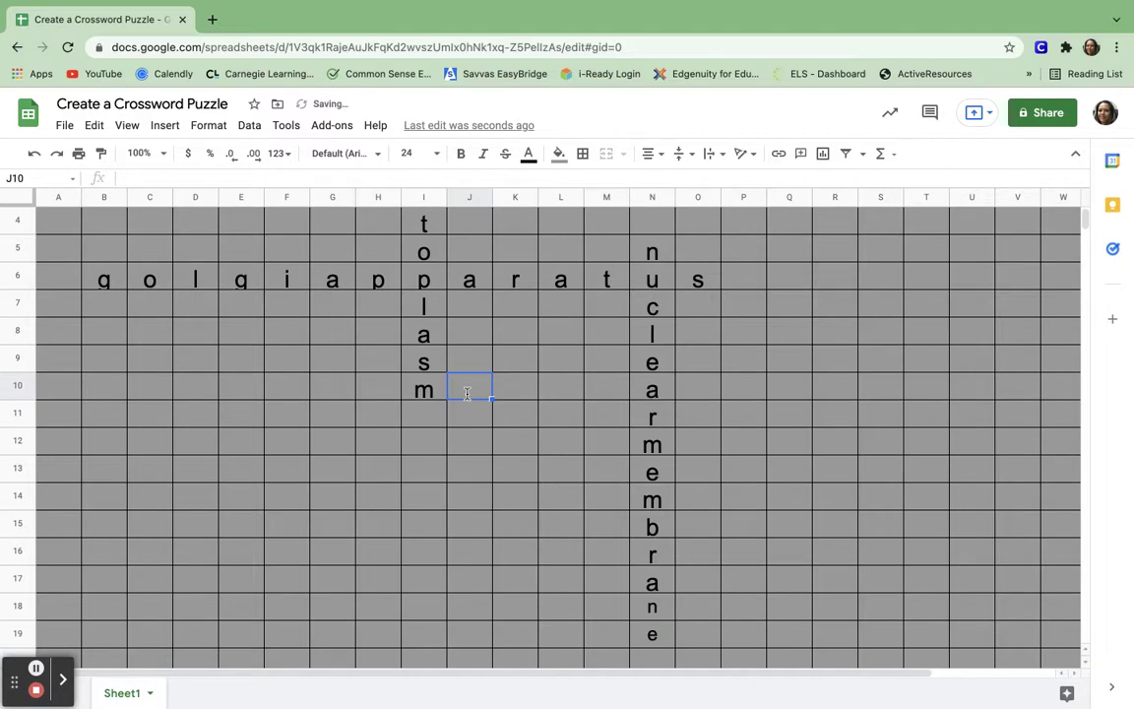
text(e)
key(Left)
key(Left)
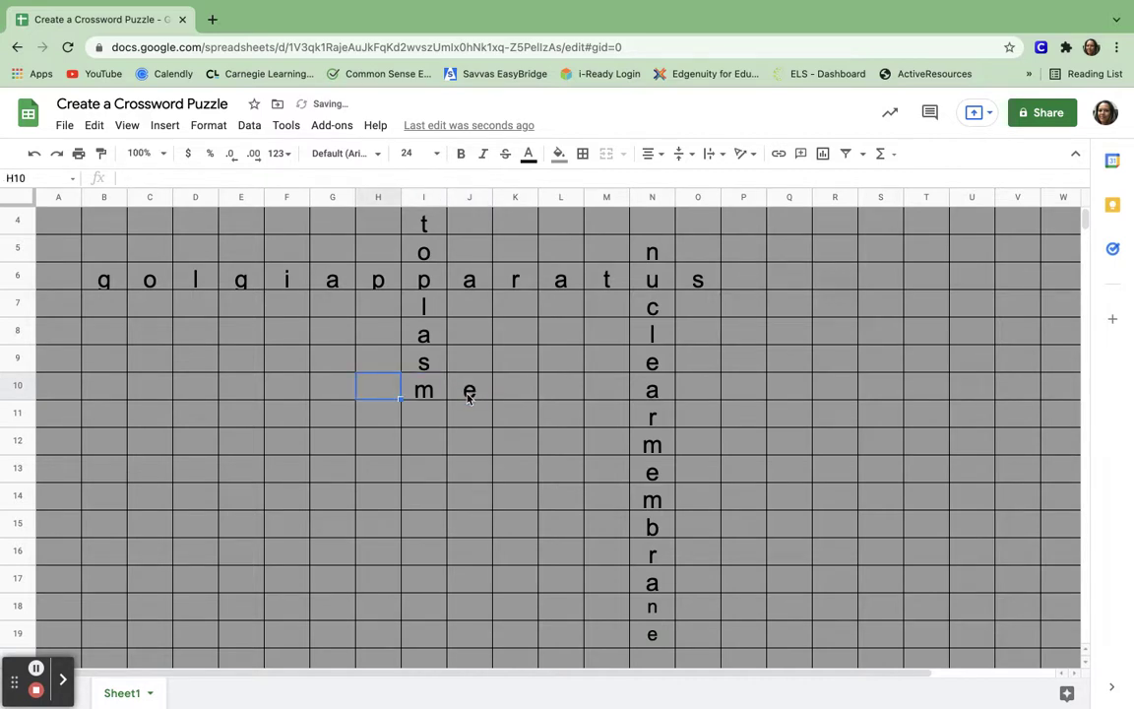
text(o)
key(Left)
text(s)
key(Left)
text(o)
key(Left)
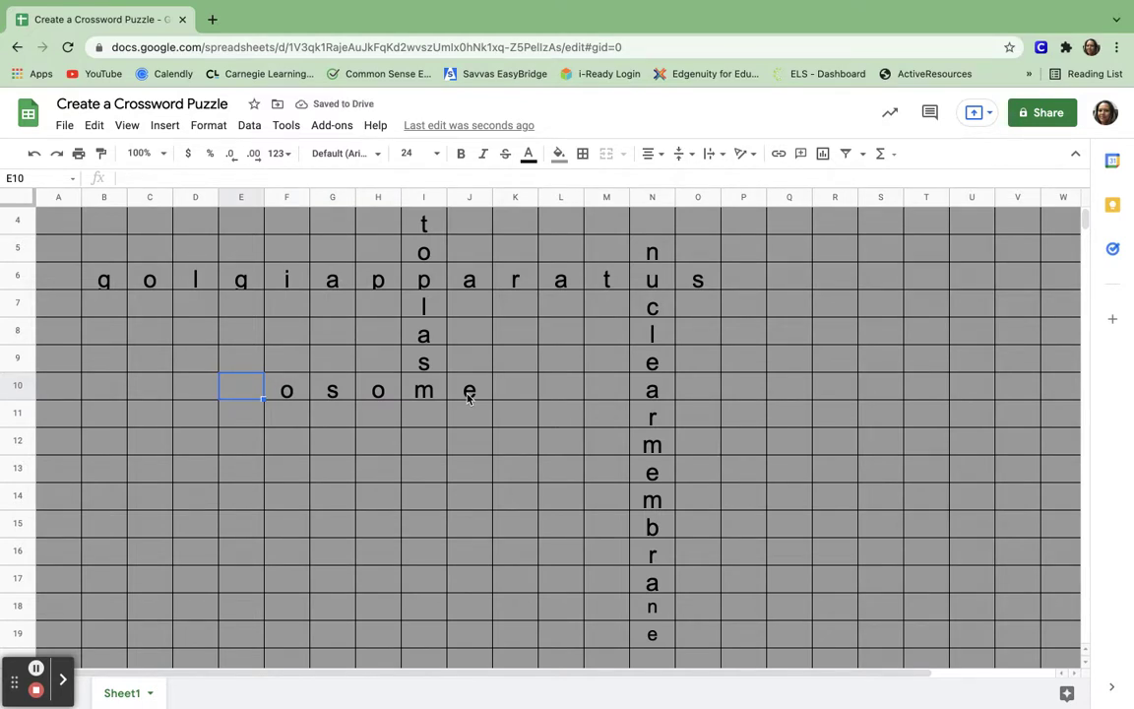
- Complete the across word "lysosome" by entering s, y, l leftward in E10 to C10
text(s)
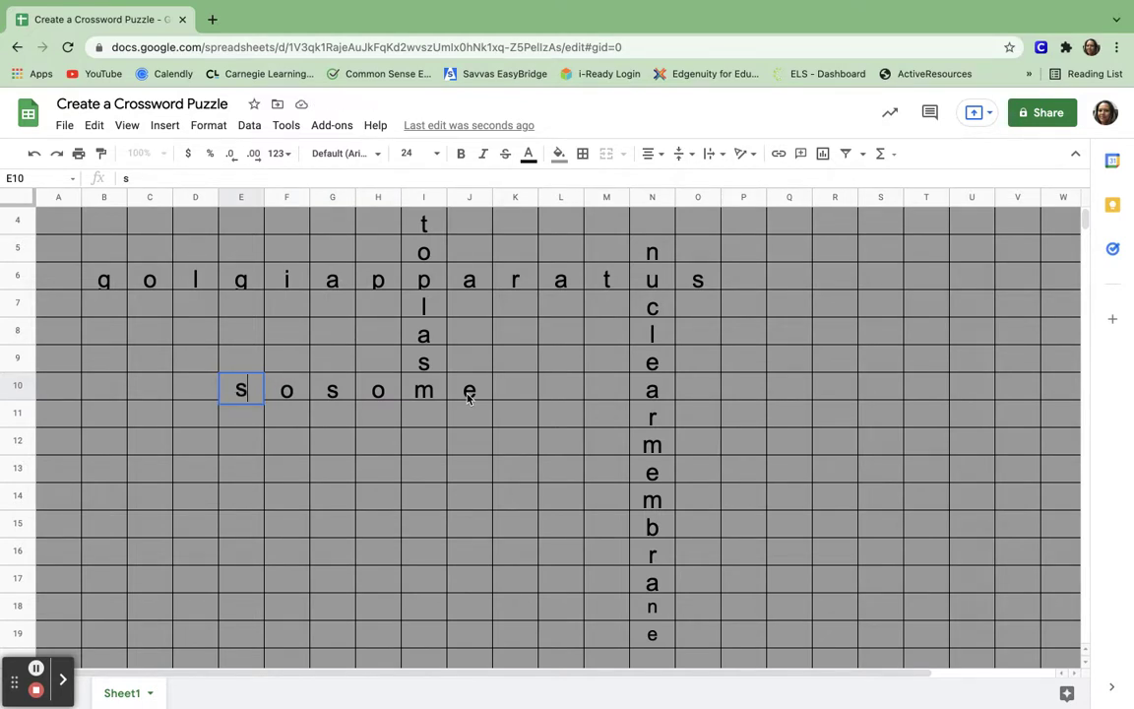
key(Left)
text(y)
key(Left)
text(l)
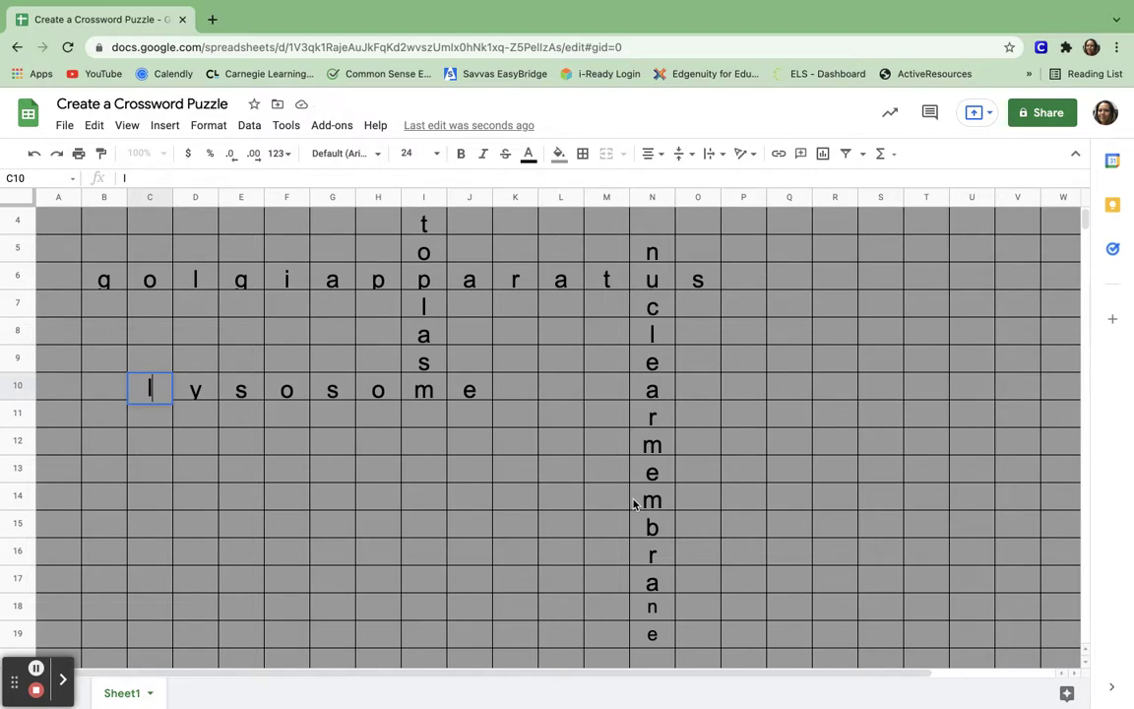
- Enter e in O14 and s in P14, following the m of "membrane" in N14, as the end of an across word
click(686, 503)
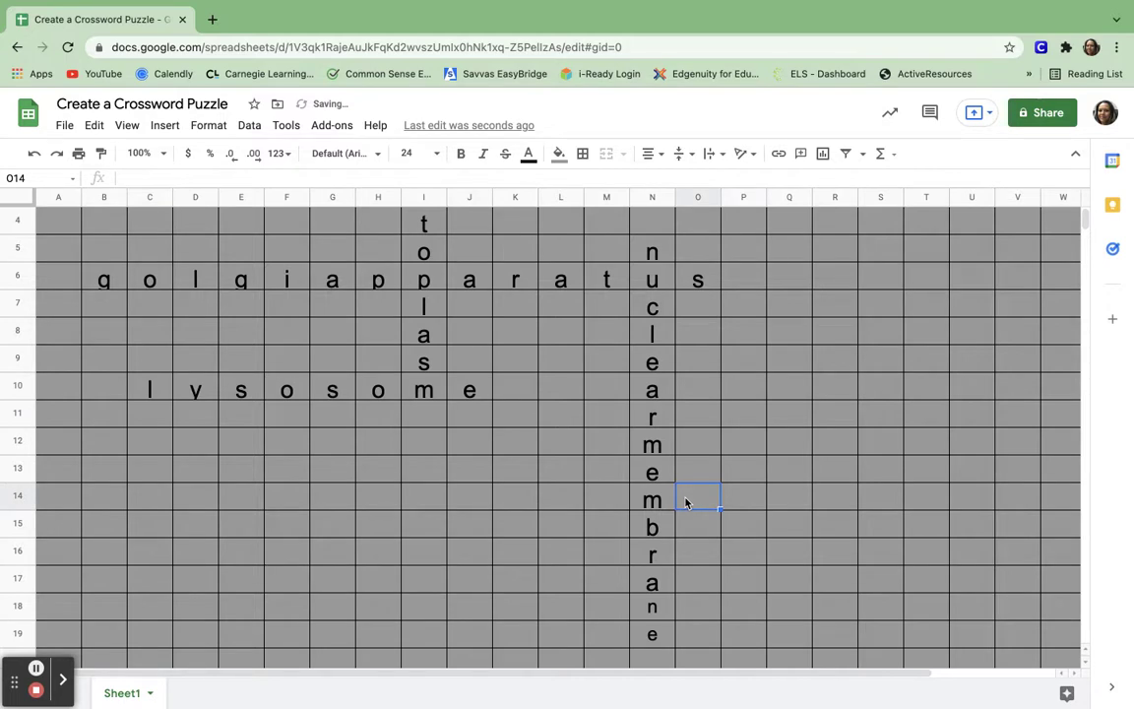
text(e)
key(Tab)
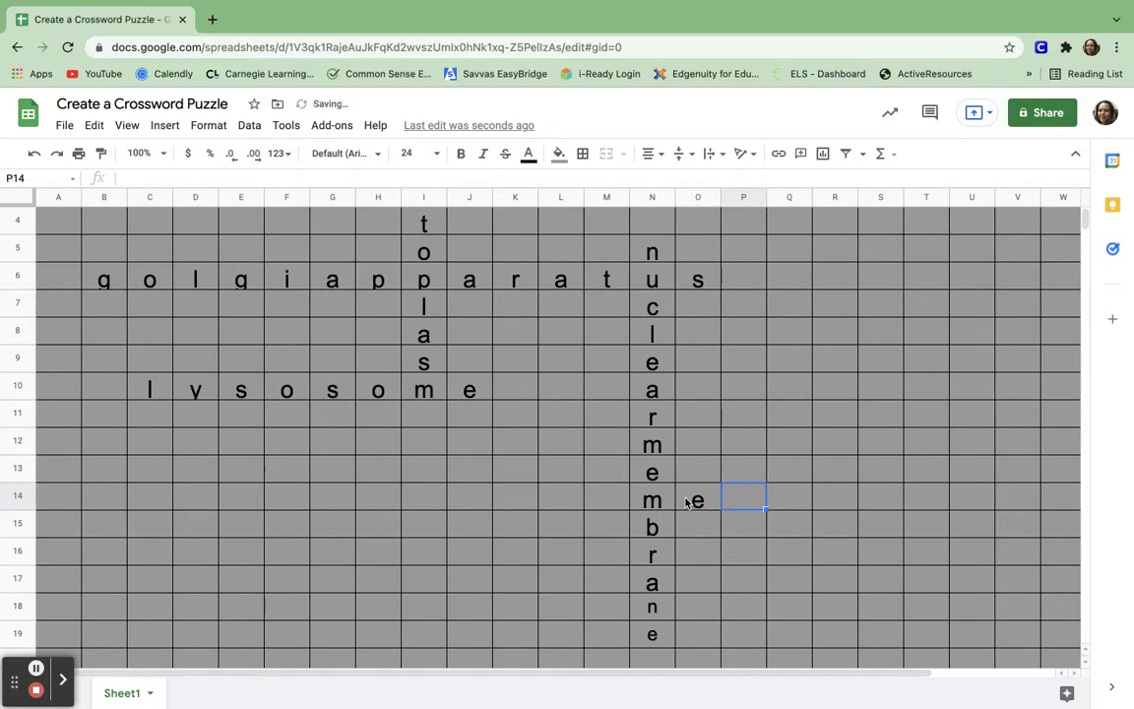
text(s)
- Extend the across word leftward from the m in N14 by entering o, s, o in M14, L14 and K14
key(Left)
key(Left)
key(Left)
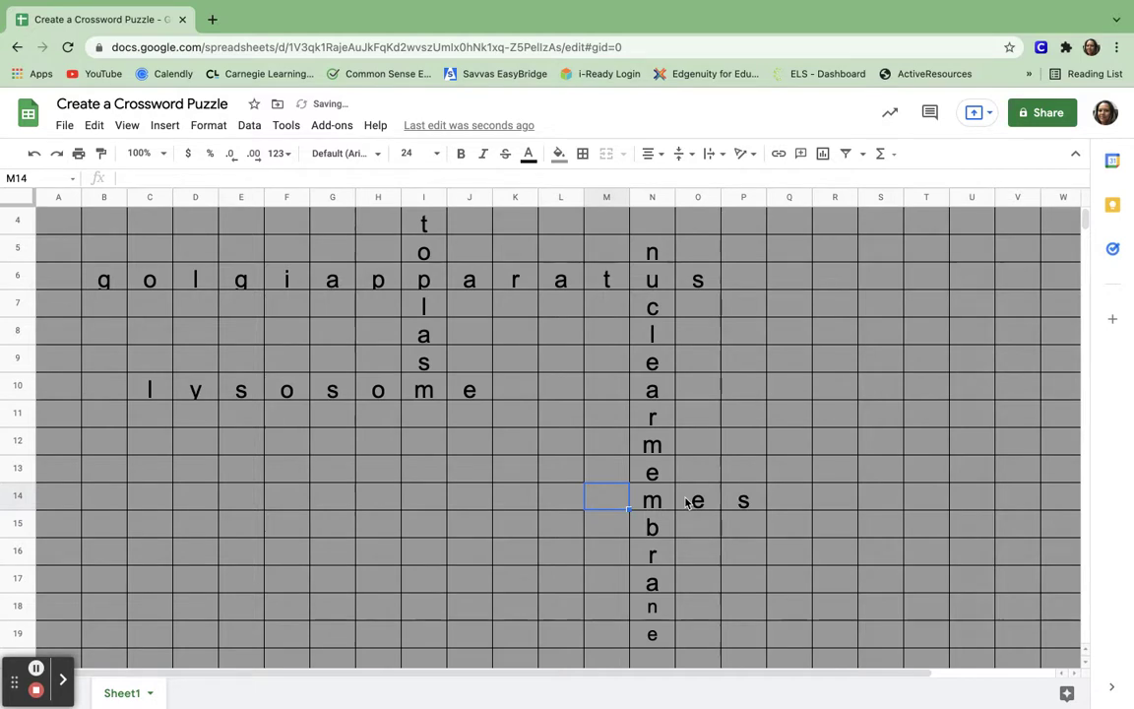
text(o)
key(Left)
text(s)
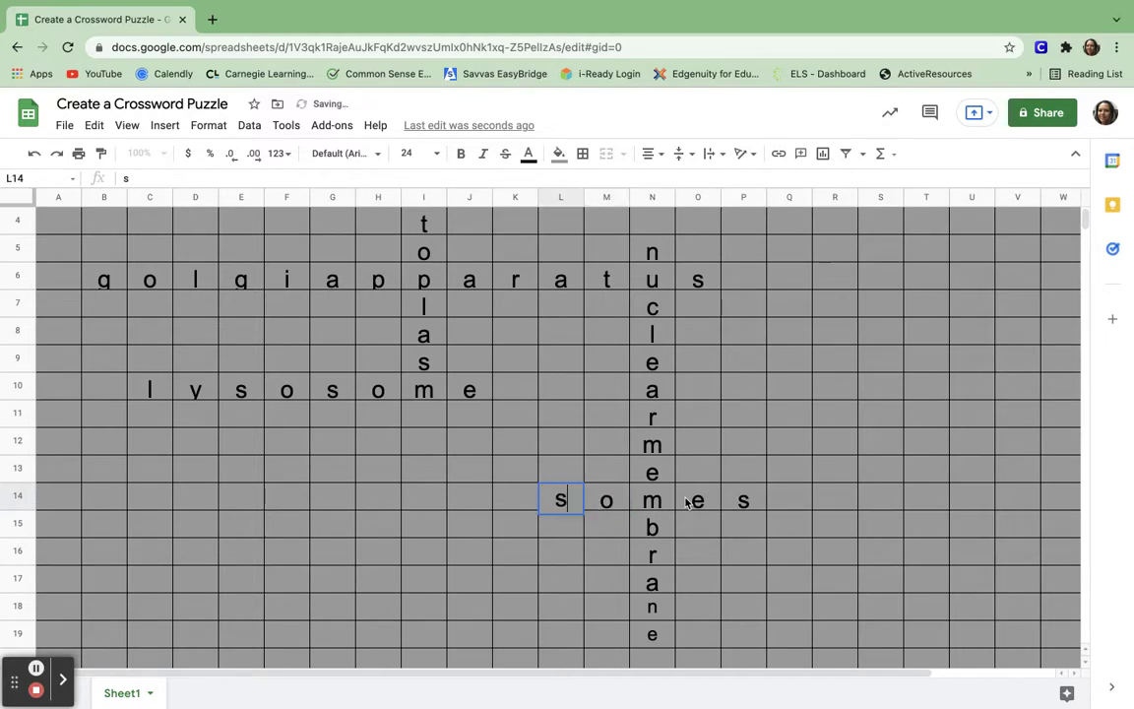
key(Left)
text(o)
- Complete the across word "ribosomes" in row 14 by entering b, i, r leftward in J14 to H14
key(Left)
text(b)
key(Left)
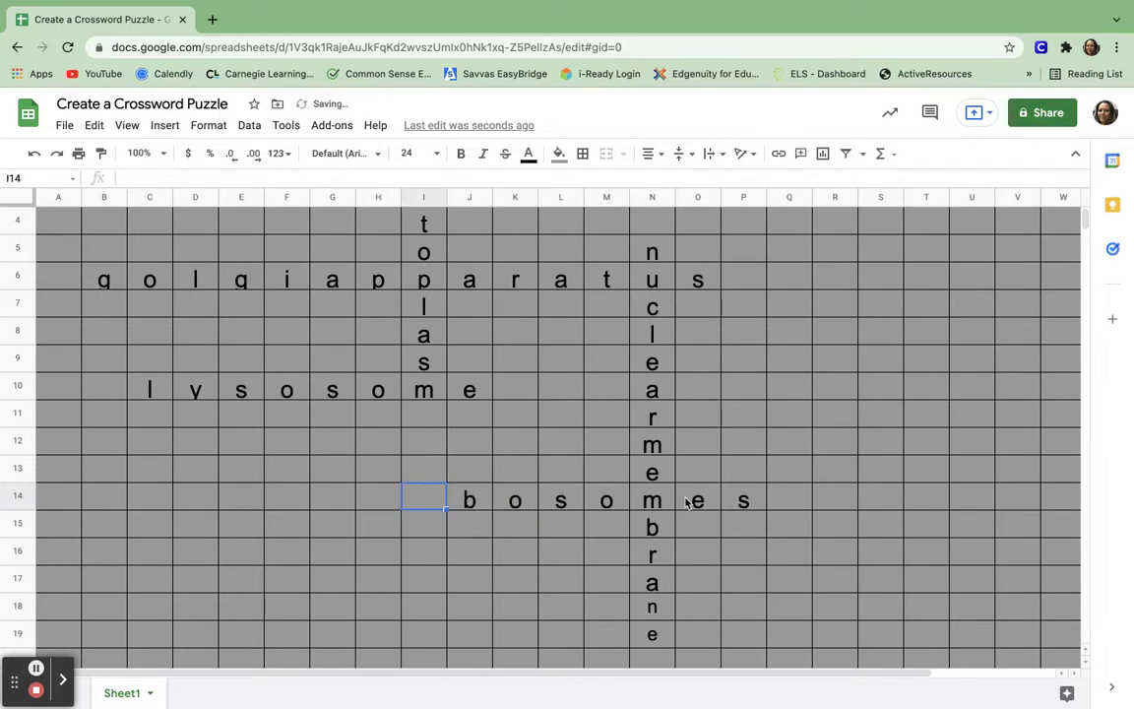
text(i)
key(Left)
text(r)
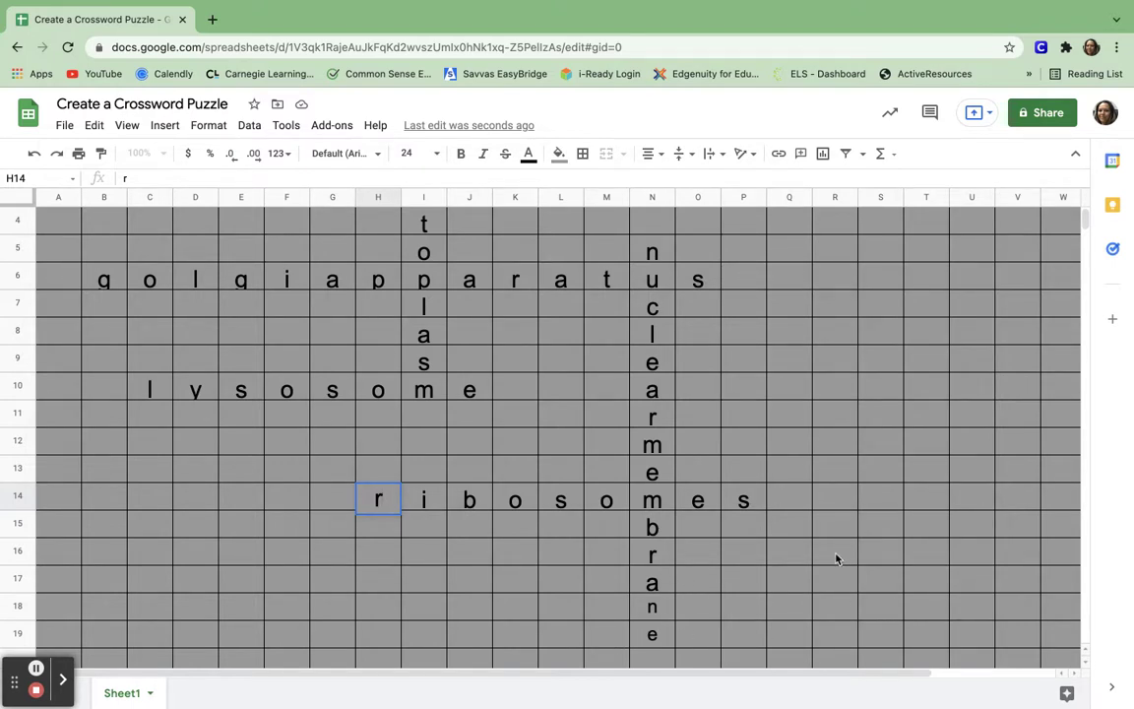
scroll(836, 558, up, 1)
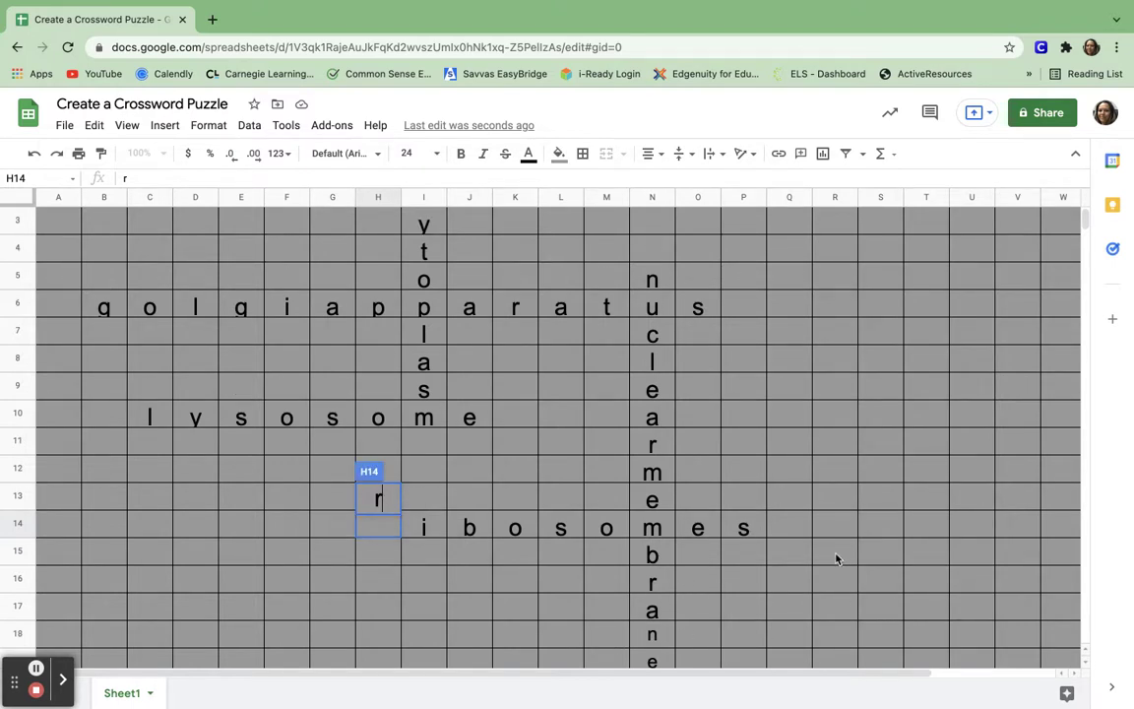
click(379, 527)
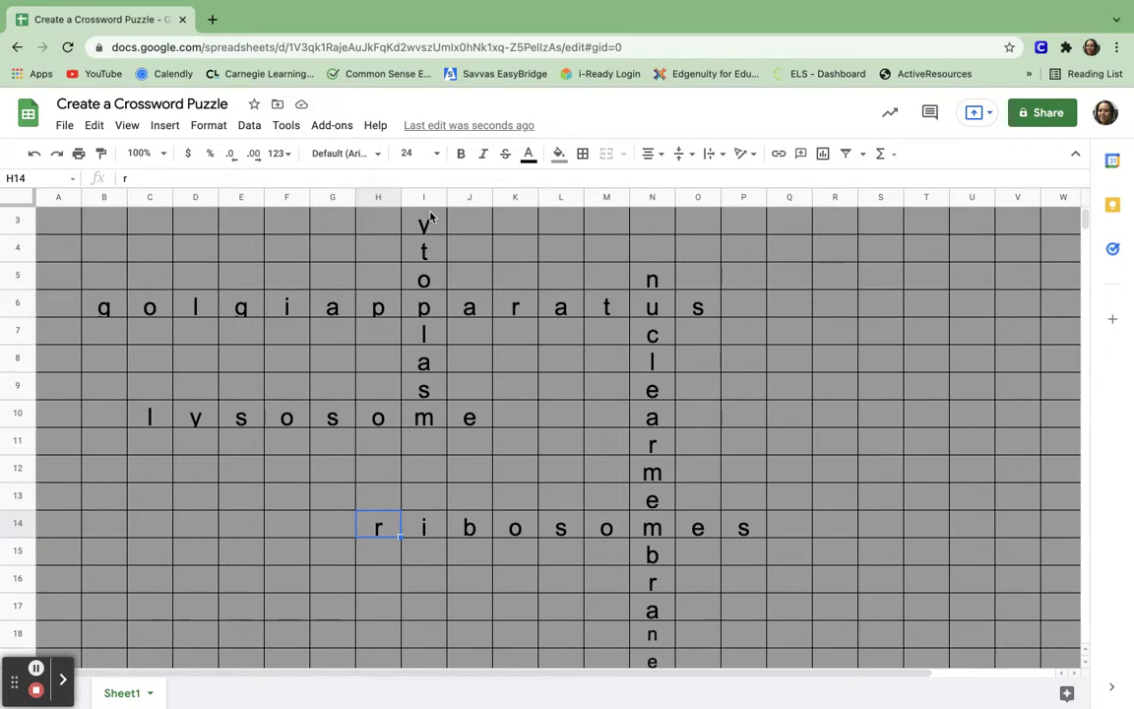
- Fill the "cytoplasm" cells I2:I10 with white
scroll(430, 218, up, 2)
click(429, 251)
drag(429, 251, 425, 471)
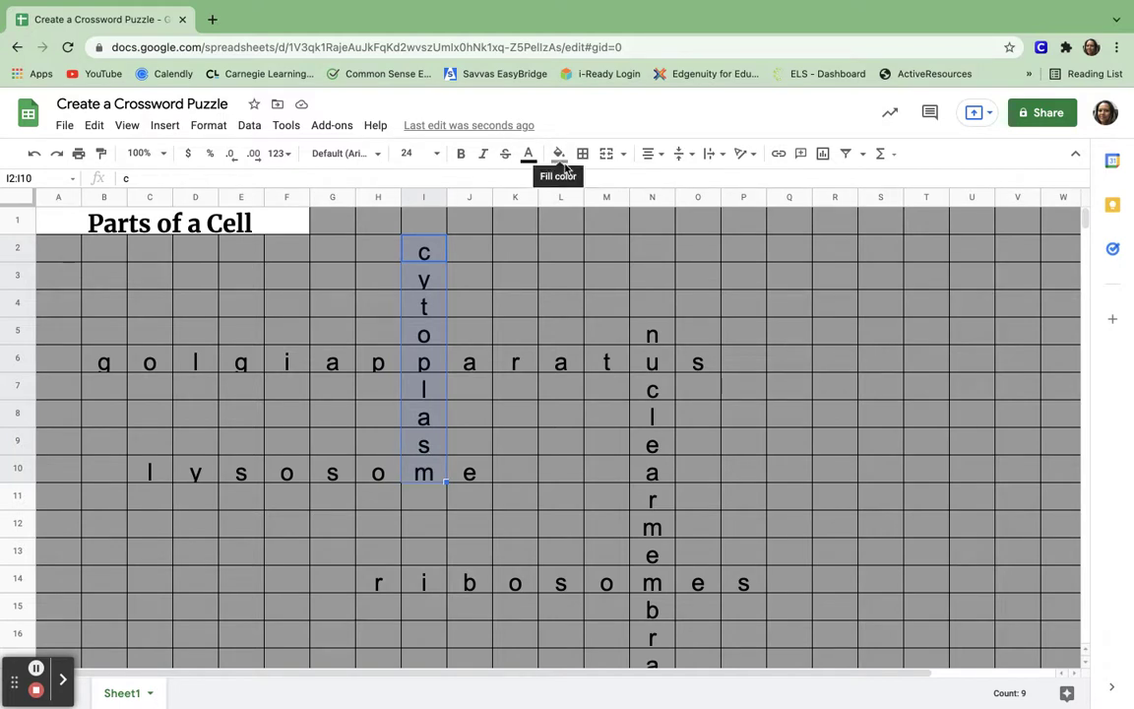
click(560, 156)
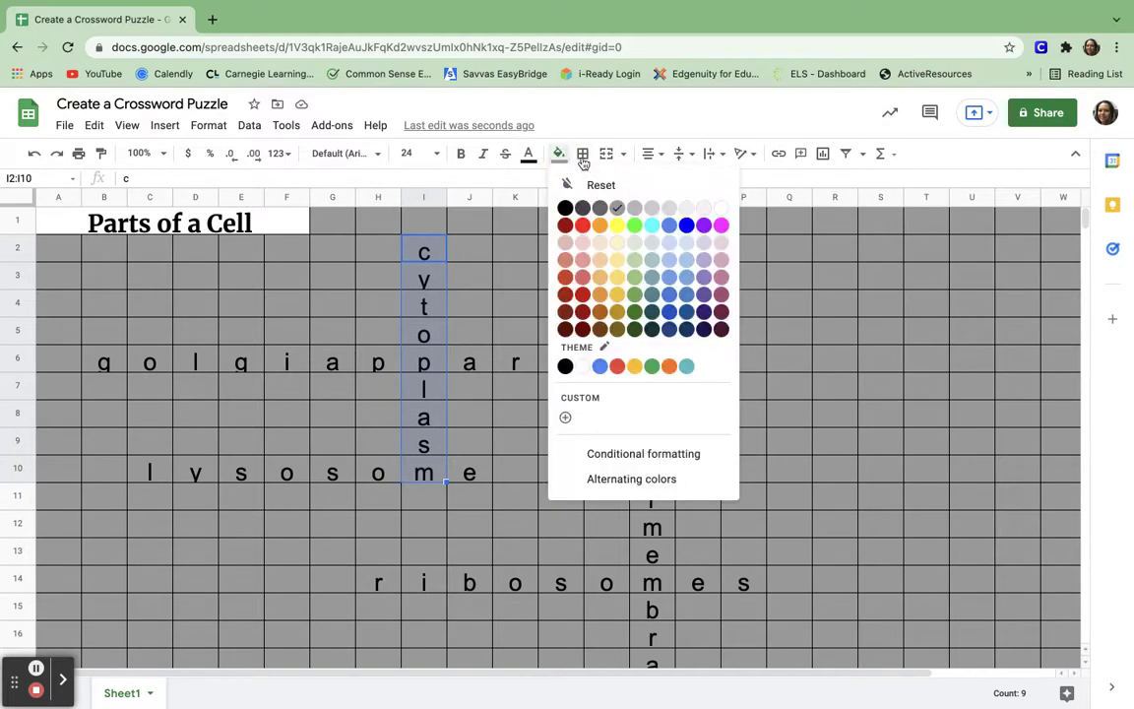
click(721, 208)
- Fill the "golgi apparatus" cells B6:O6 with white
click(101, 362)
drag(102, 363, 693, 360)
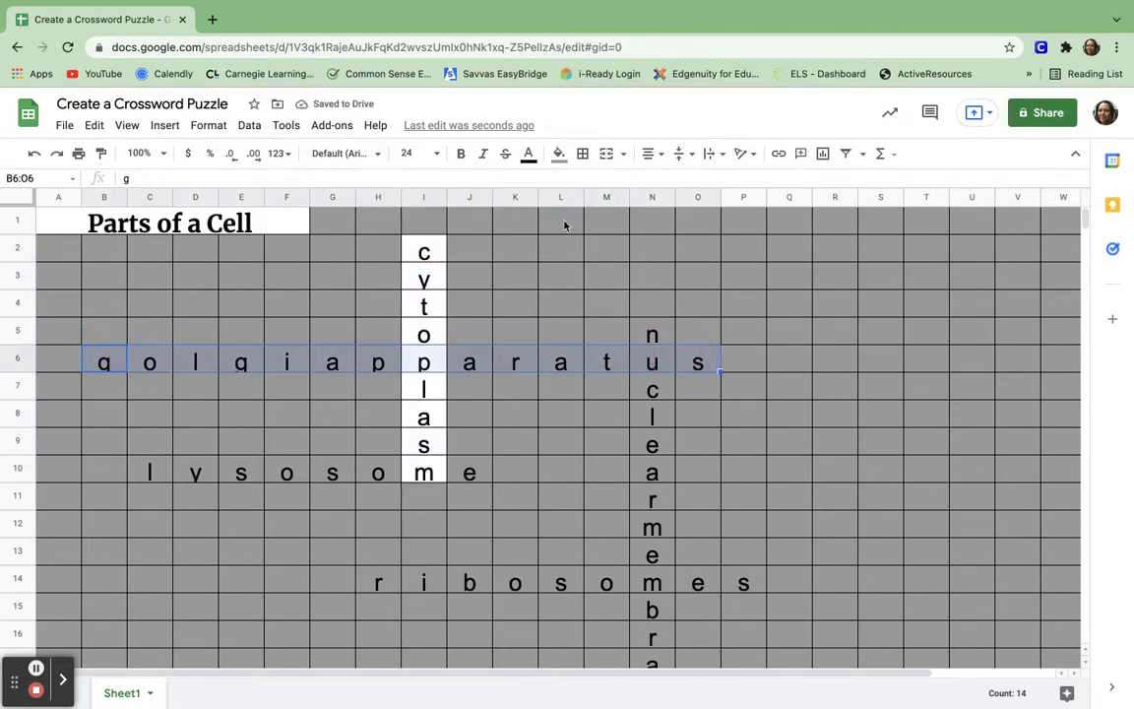
click(560, 154)
click(724, 209)
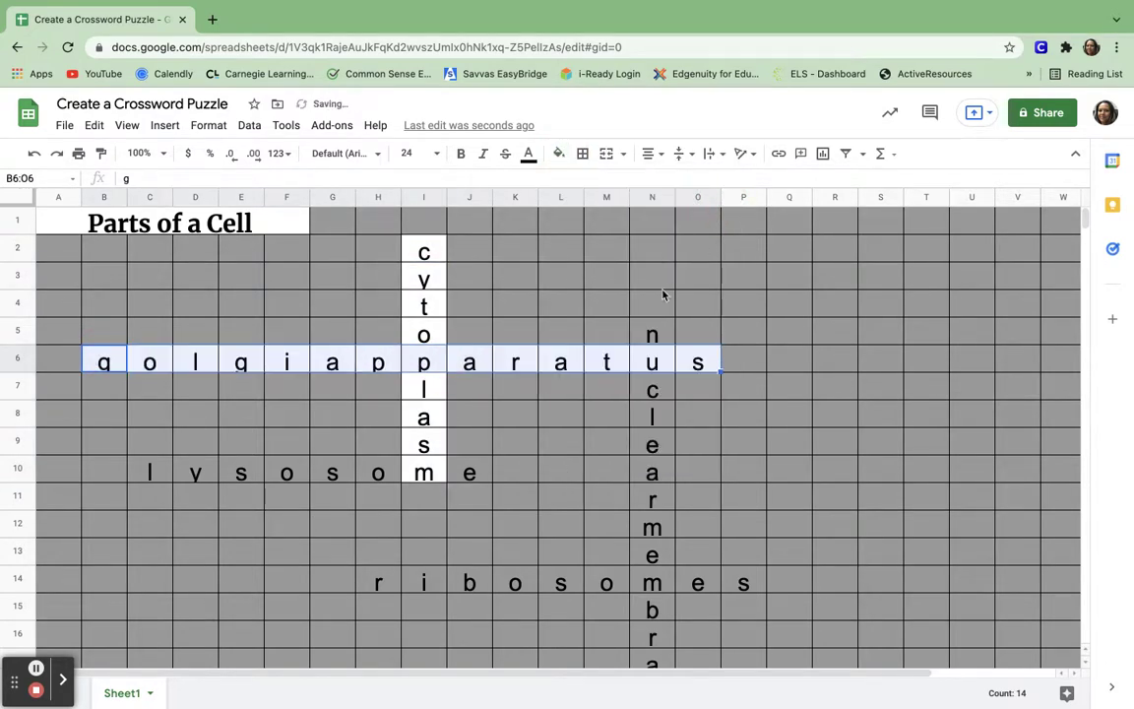
click(558, 152)
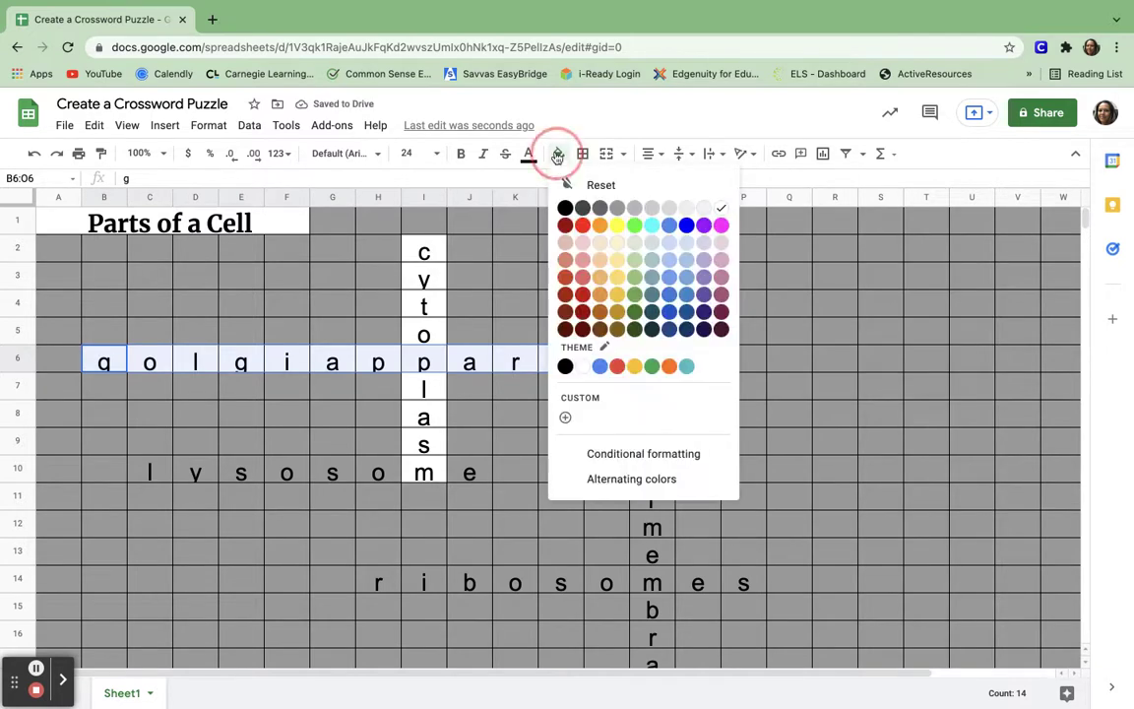
click(721, 209)
- Fill the down-word "nuclear membrane" cells N5:N19 with white
drag(651, 335, 661, 585)
drag(661, 658, 657, 525)
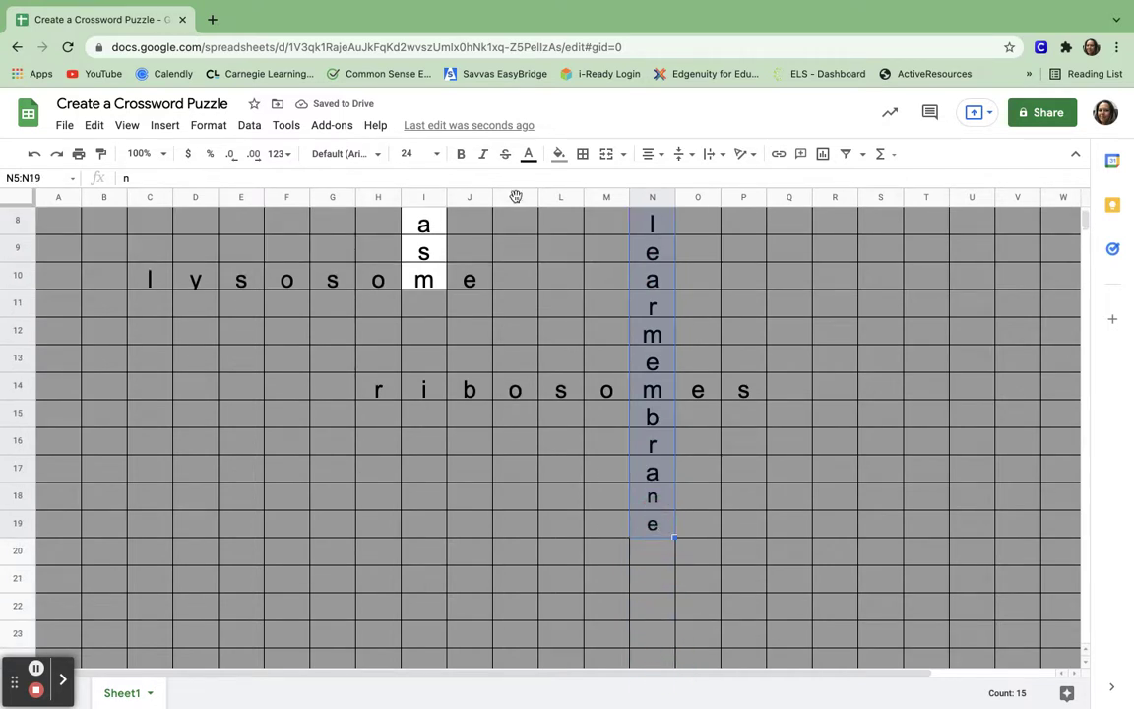
click(559, 156)
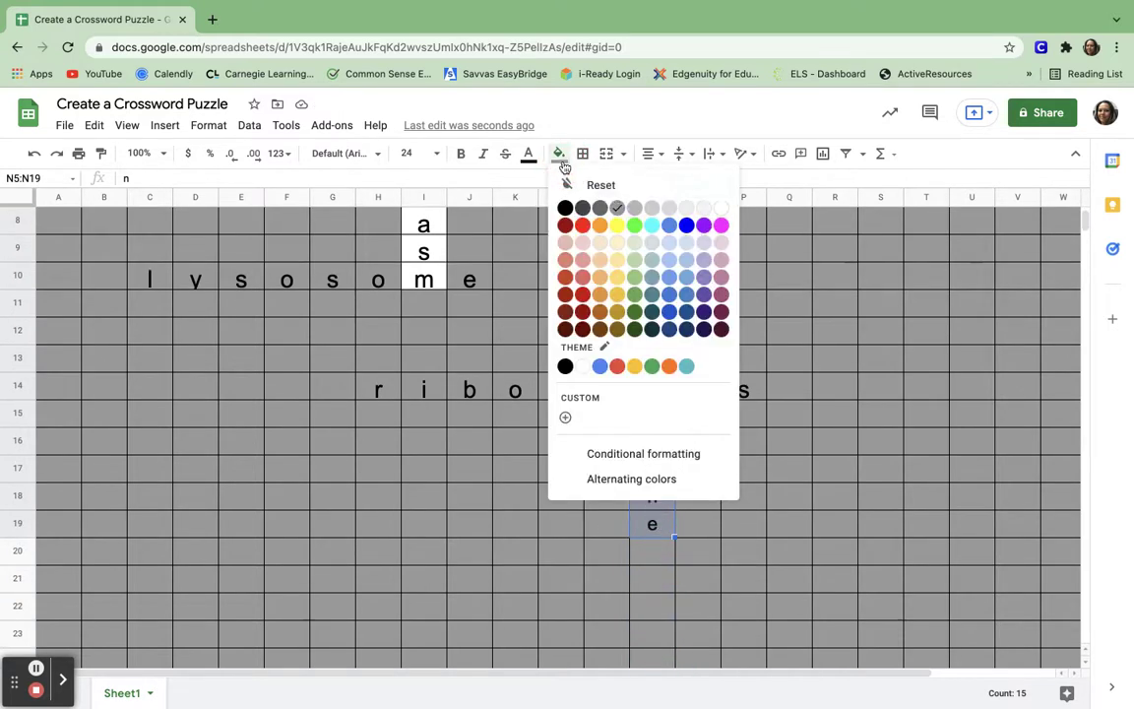
click(721, 210)
- Fill the "lysosome" cells C10:J10 with white
drag(141, 280, 475, 285)
click(558, 155)
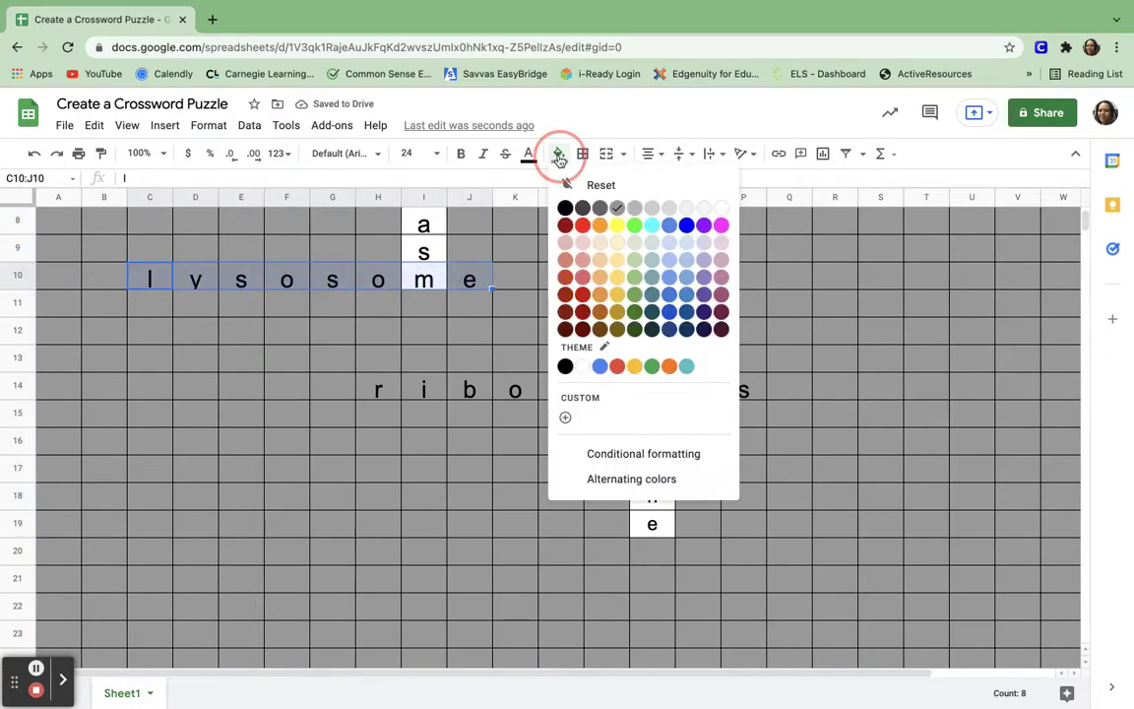
click(722, 211)
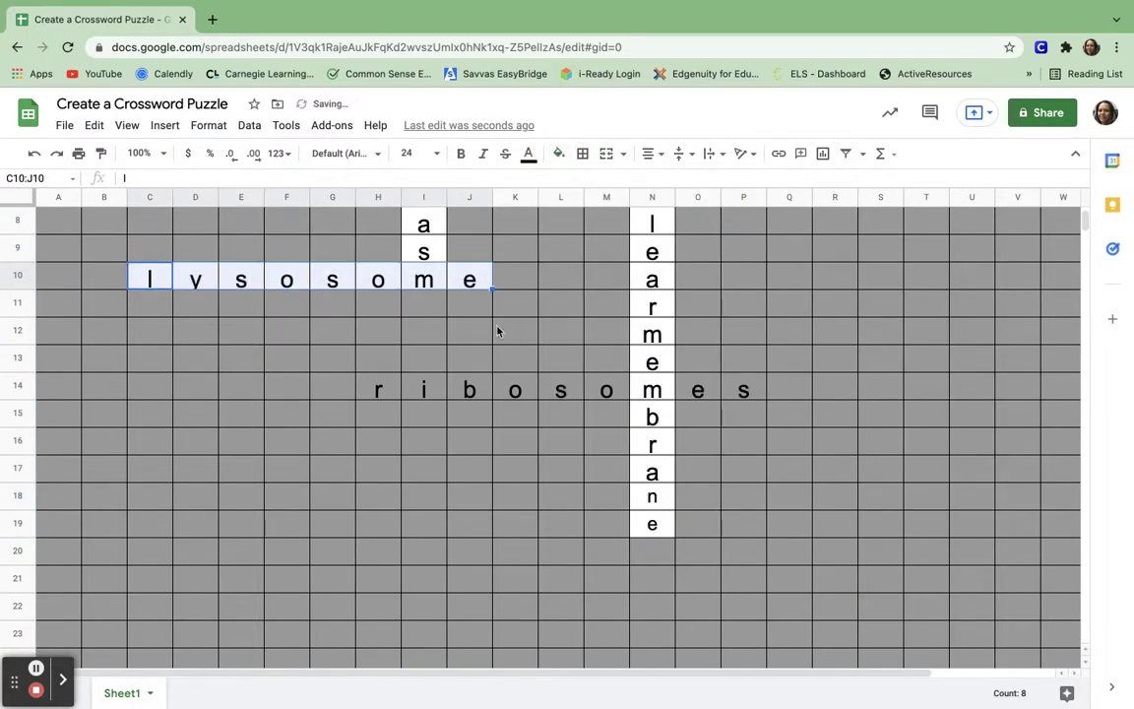
- Fill the "ribosomes" cells H14:P14 with white
drag(360, 390, 760, 391)
click(558, 154)
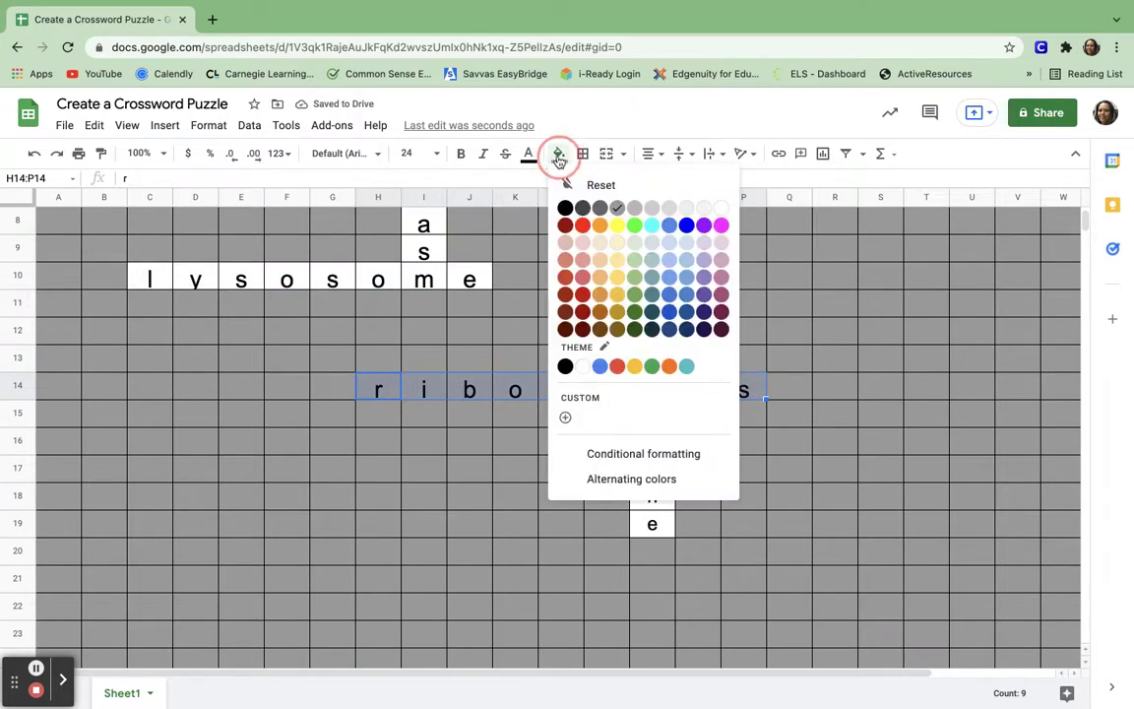
click(722, 210)
scroll(785, 314, up, 3)
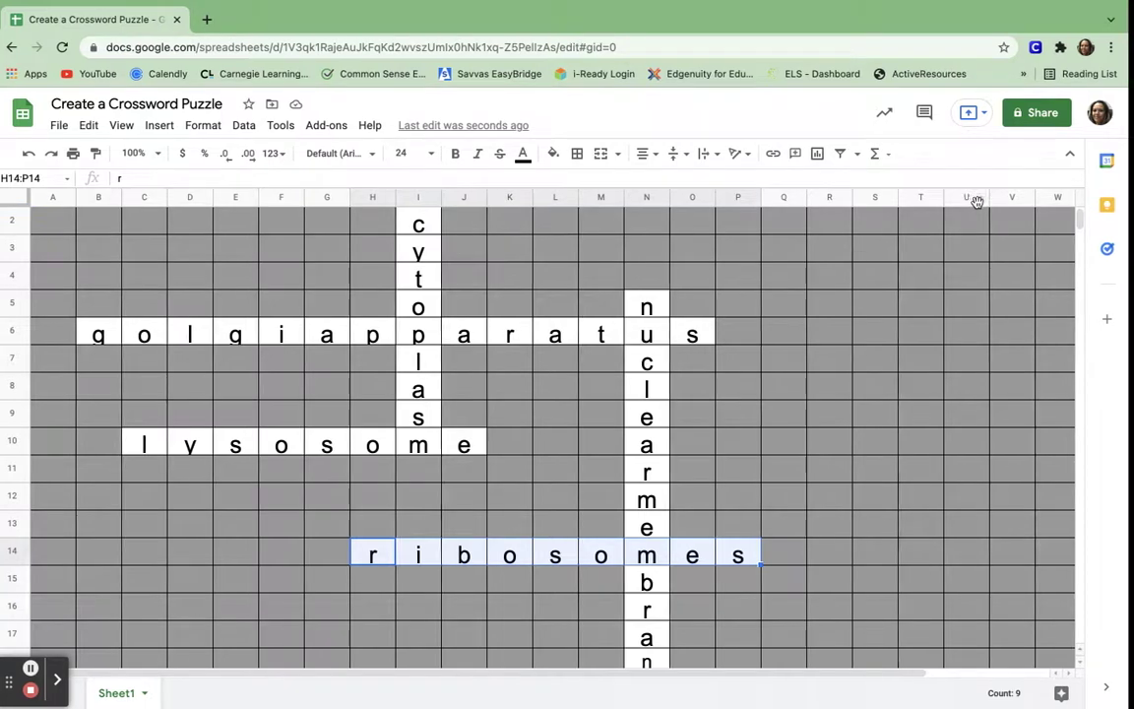
drag(839, 675, 1041, 200)
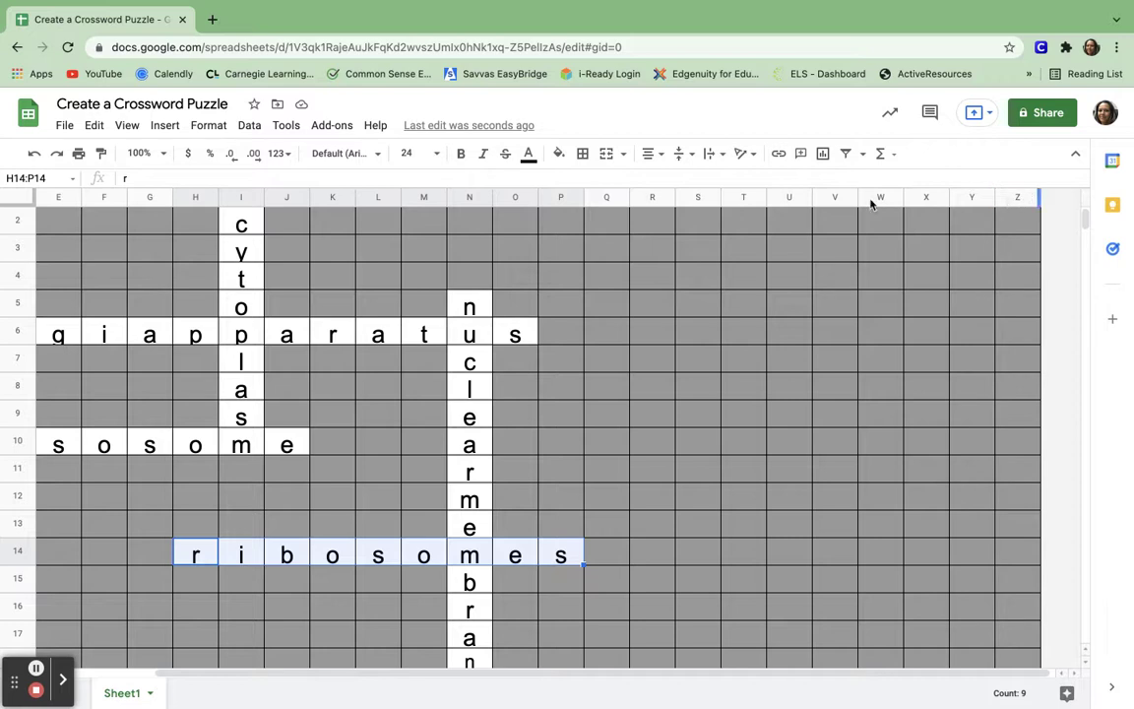
scroll(701, 262, left, 3)
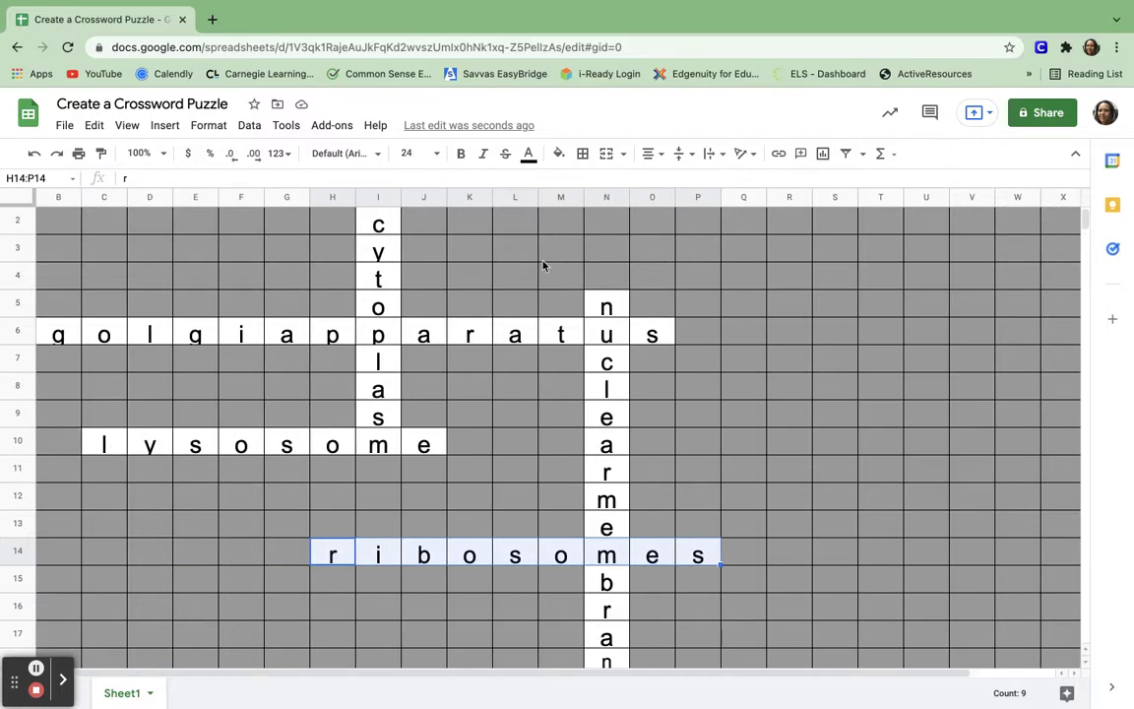
- Rename the sheet Sheet1 as "Answer Key"
click(151, 694)
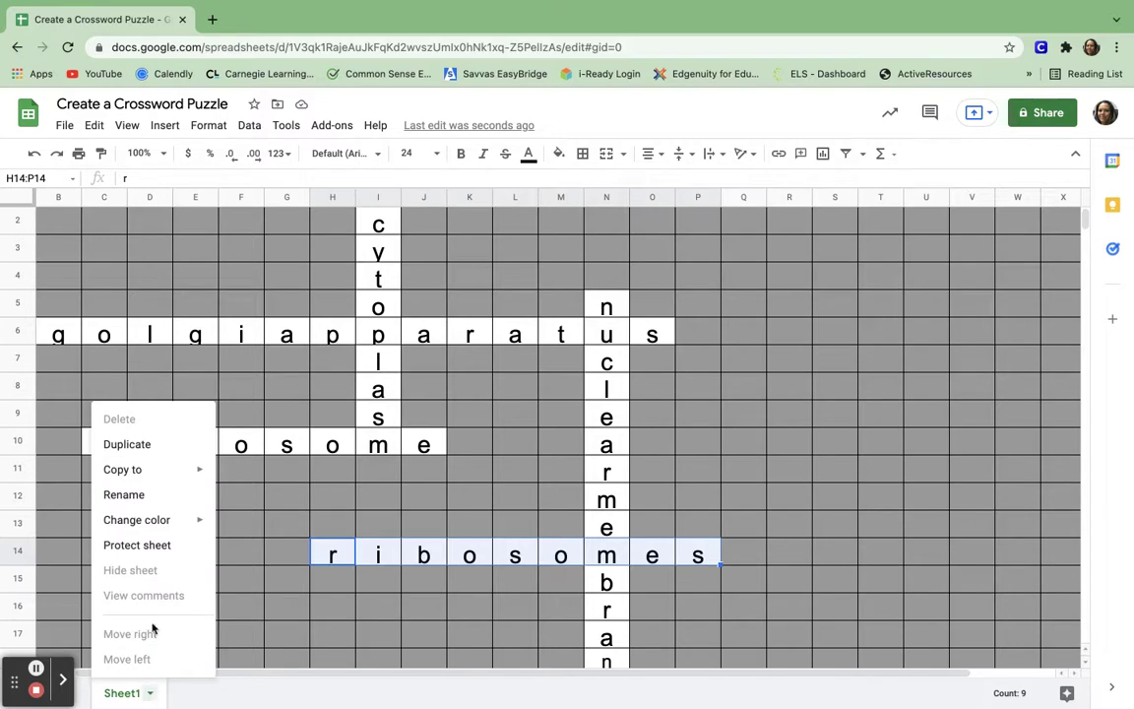
click(140, 496)
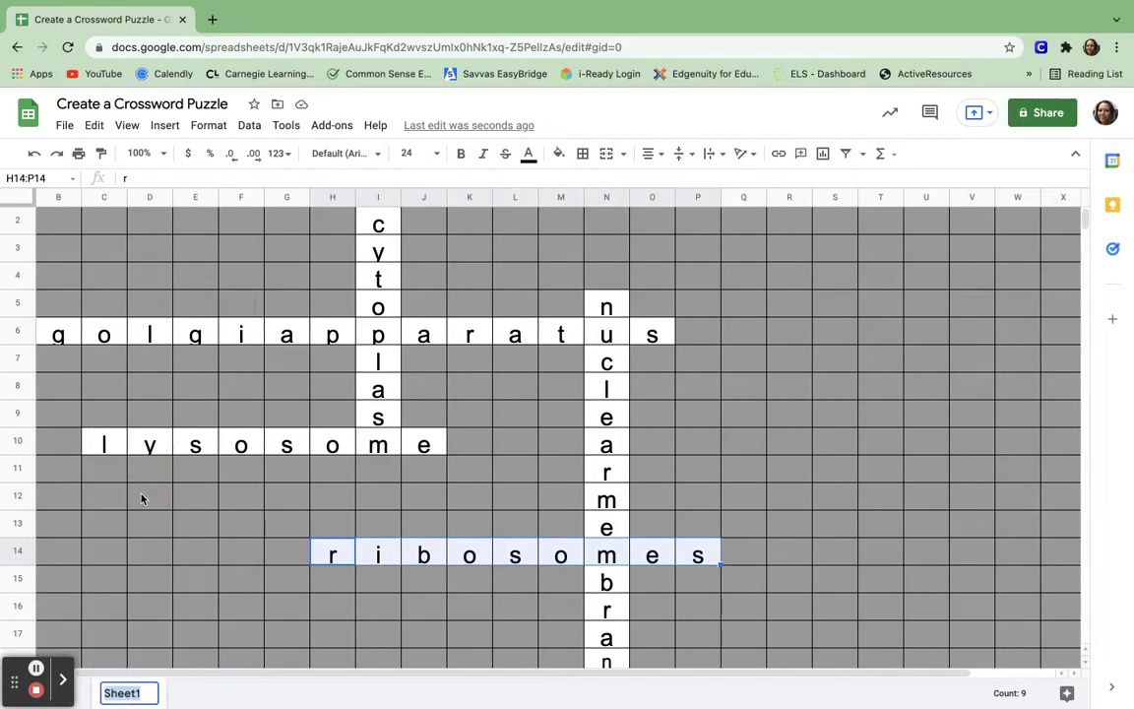
key(BackSpace)
text(Ans)
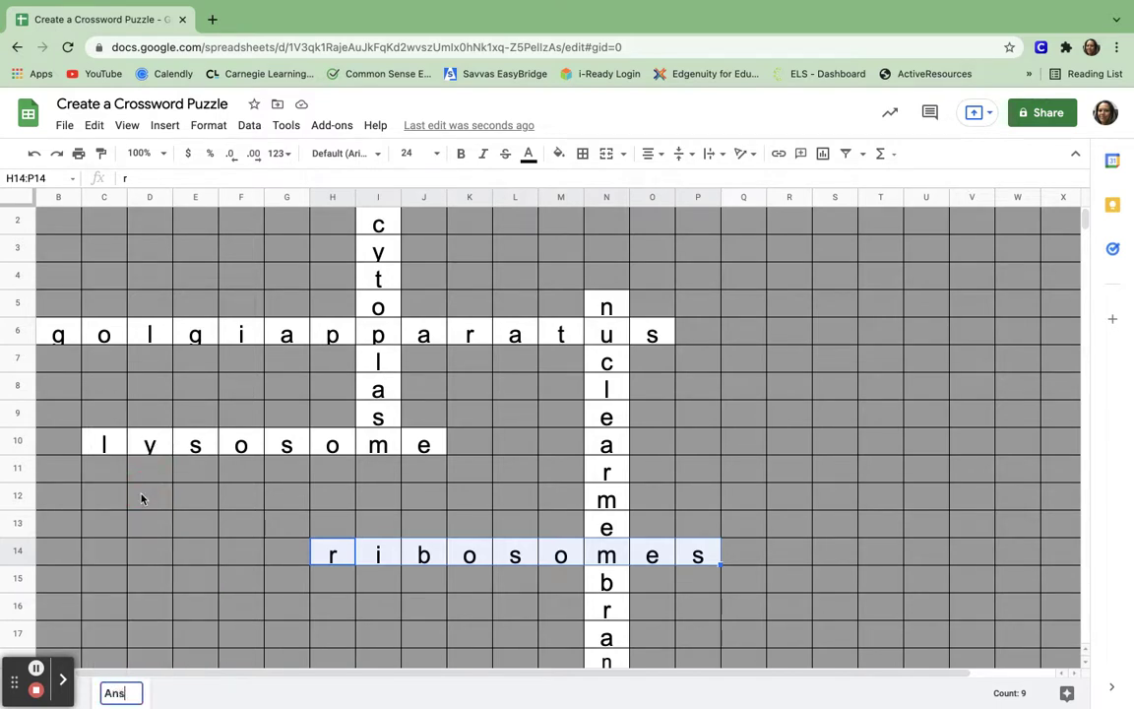
text(wer Key)
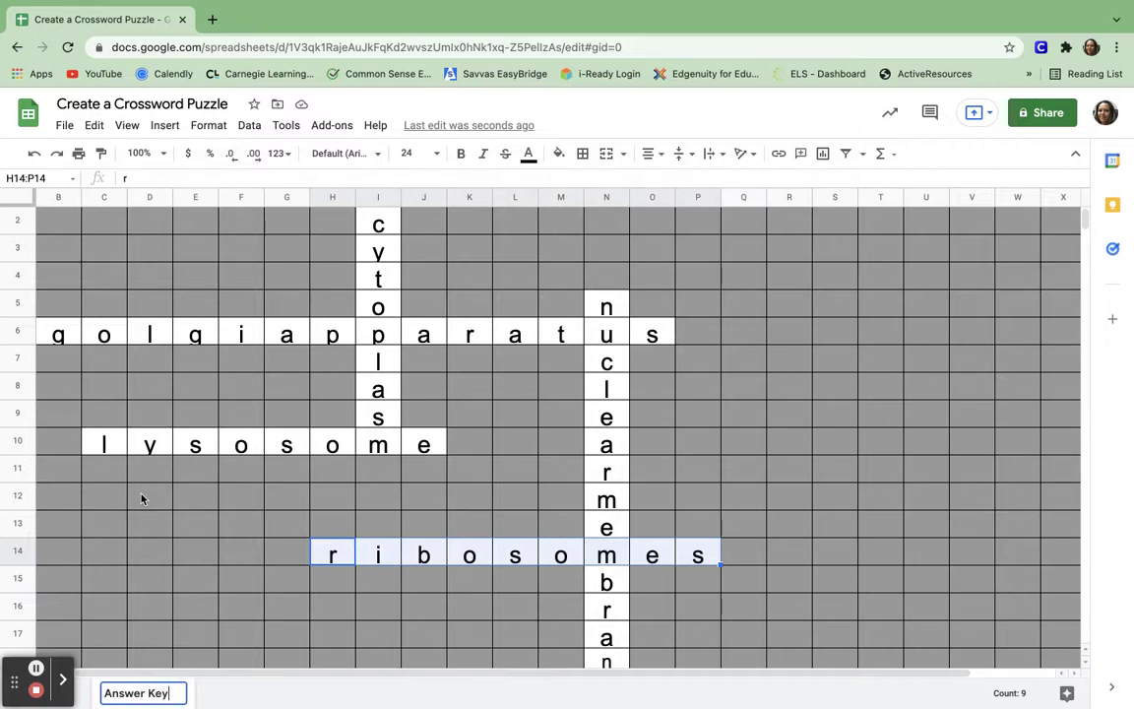
click(330, 692)
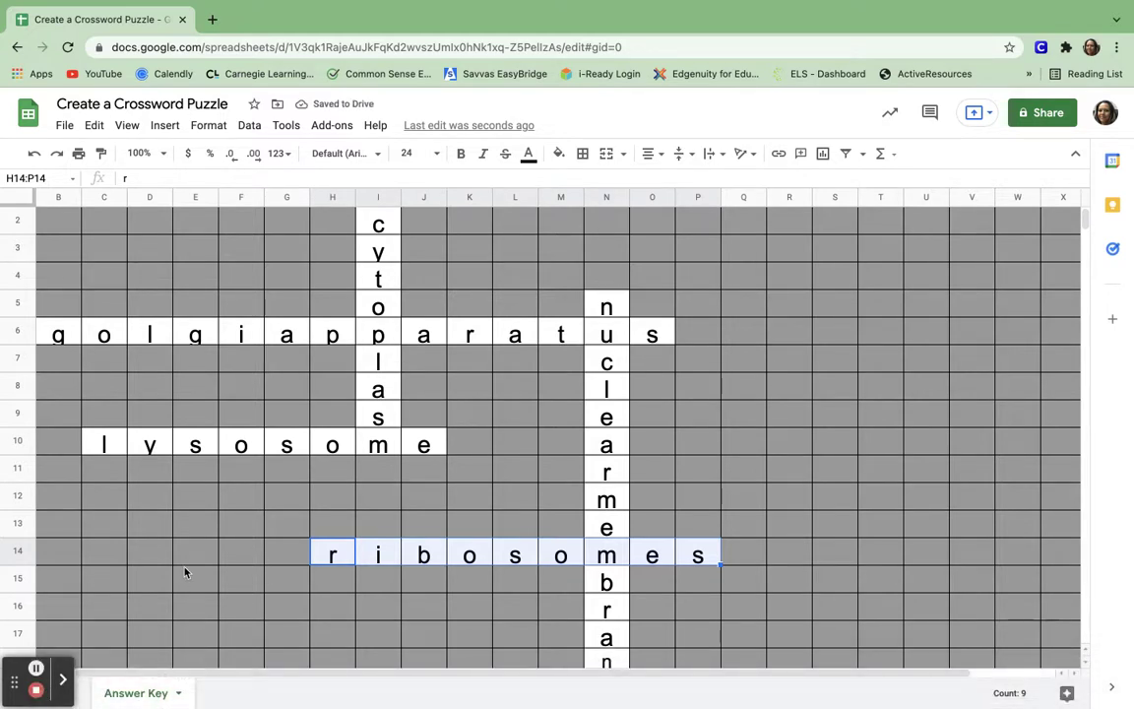
- Duplicate the Answer Key sheet within the same spreadsheet
click(179, 694)
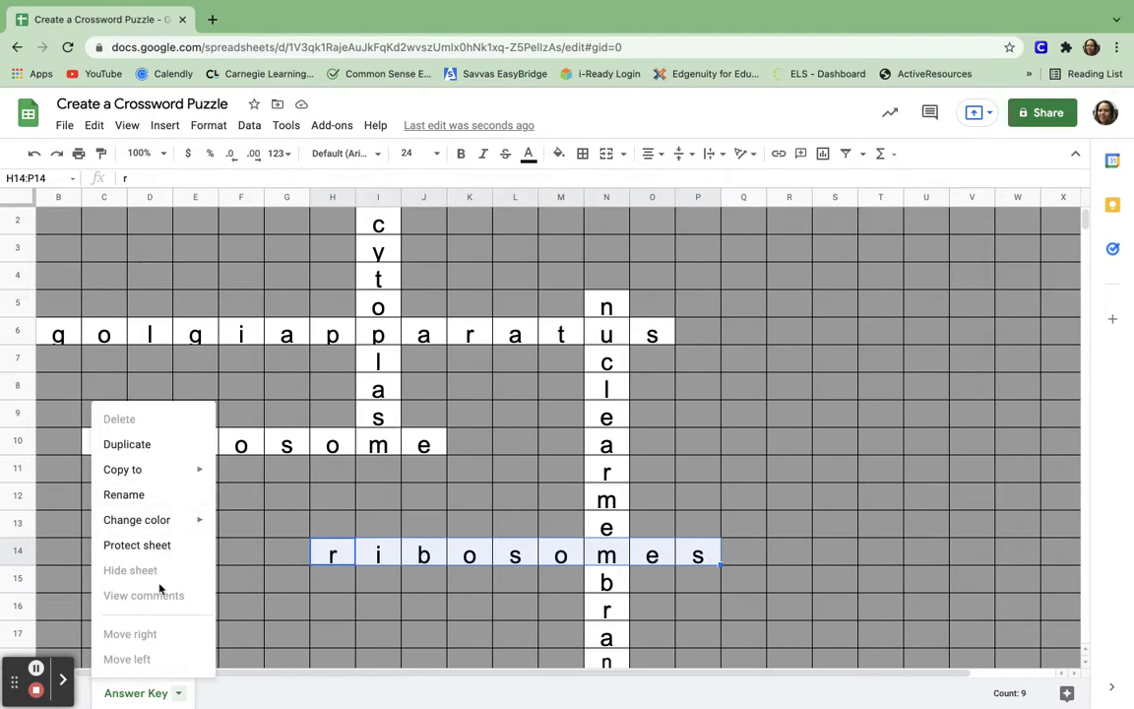
click(148, 445)
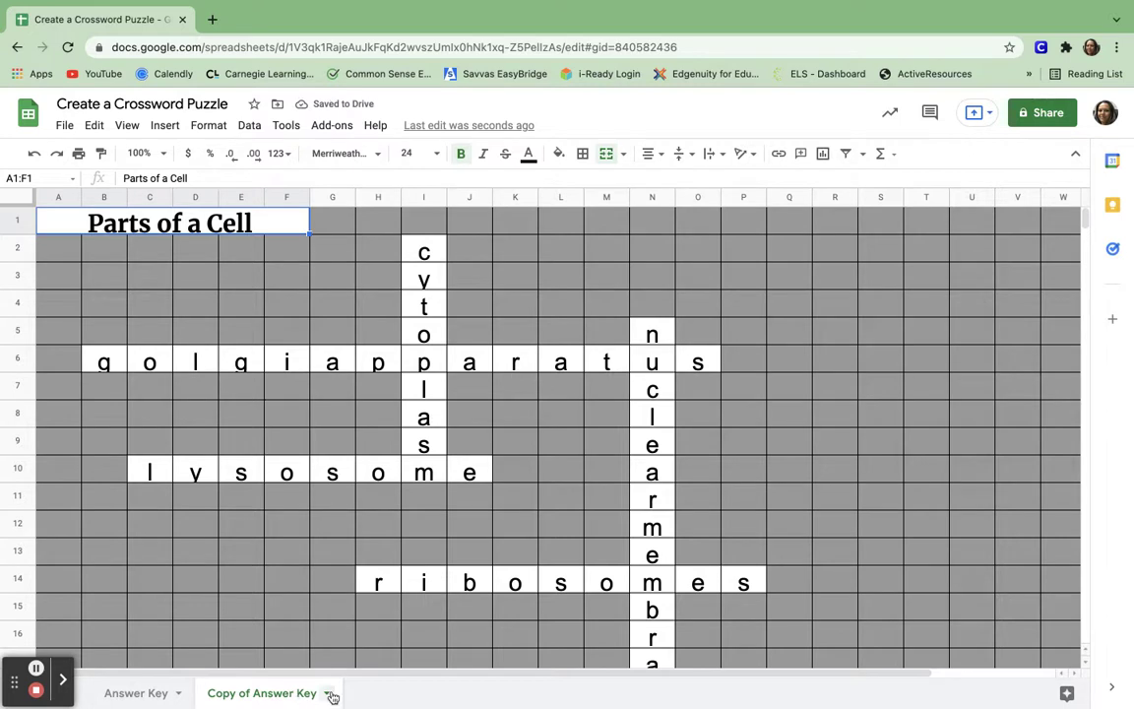
click(327, 693)
click(252, 450)
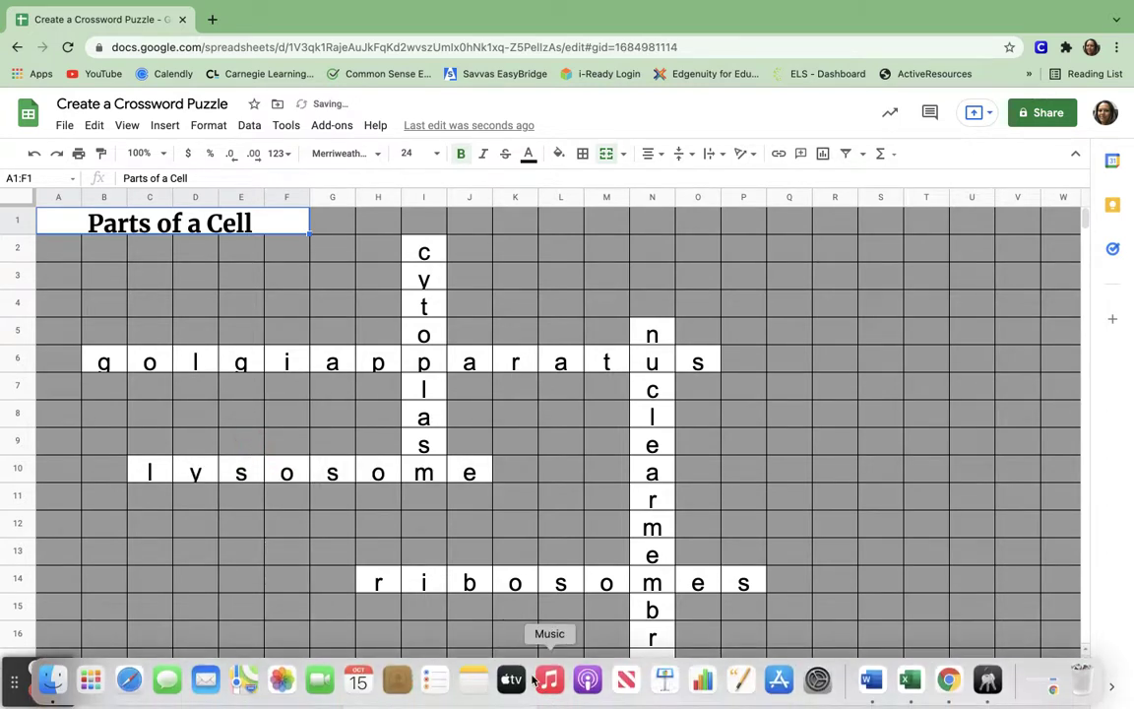
click(31, 155)
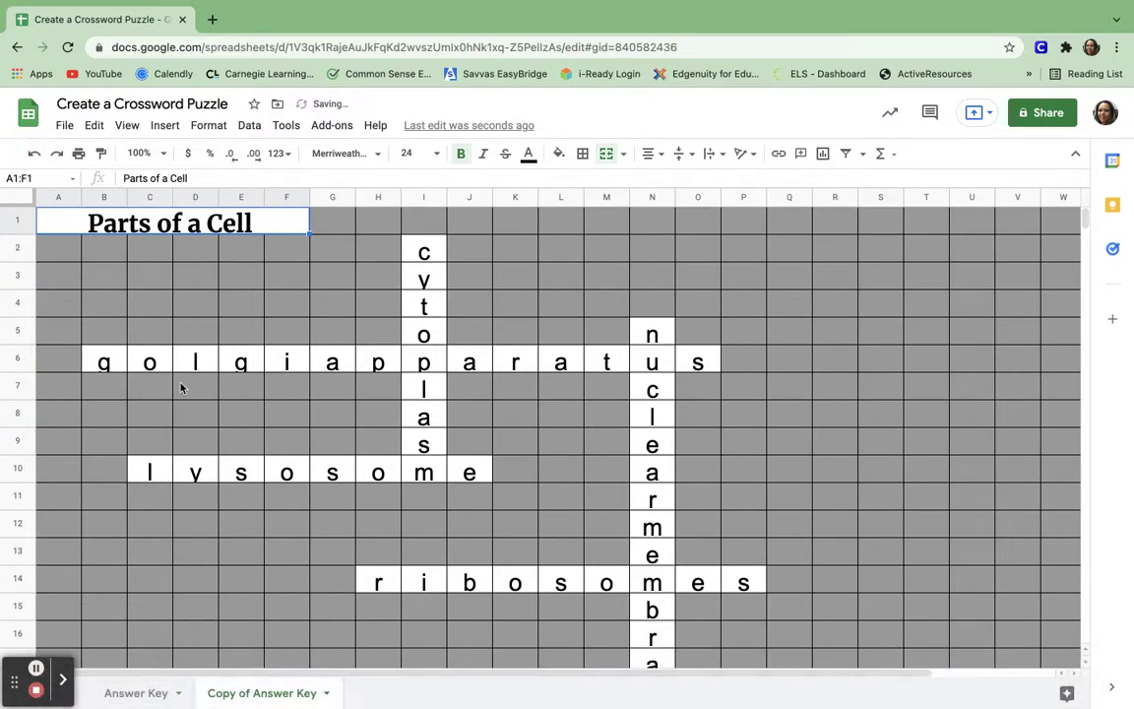
- Rename the duplicated sheet as "Part of a Cell" and move it ahead of the Answer Key sheet
click(328, 694)
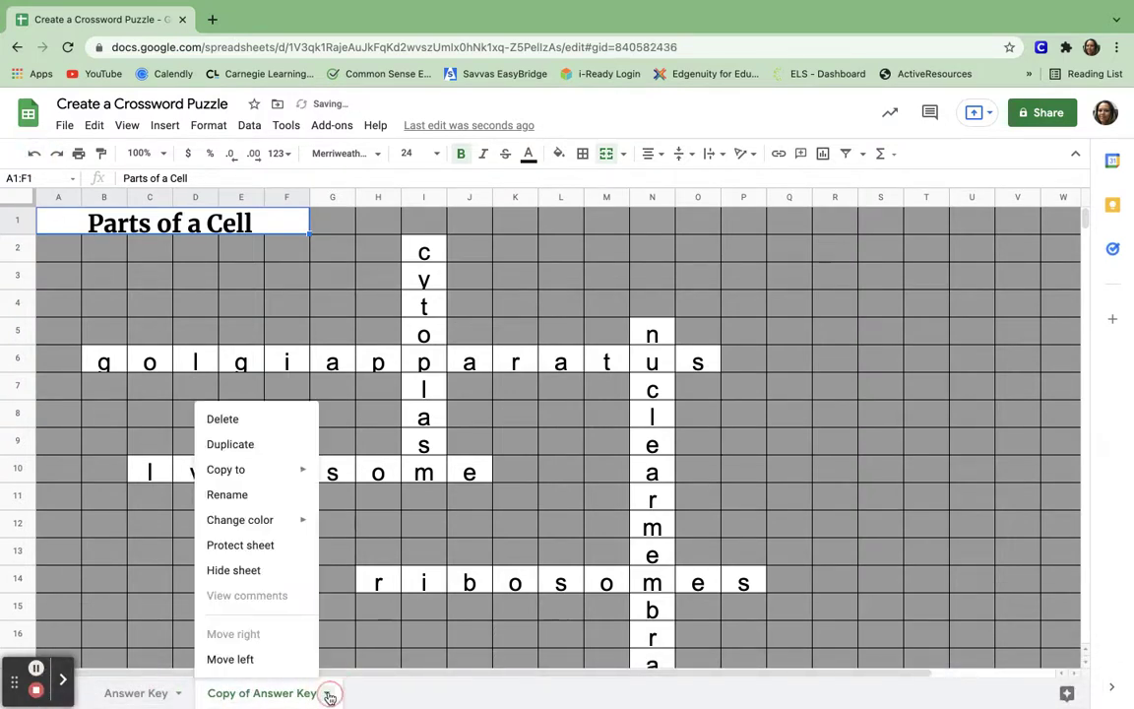
click(251, 500)
key(BackSpace)
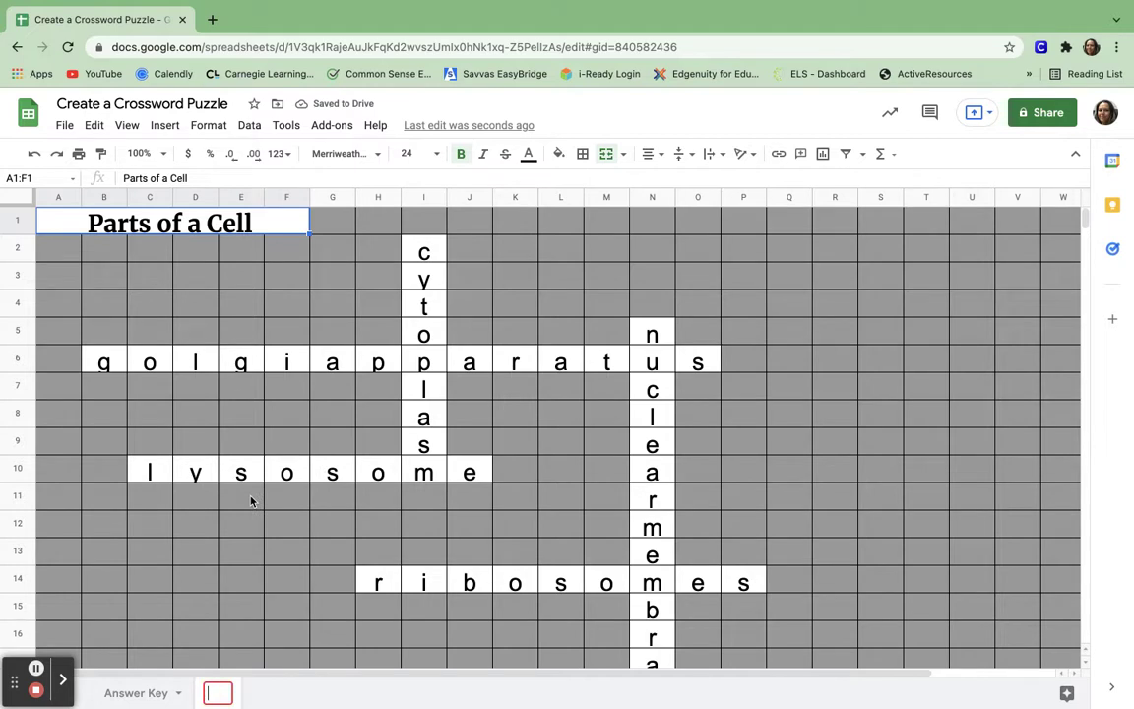
text(Part of )
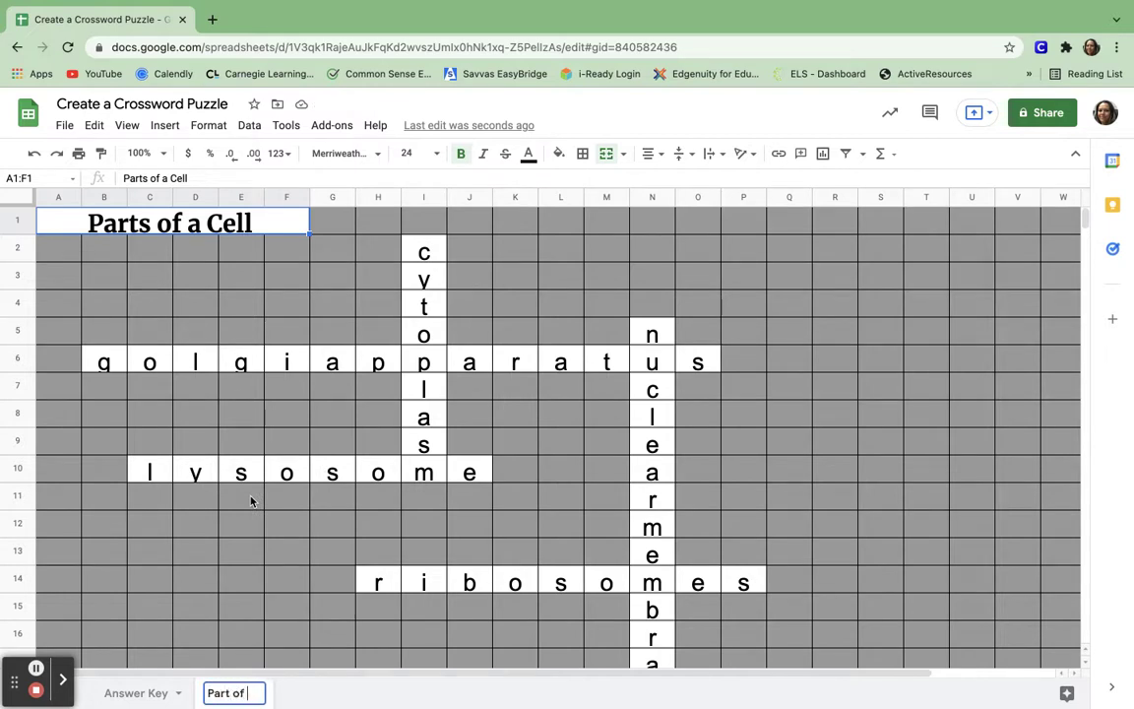
text(a Cell)
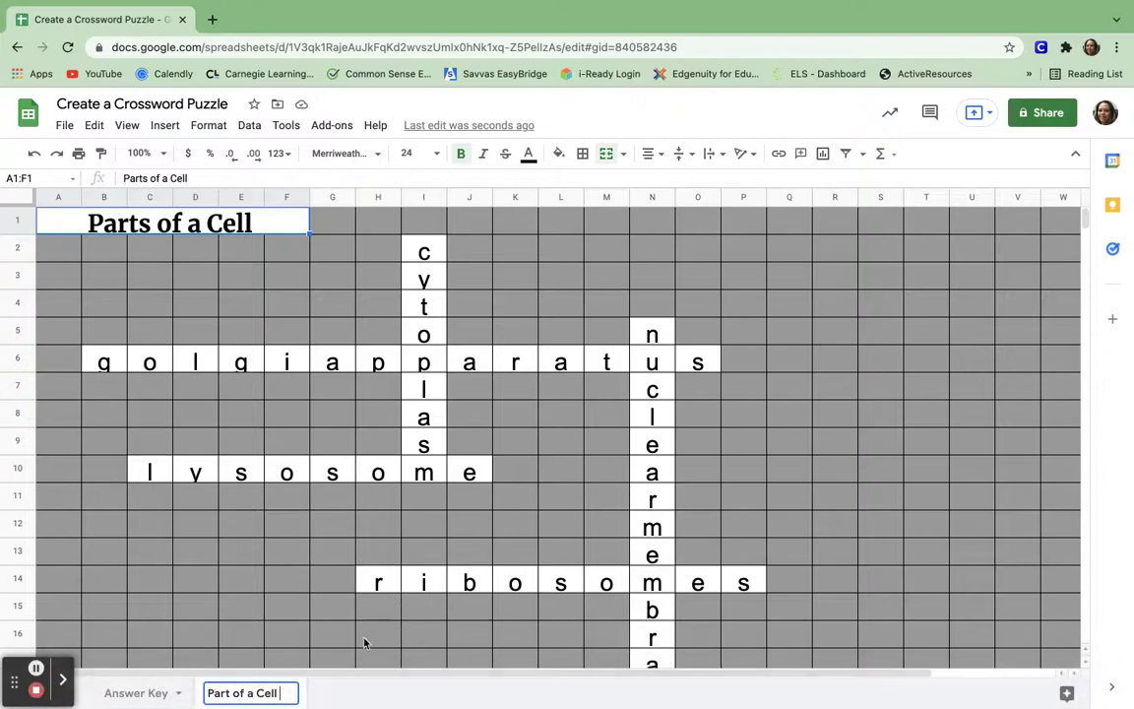
key(Return)
drag(241, 689, 114, 686)
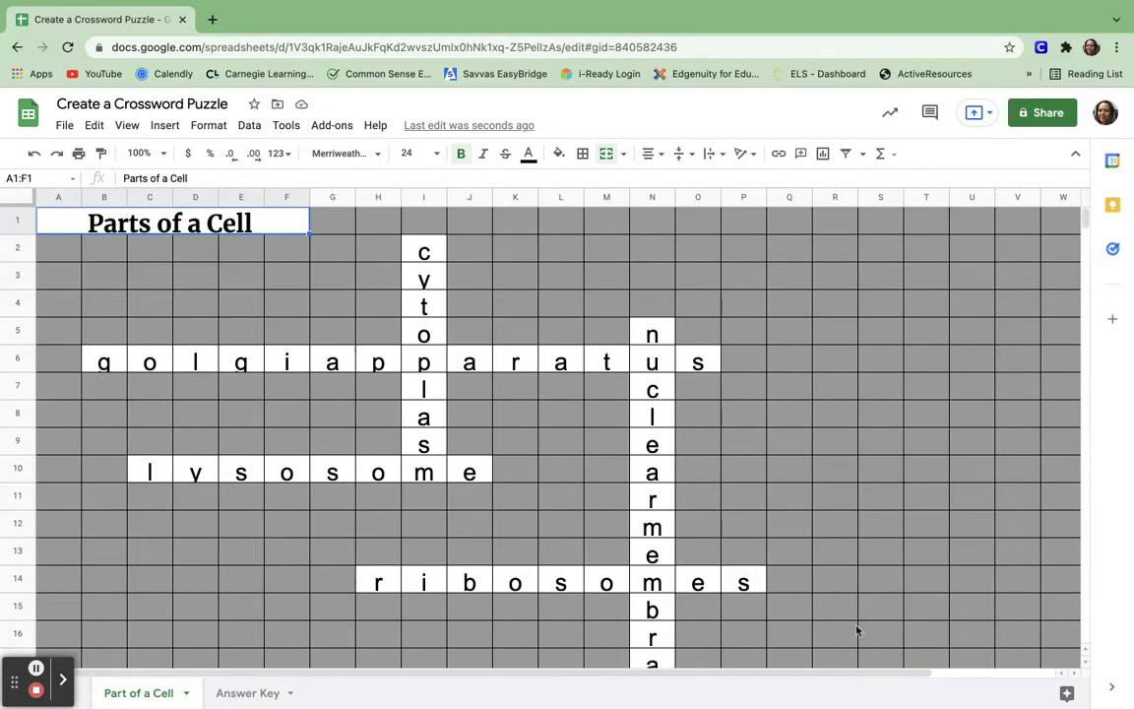
- Delete columns U through Z from the Part of a Cell sheet
drag(842, 672, 974, 671)
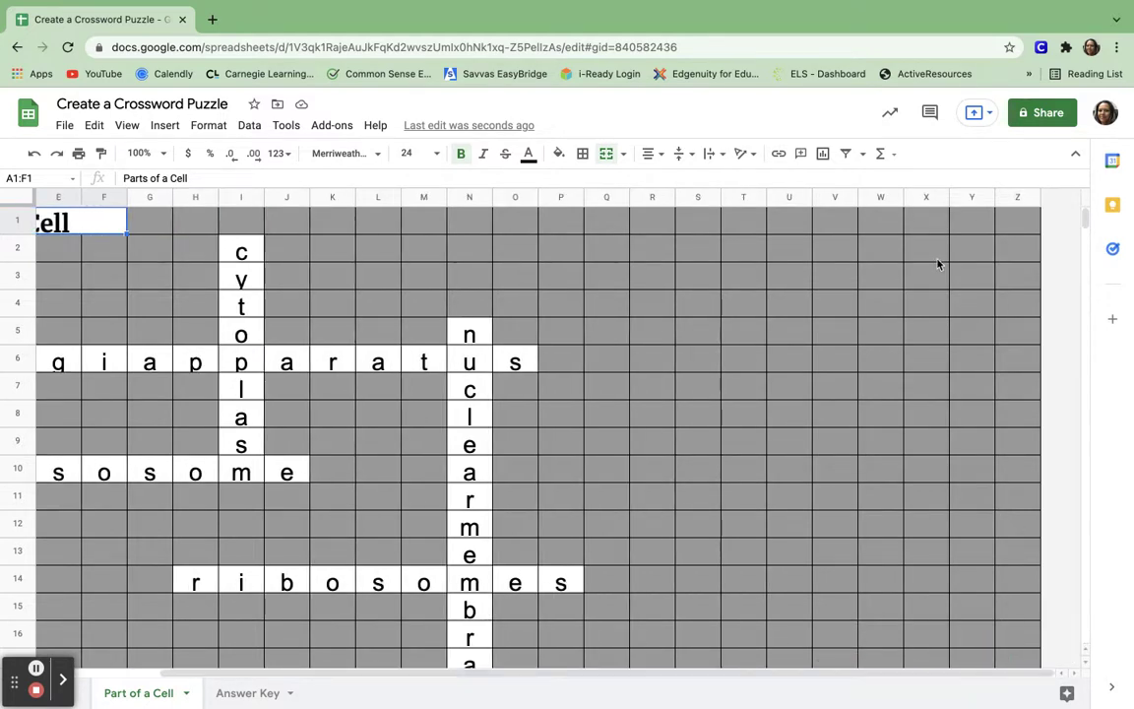
drag(1019, 197, 805, 197)
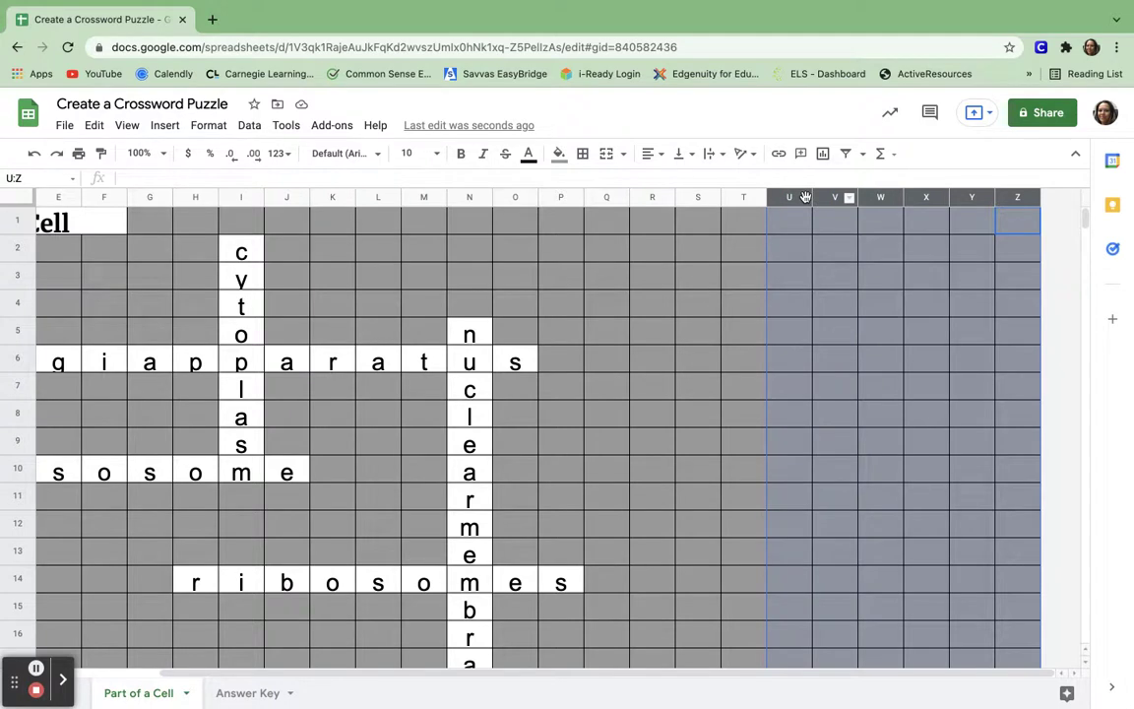
right_click(805, 197)
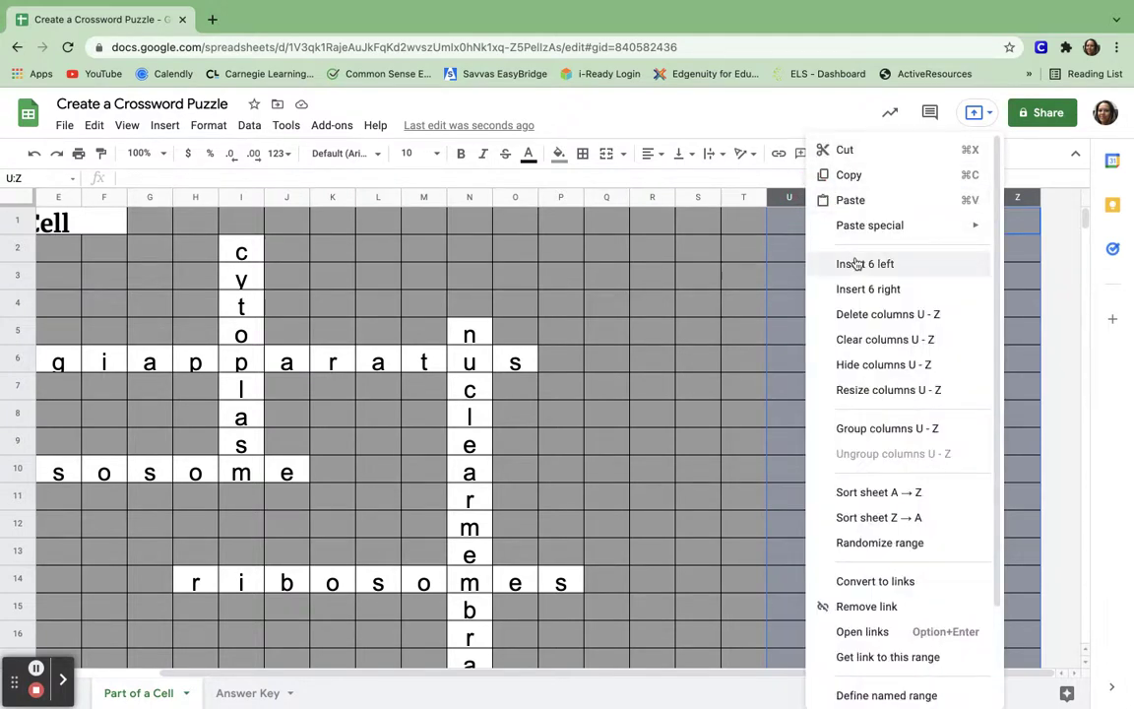
click(887, 316)
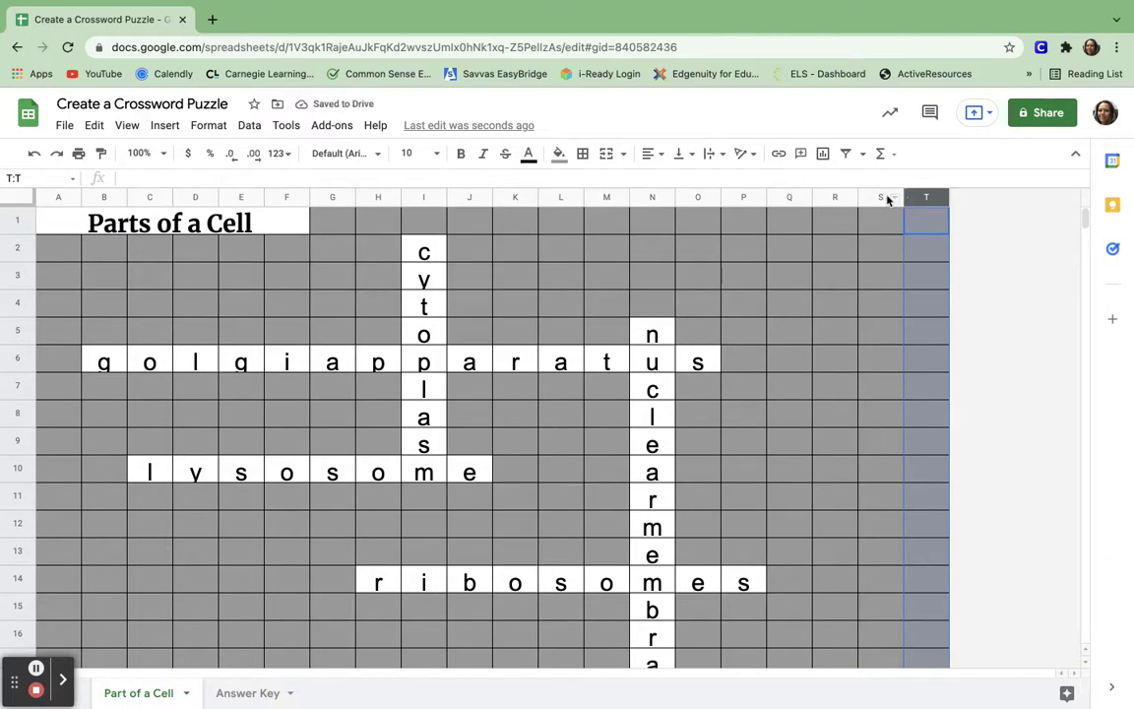
- Align columns S and T left horizontally and middle vertically
drag(873, 197, 916, 195)
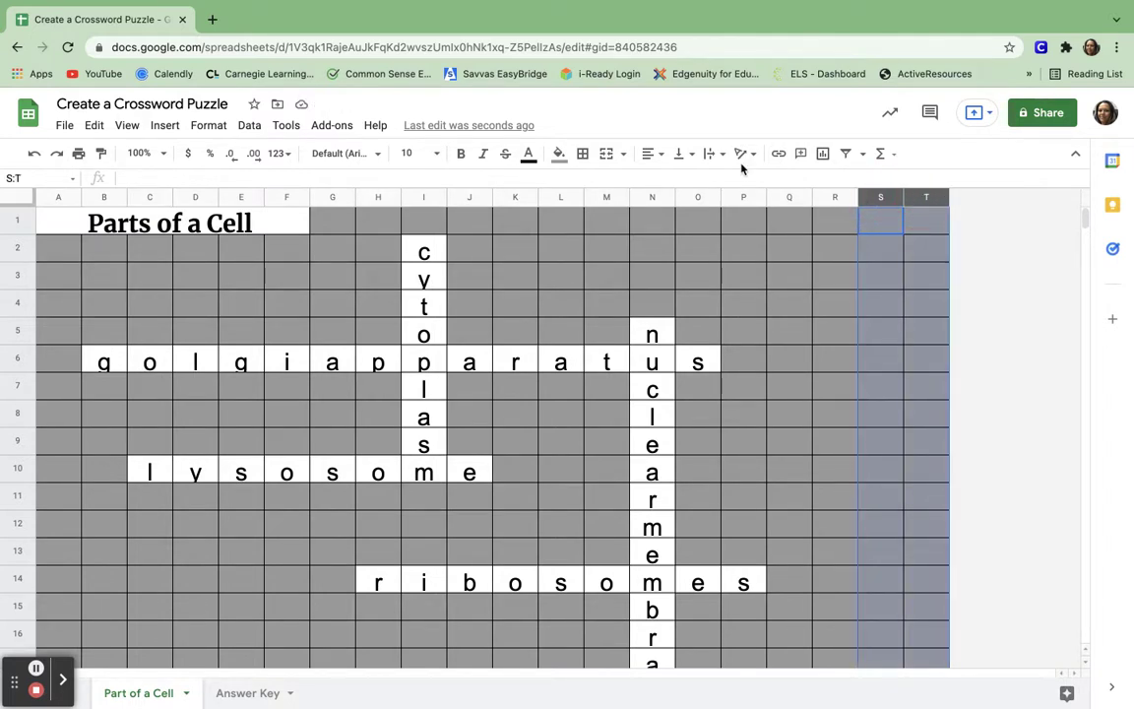
click(663, 154)
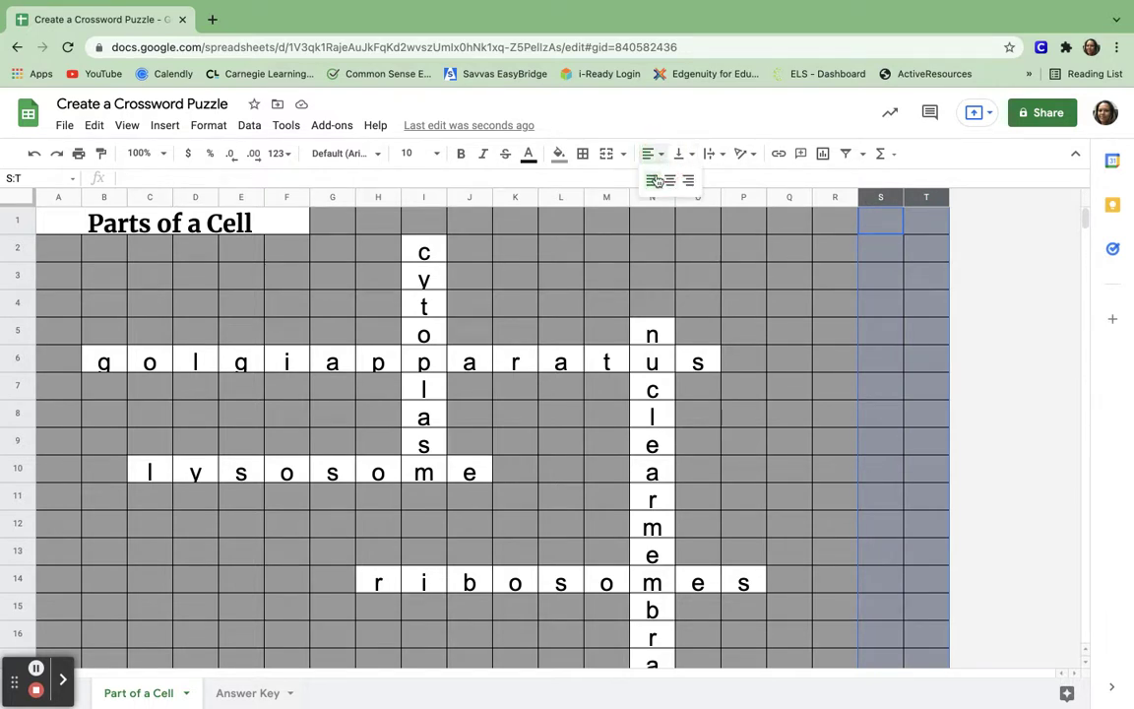
click(656, 180)
click(684, 155)
click(700, 182)
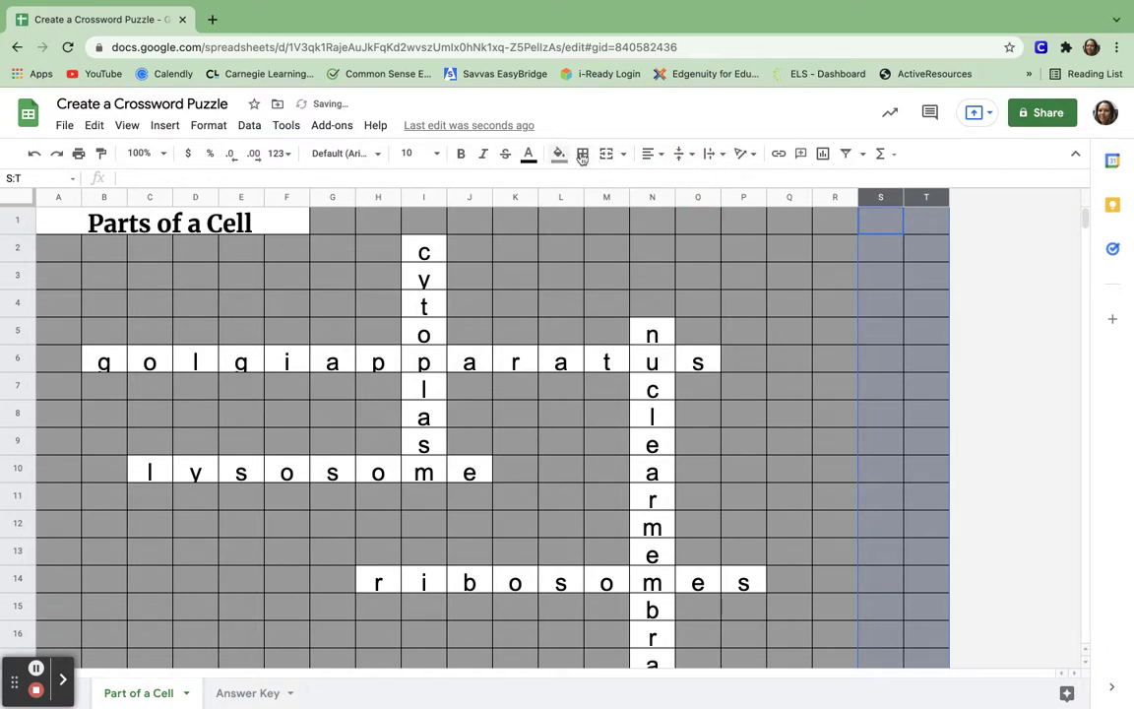
- Set the text in columns S and T to 12-point Cambria
click(435, 155)
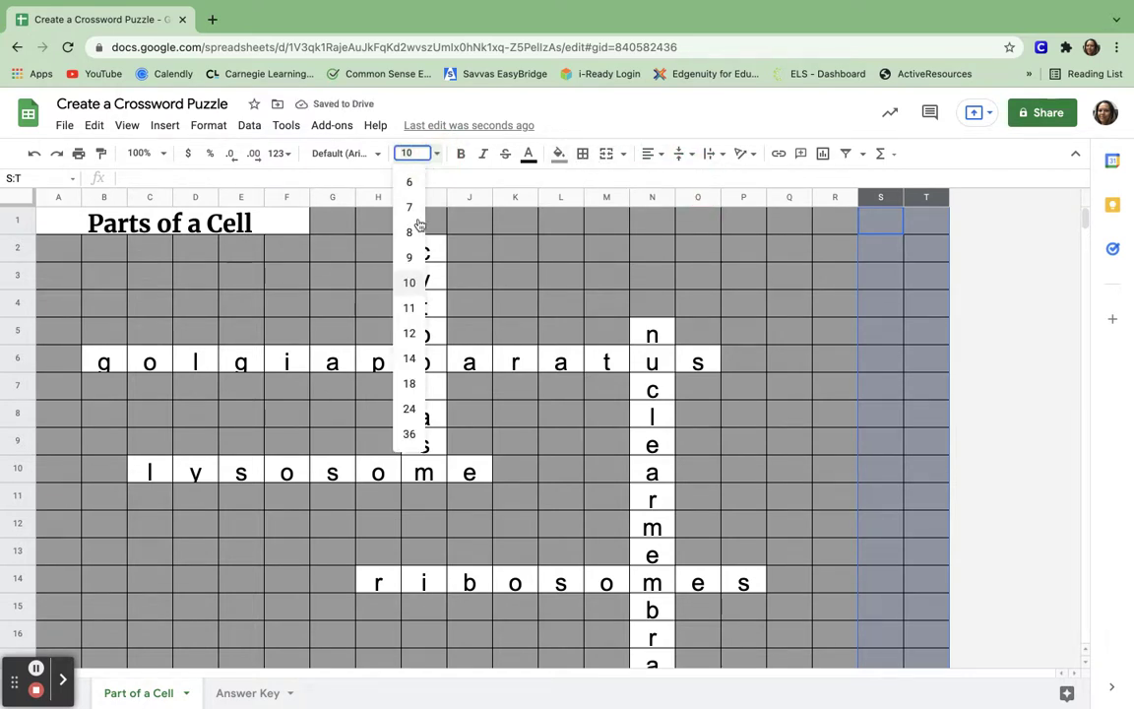
click(414, 331)
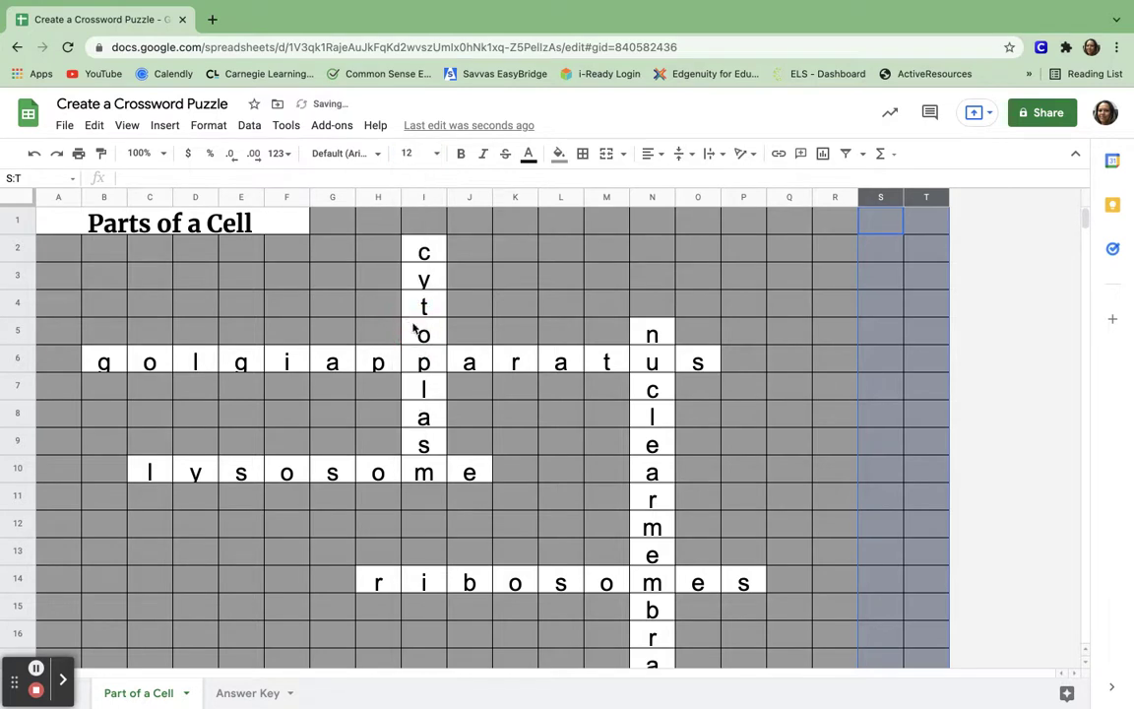
click(377, 155)
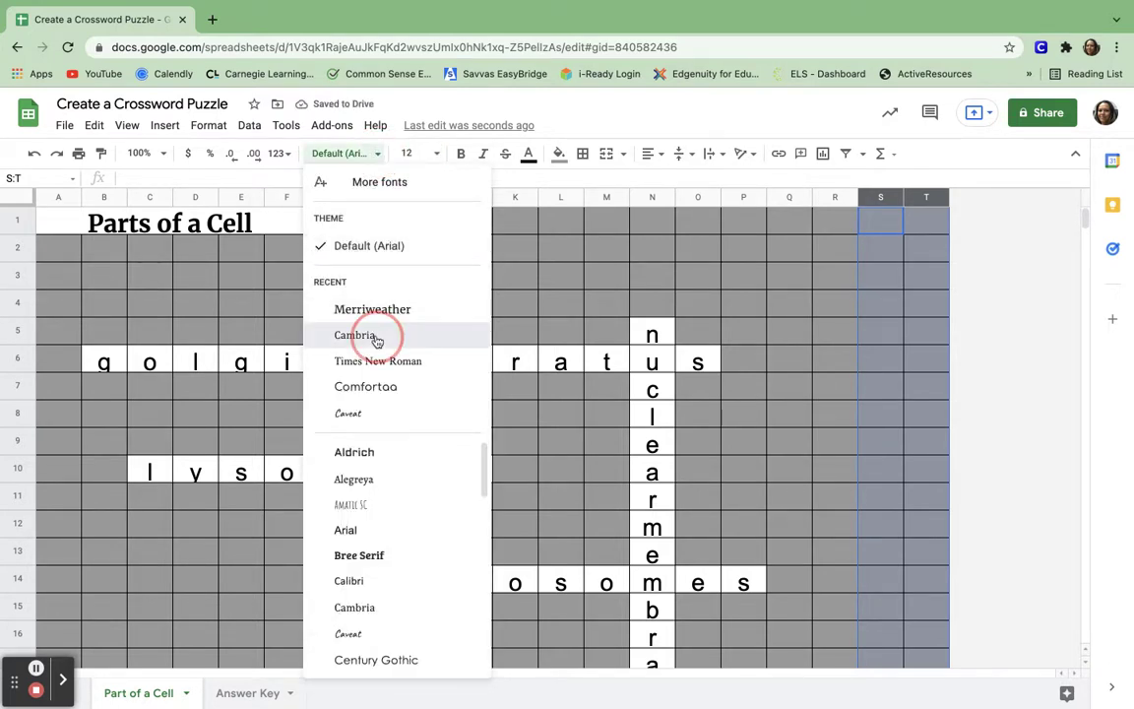
click(373, 335)
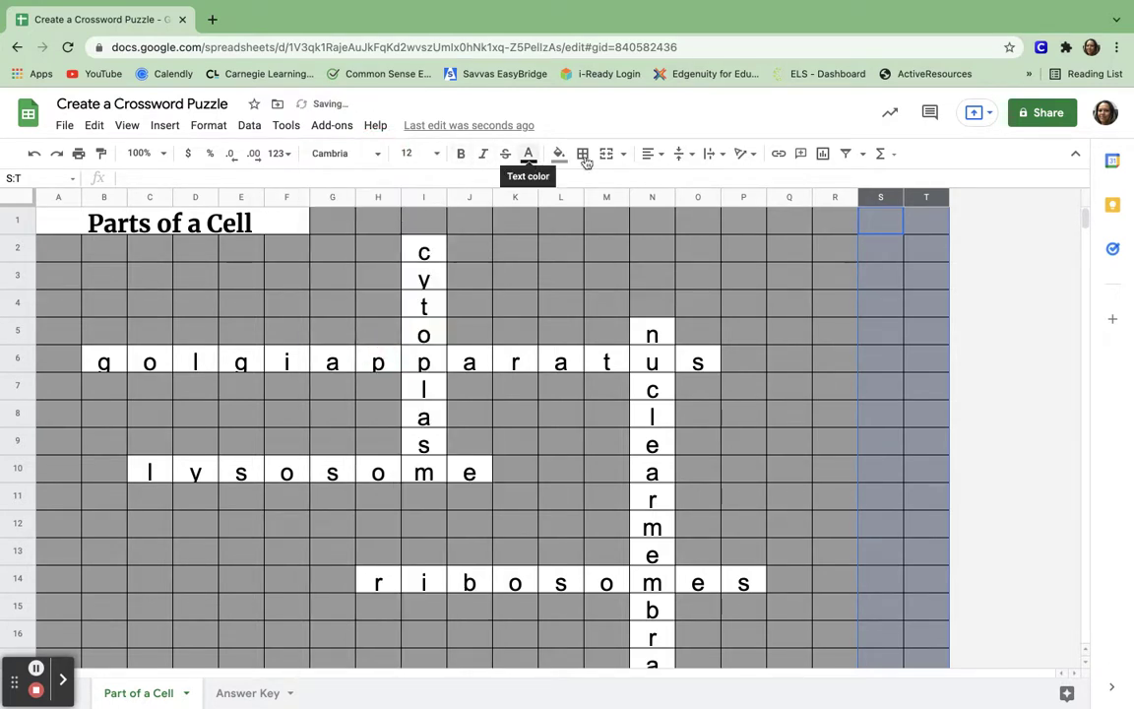
- Widen column T to about three times the grid columns' width and make column S slightly wider than they are
click(903, 198)
drag(903, 198, 932, 198)
click(1042, 258)
drag(1007, 198, 1072, 201)
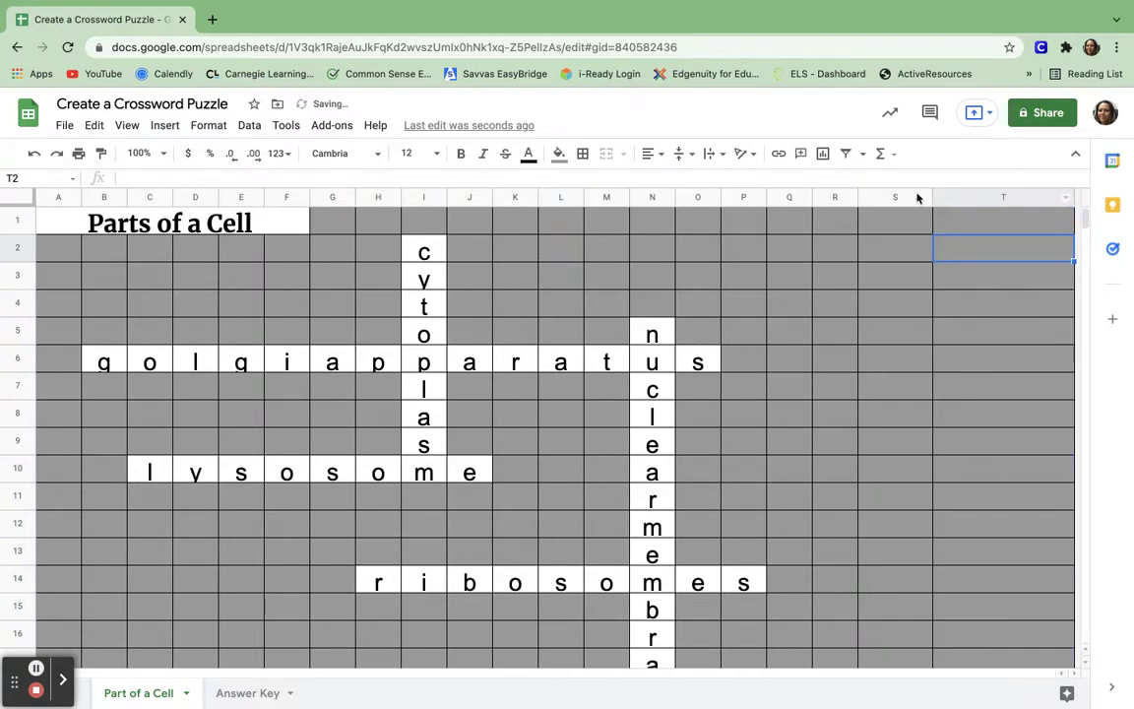
mouse_move(932, 198)
mouse_down()
mouse_move(905, 202)
mouse_move(941, 197)
mouse_up()
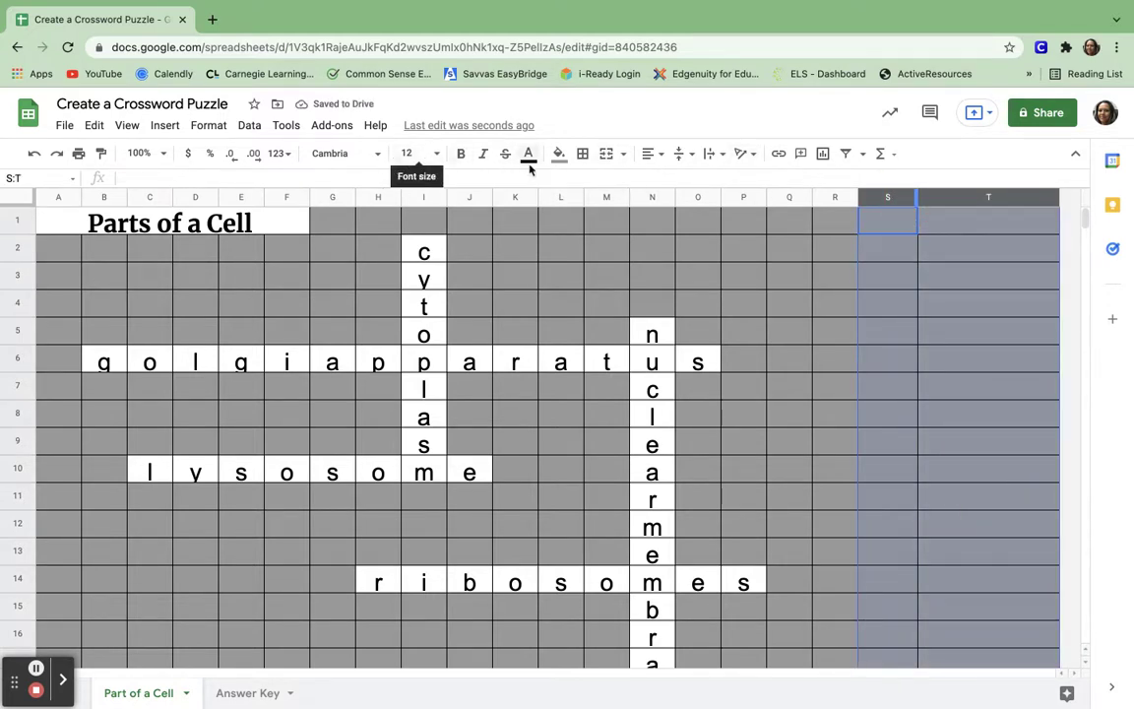
- Fill columns S and T with white, and enter the headers "Cell" in S1 and "Clue" in T1
click(559, 155)
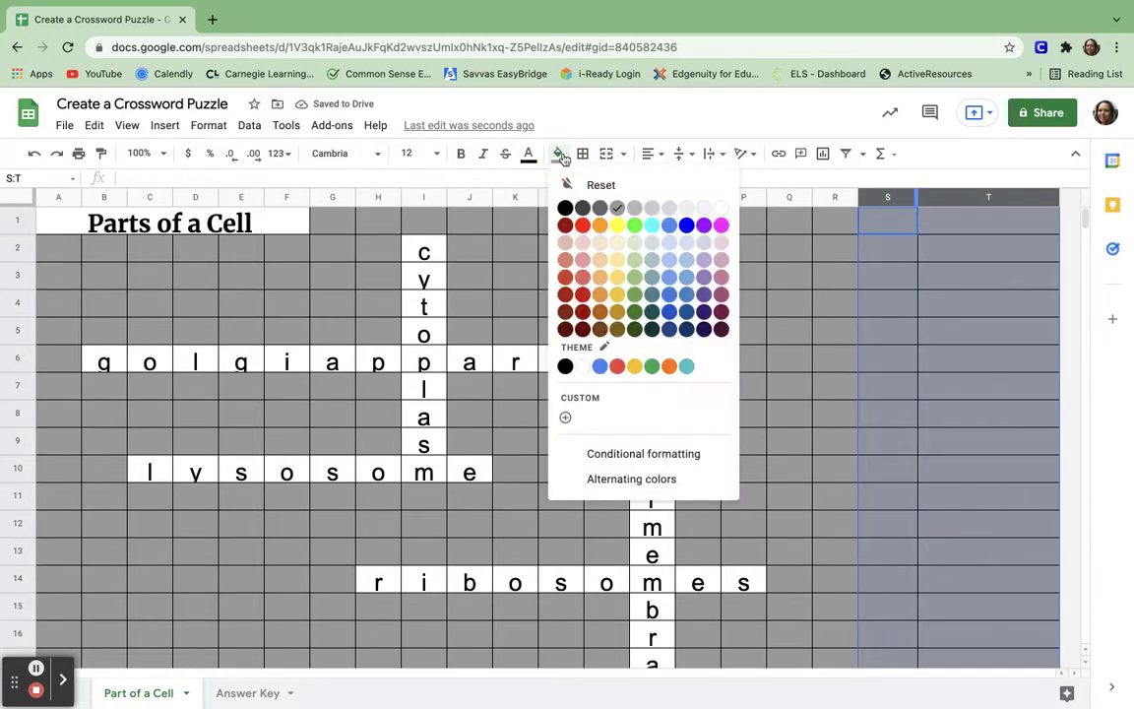
click(722, 209)
click(870, 225)
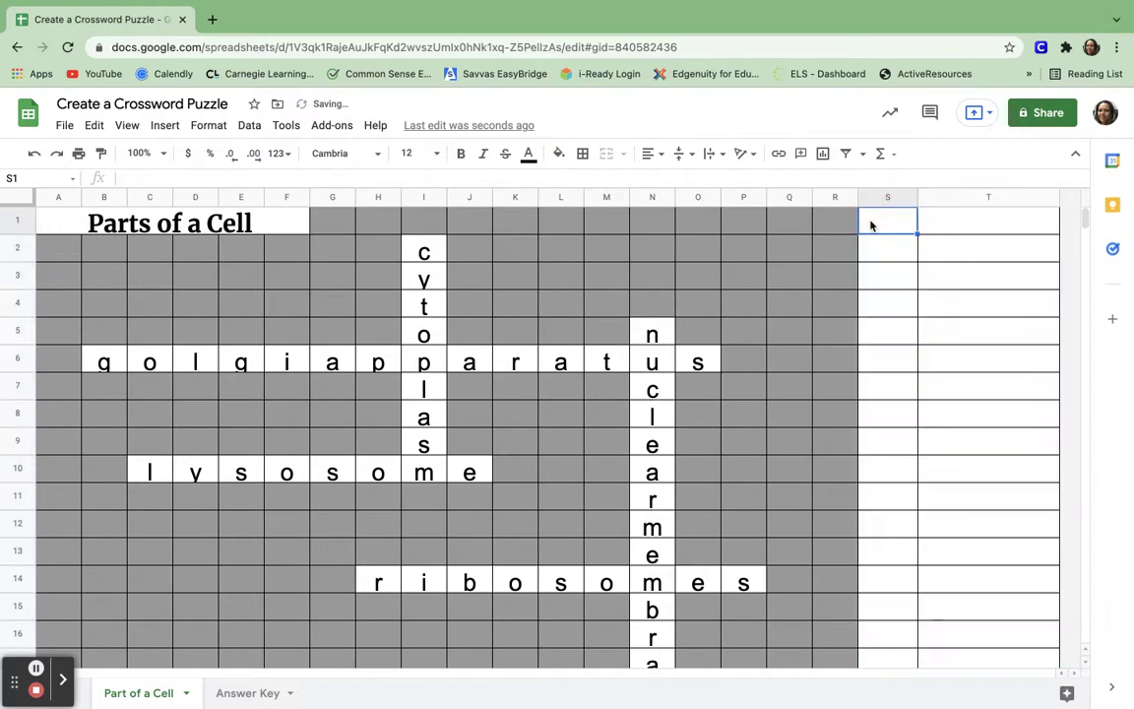
text(Ce)
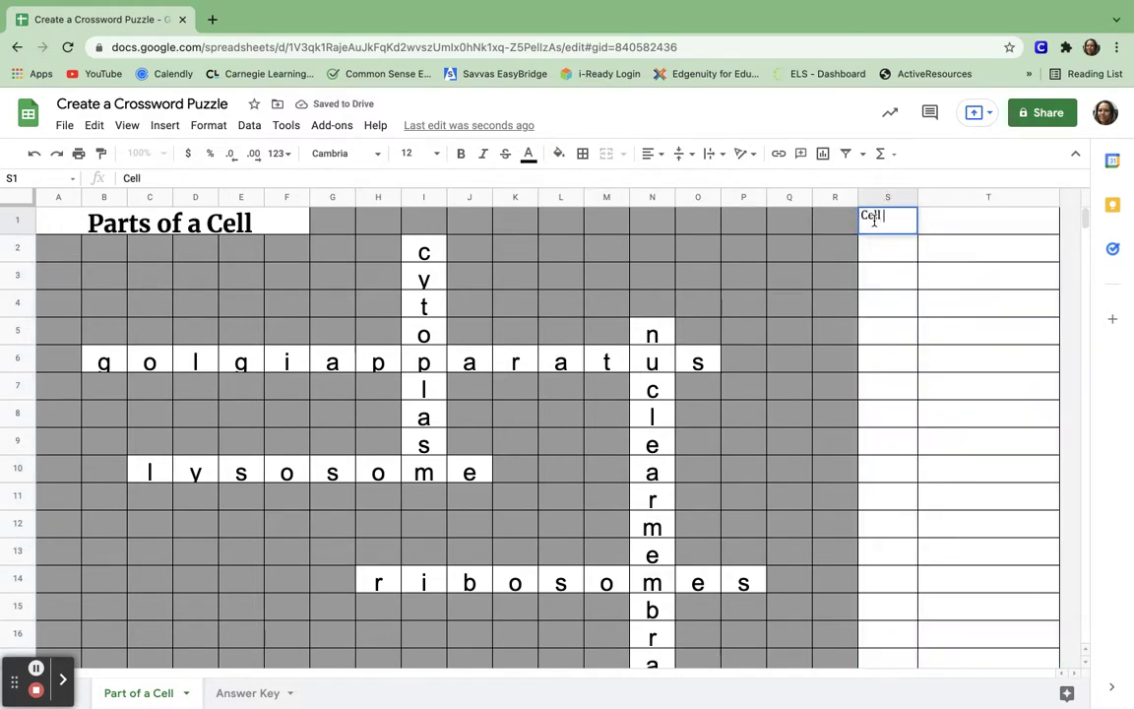
text(ll)
key(Tab)
text(Clu)
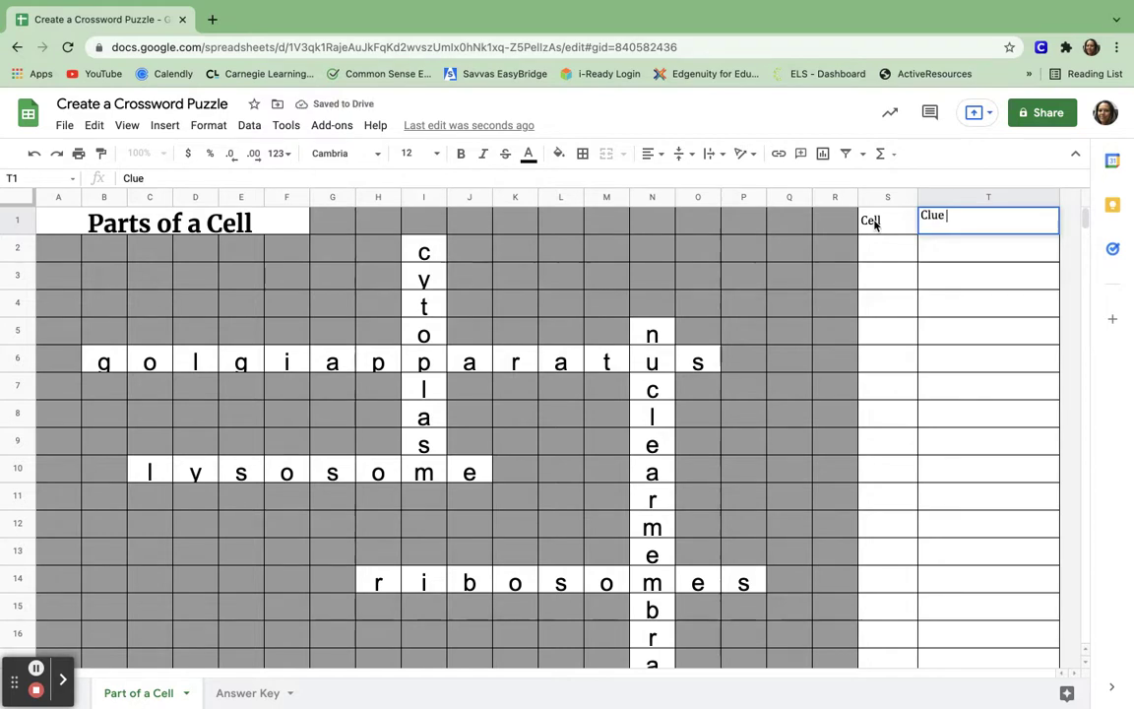
- Enter "I2 down" in S2 and its clue "thick solution that fills each cell" in T2
click(883, 253)
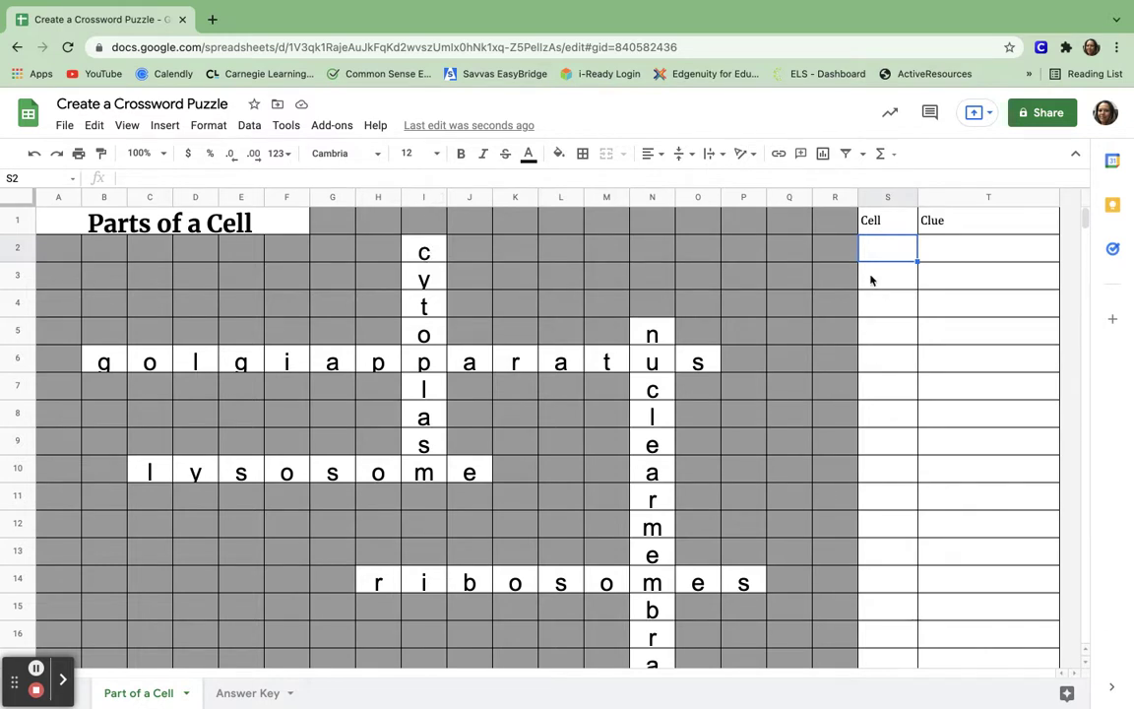
text(I2 down)
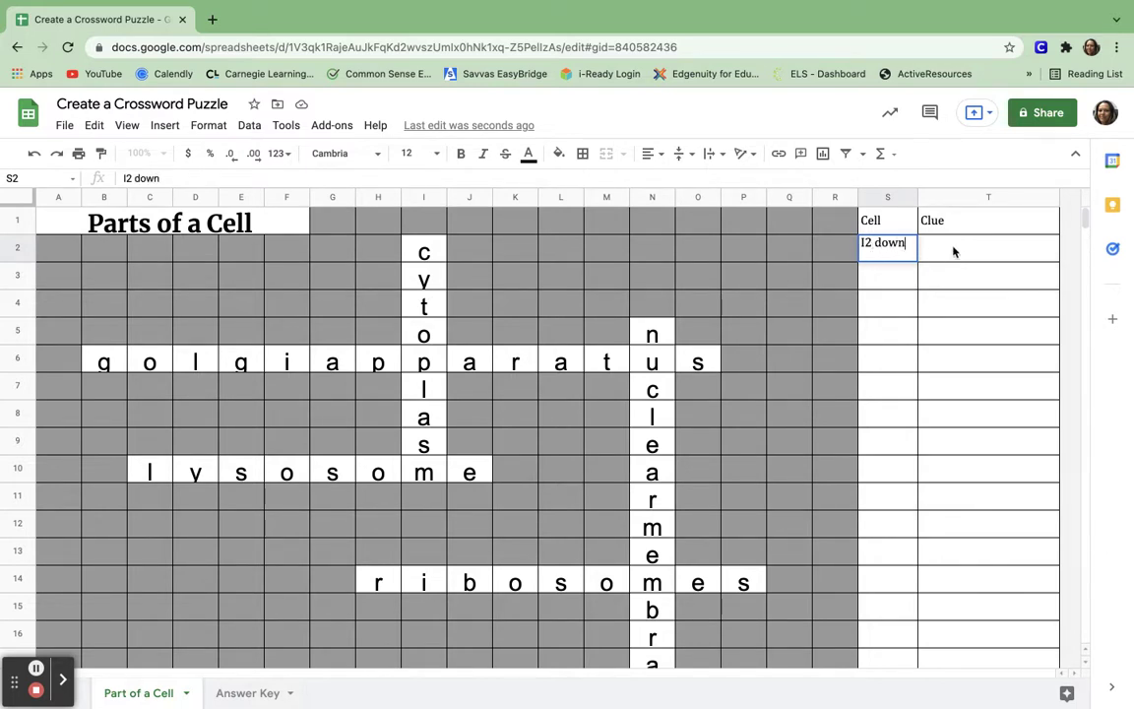
click(952, 251)
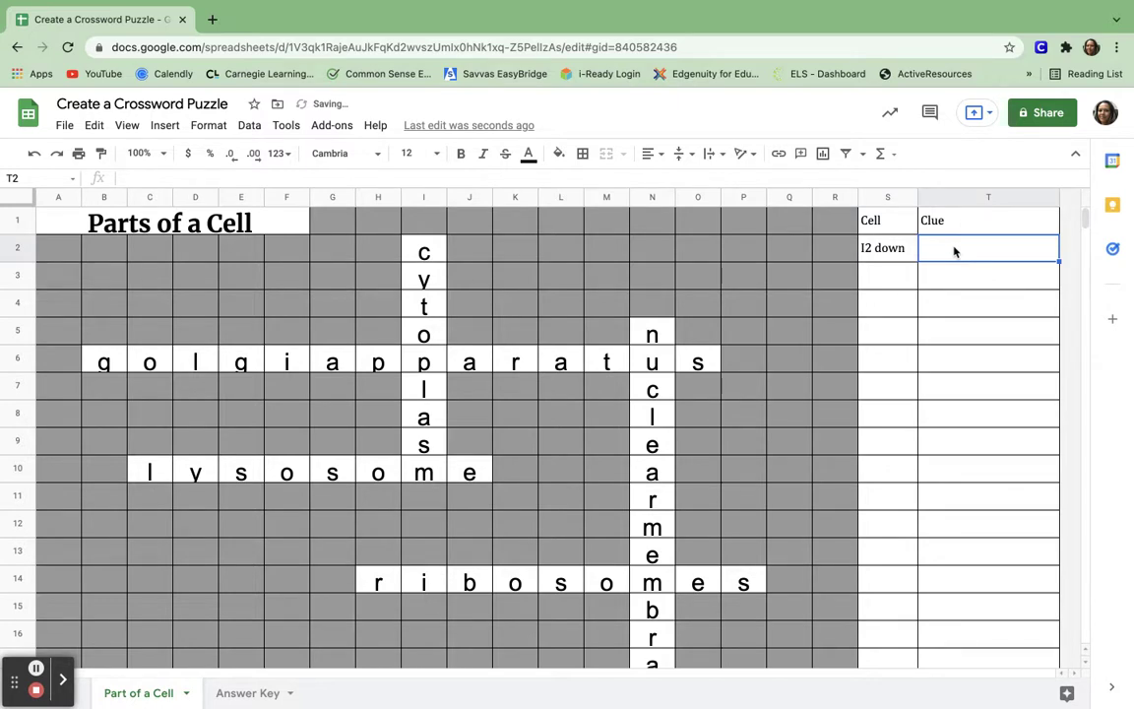
text(thick solu)
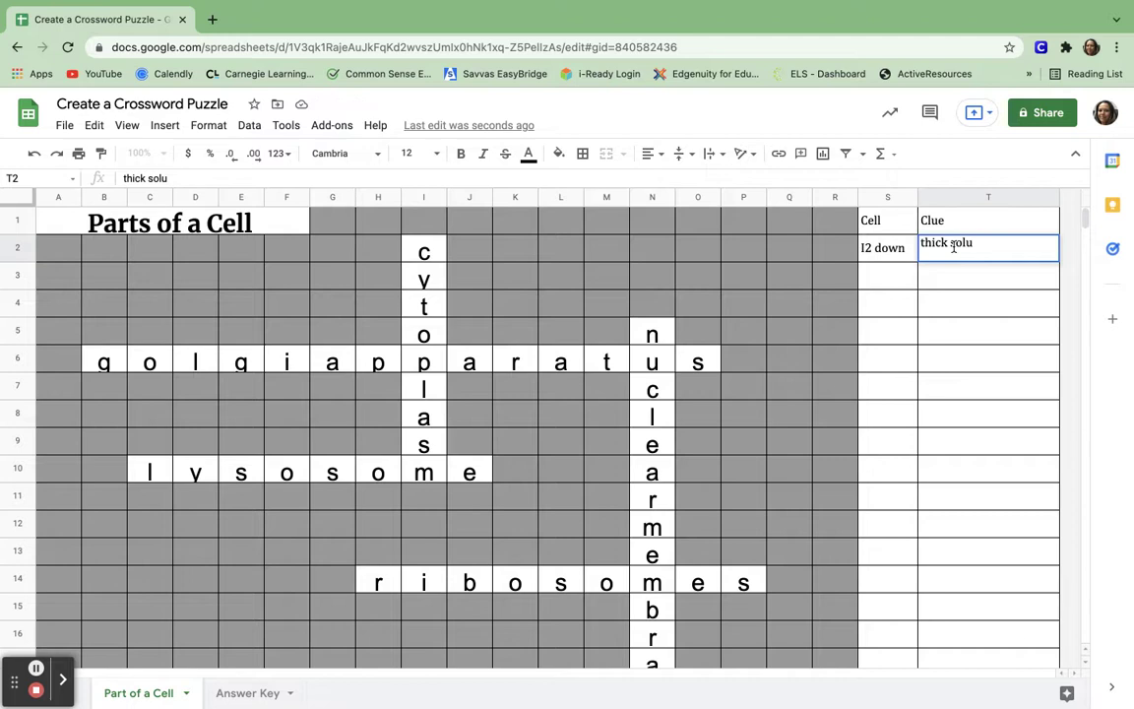
text(tion that fills each cell)
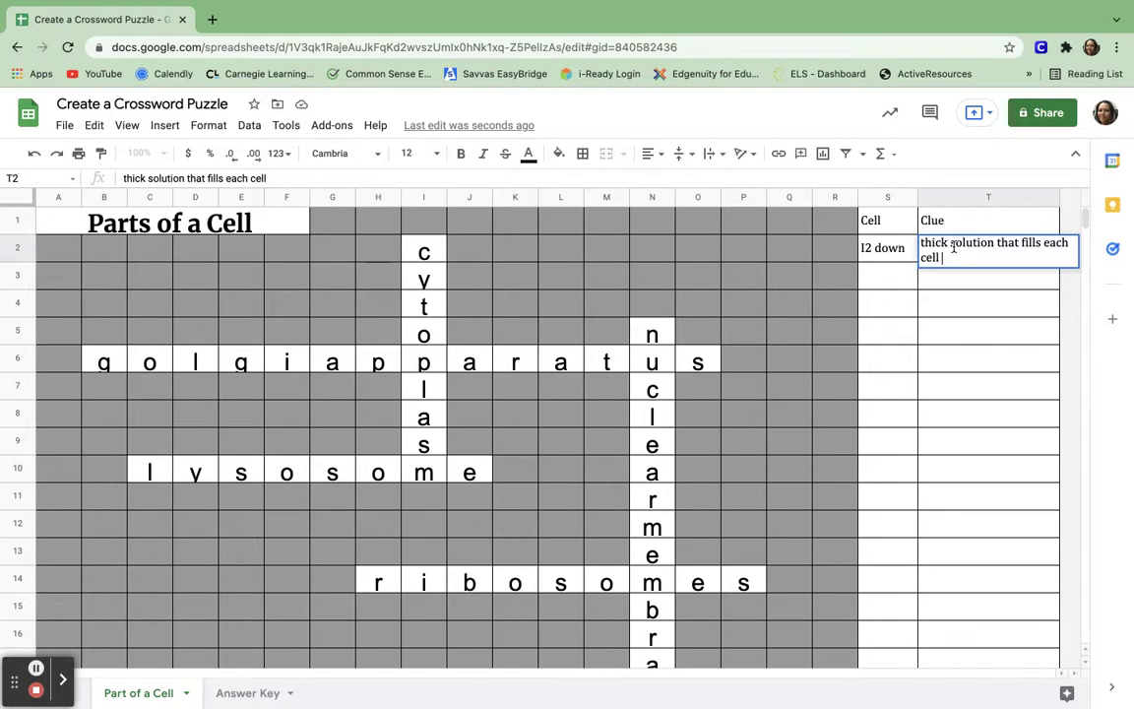
key(Return)
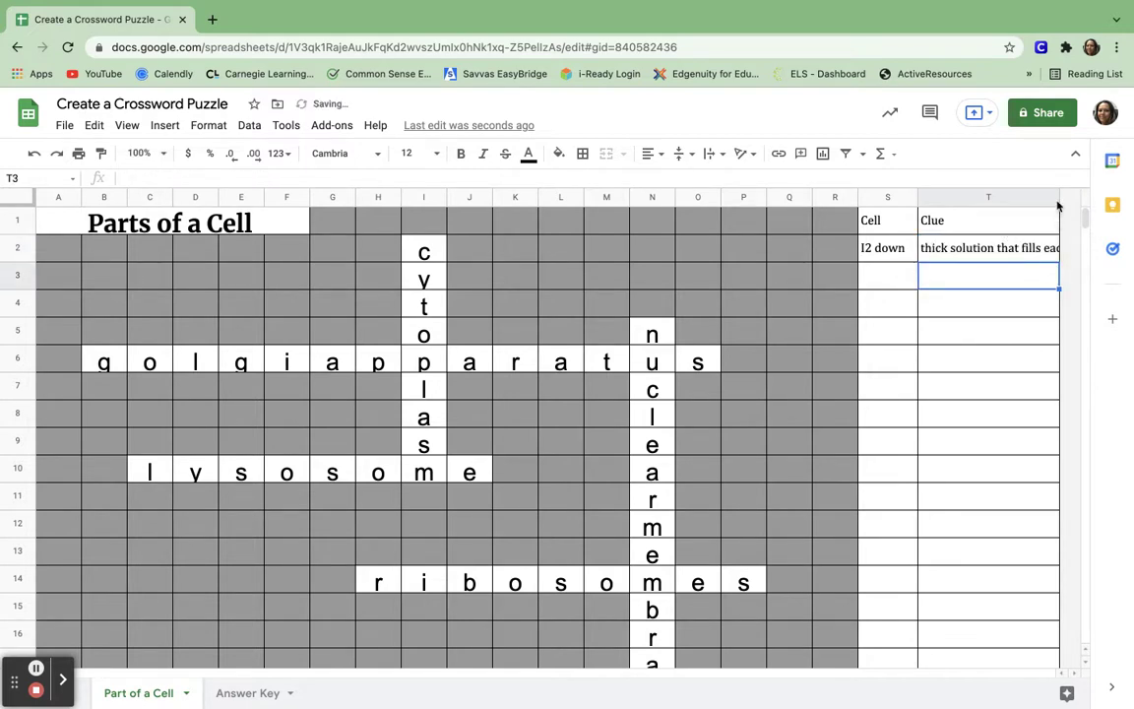
- Widen column T to about four times a grid column's width so the whole first clue fits
drag(1059, 196, 1085, 200)
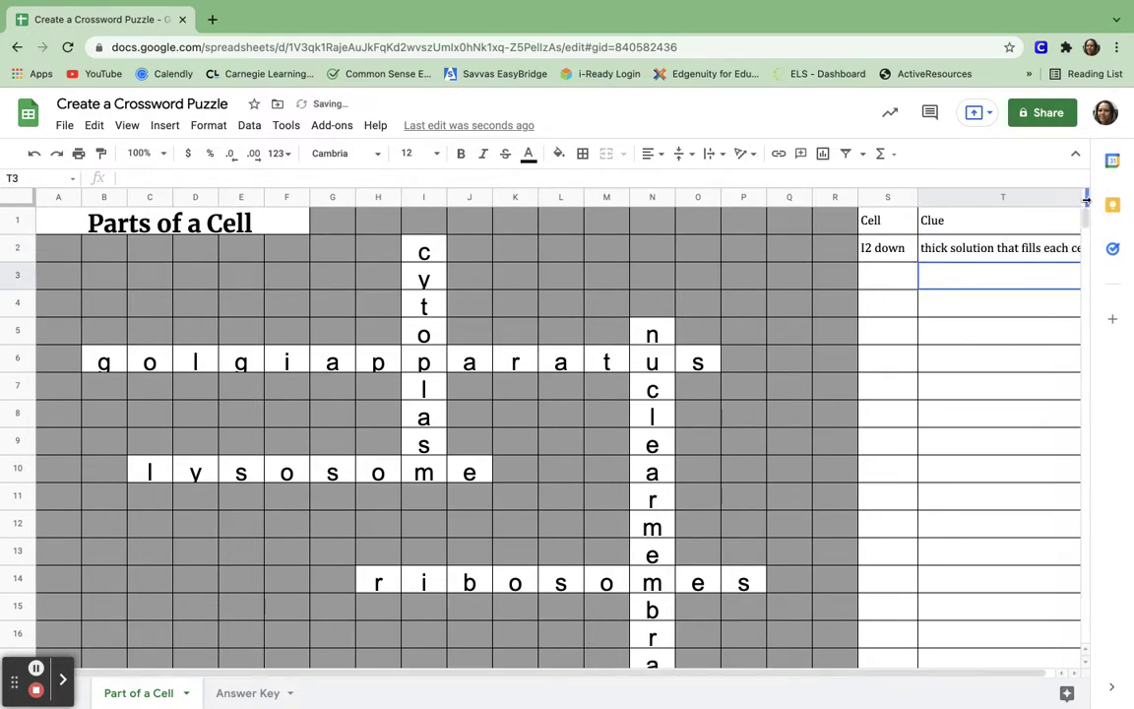
scroll(961, 339, right, 1)
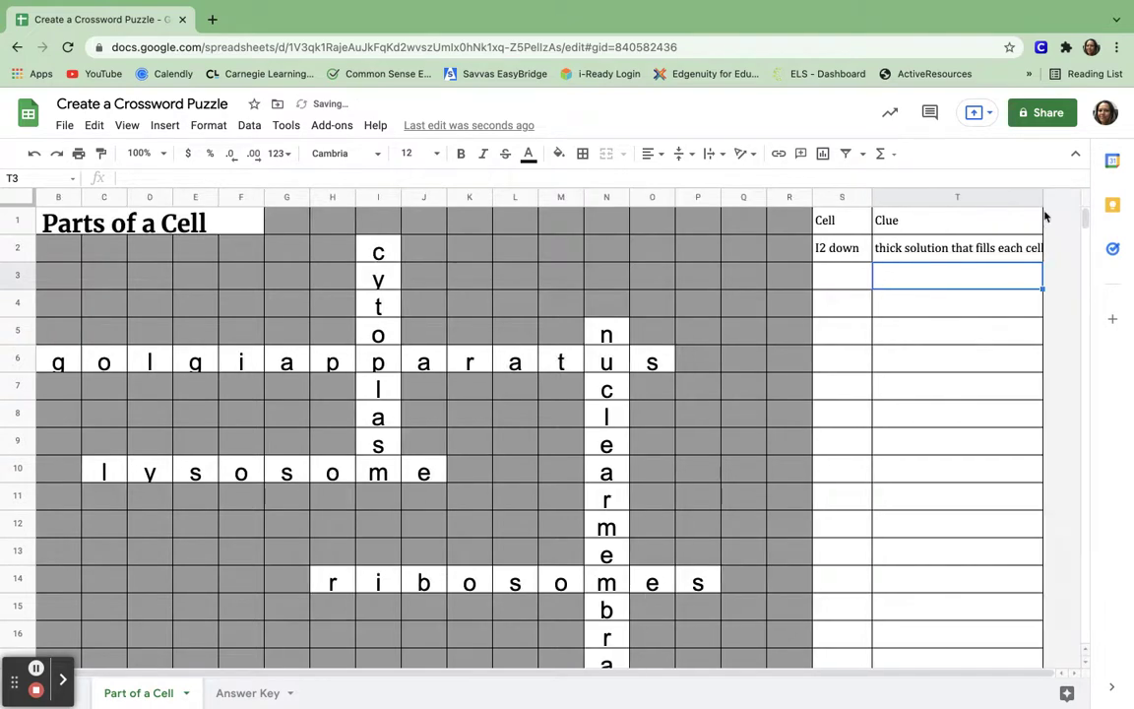
drag(1042, 200, 1064, 200)
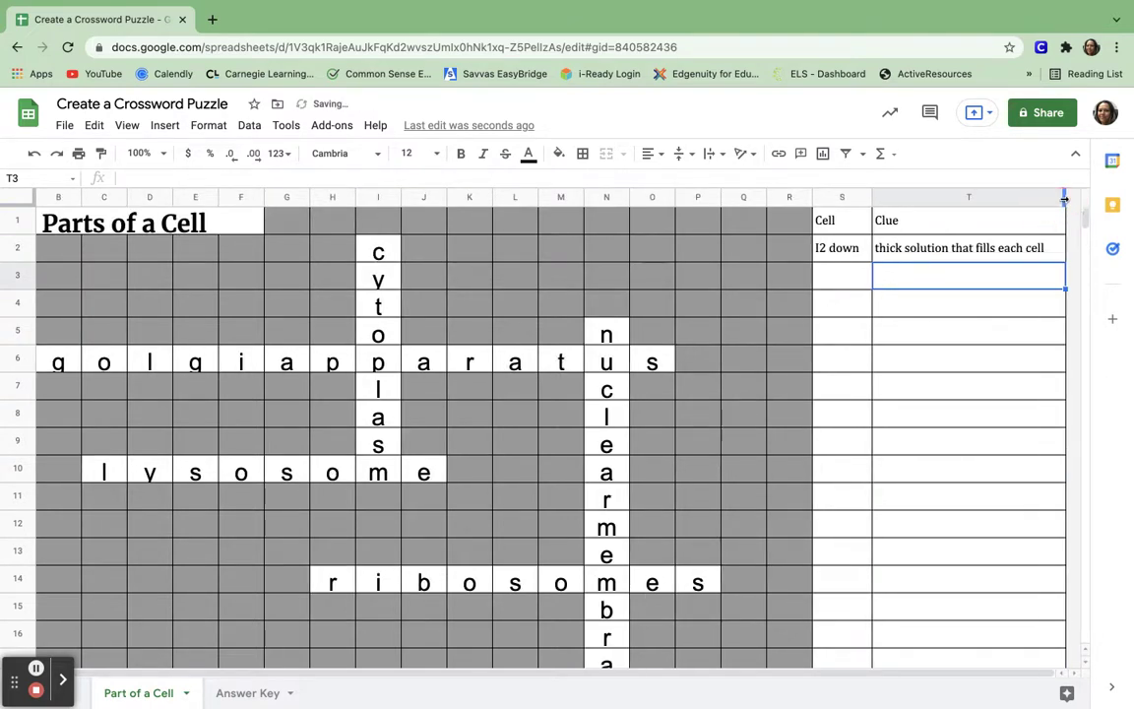
- Delete the empty gray column R next to the Cell column
click(792, 198)
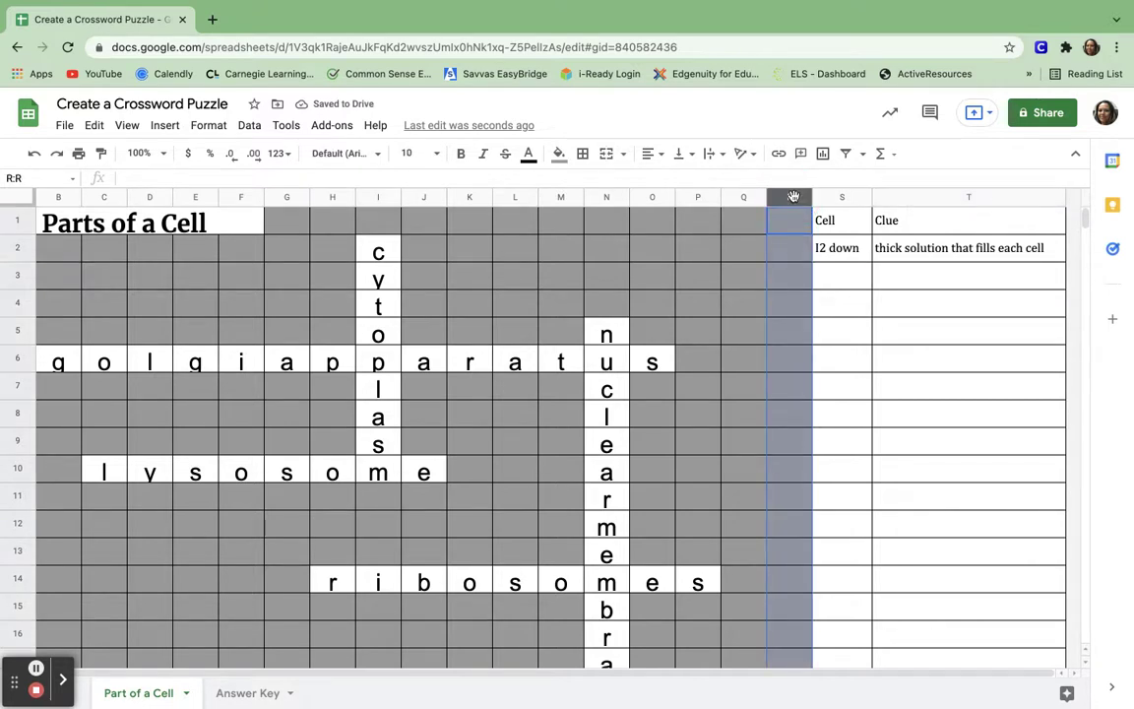
right_click(792, 199)
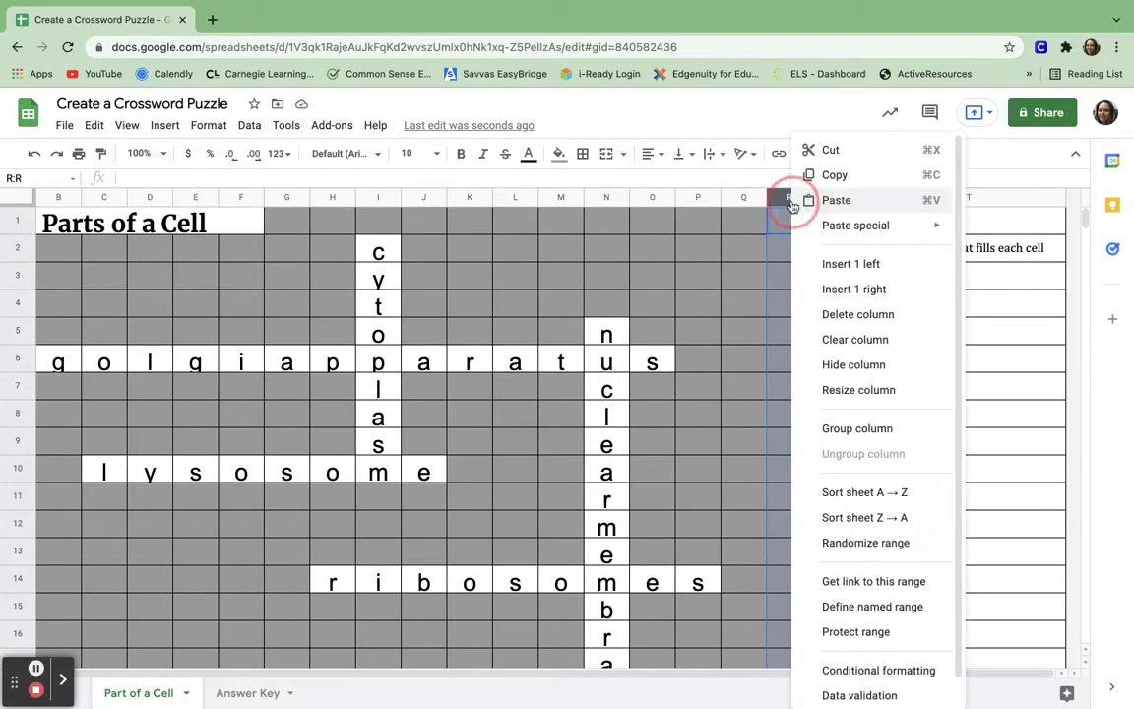
click(854, 315)
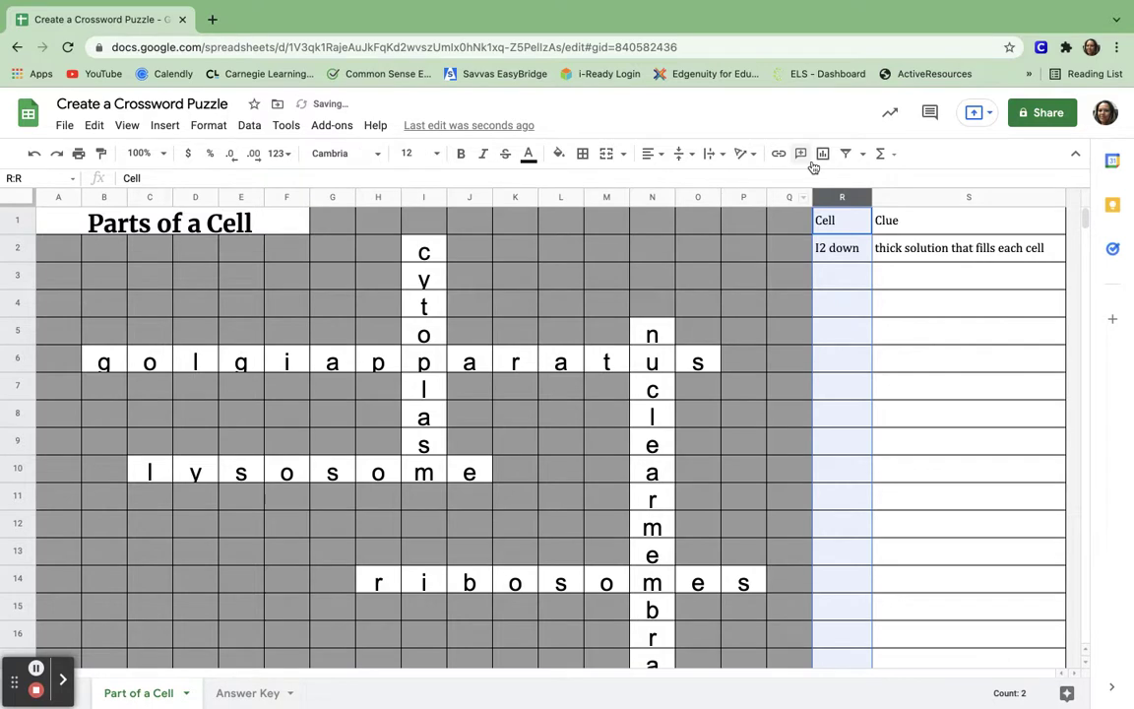
- Enter "B6 across" in R3 and its clue "heps process and package proteins and lipid molecules" in S3
click(846, 281)
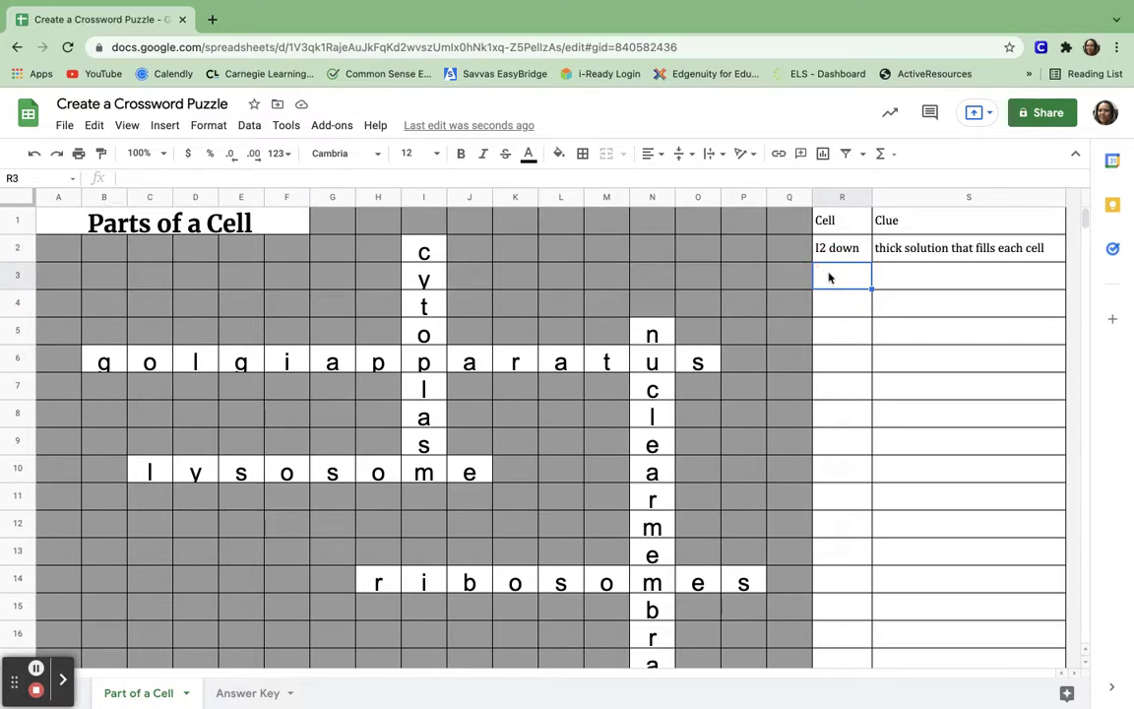
text(B6 across)
click(904, 282)
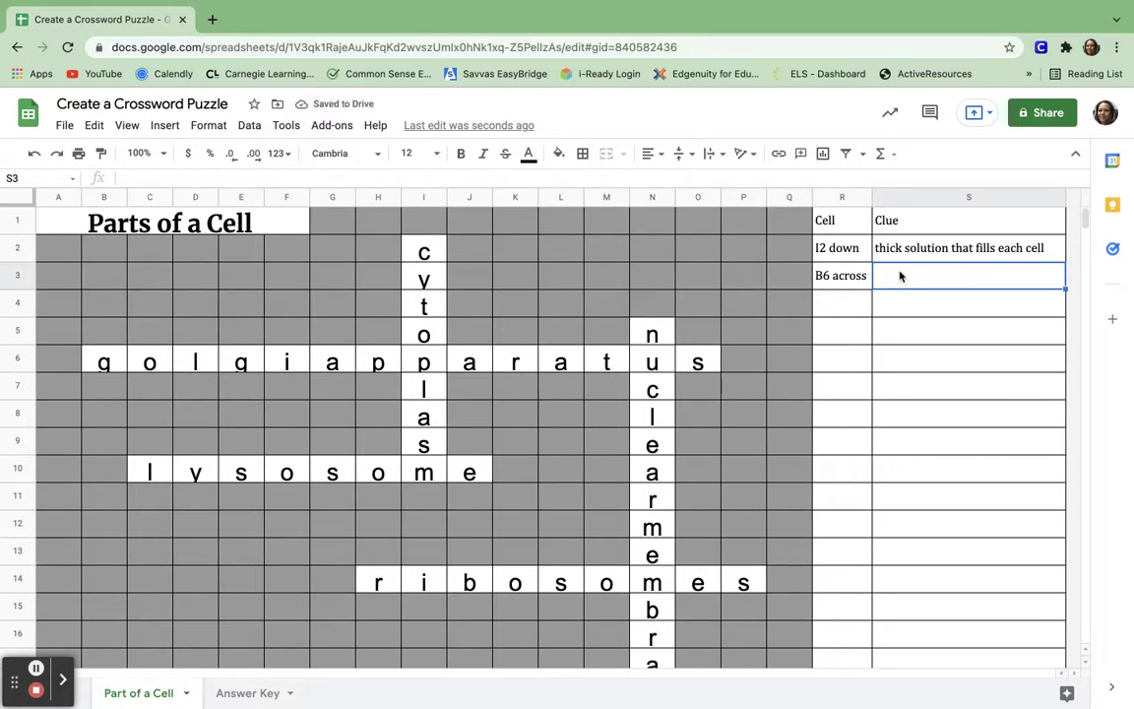
text(hep)
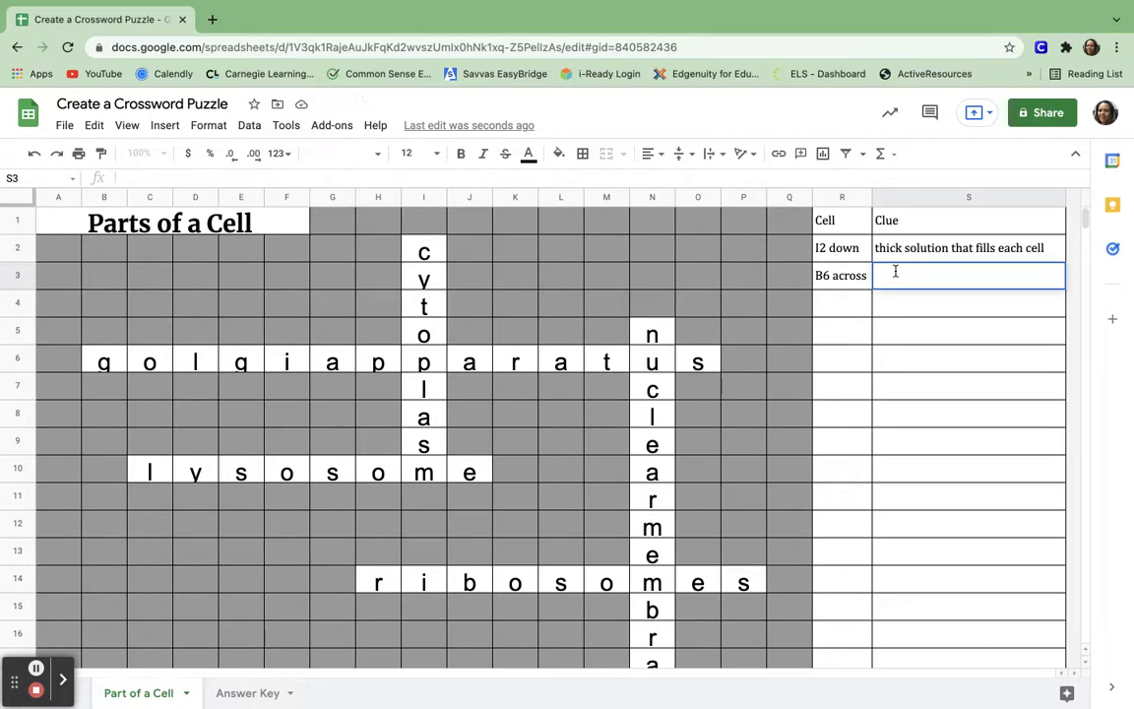
text(s process an)
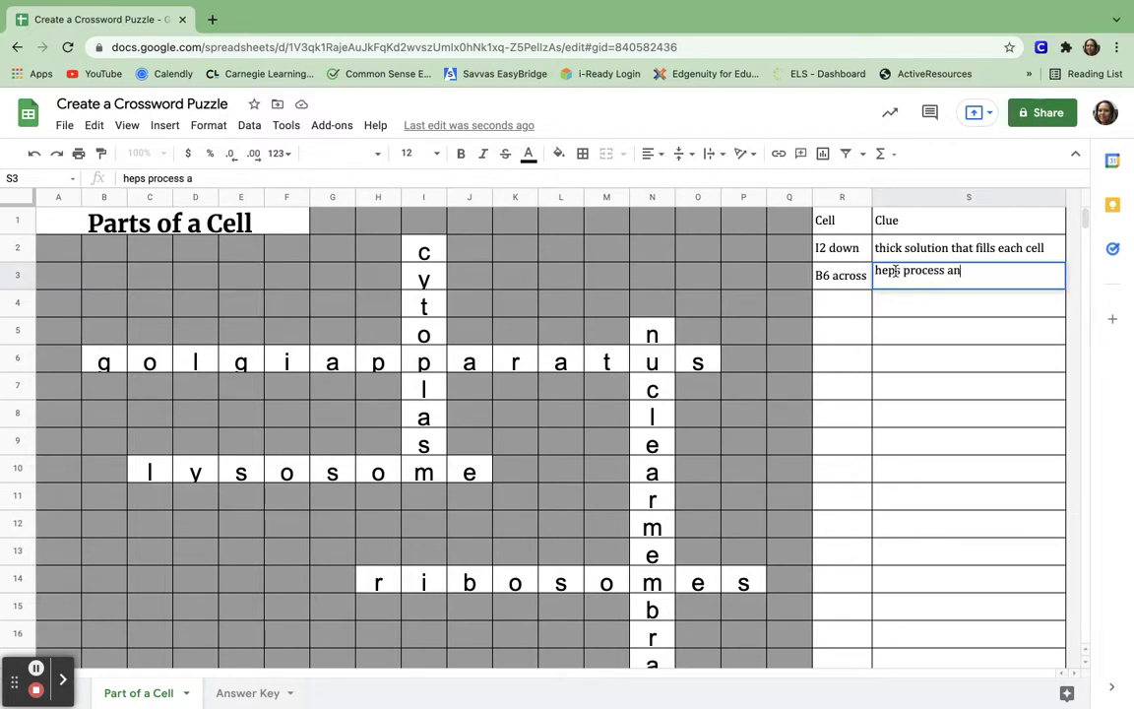
text(d package protei)
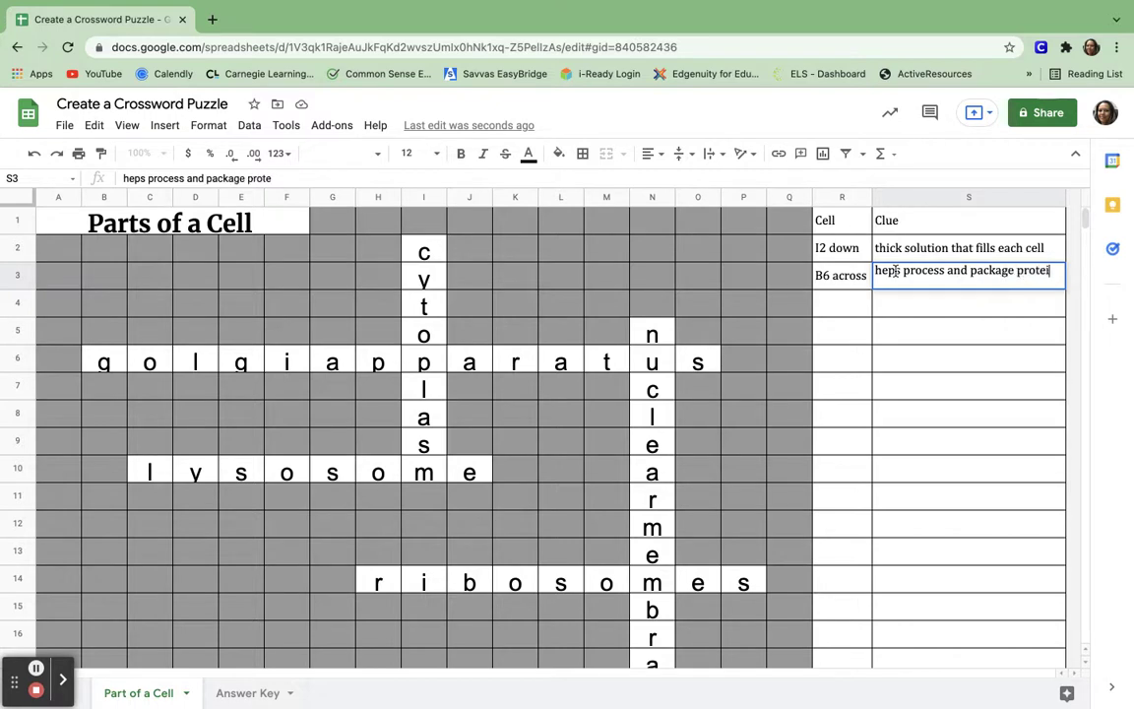
text(ns and li)
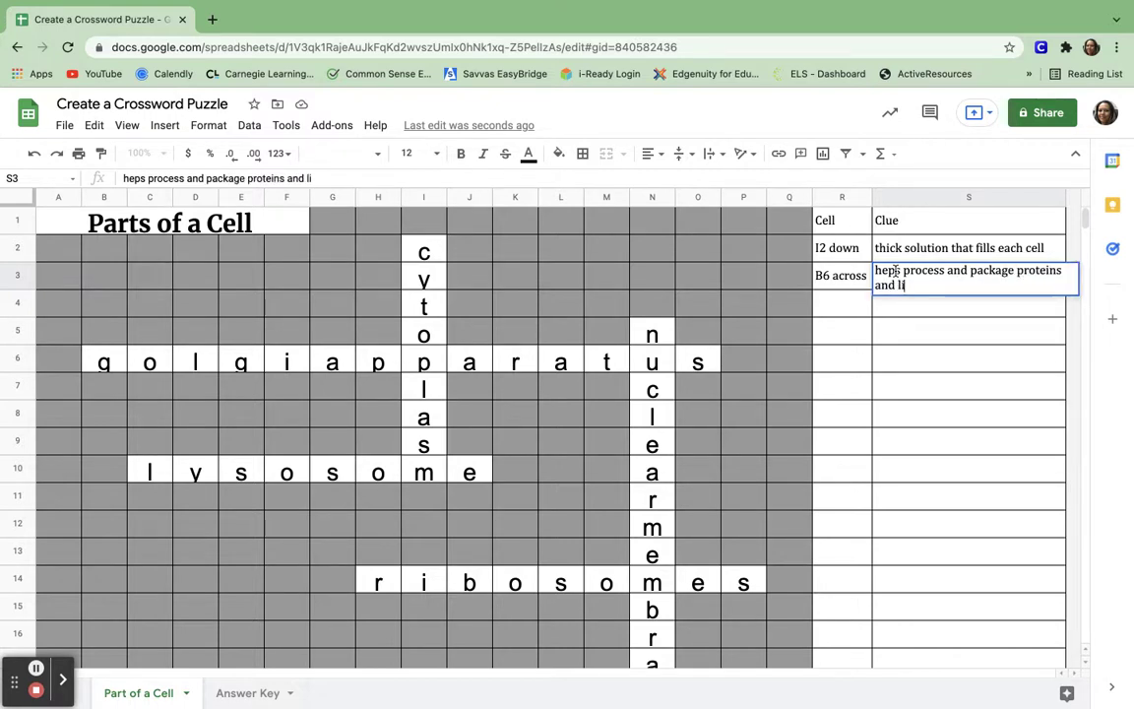
text(i)
text(pid m)
key(BackSpace)
key(BackSpace)
text(molecules)
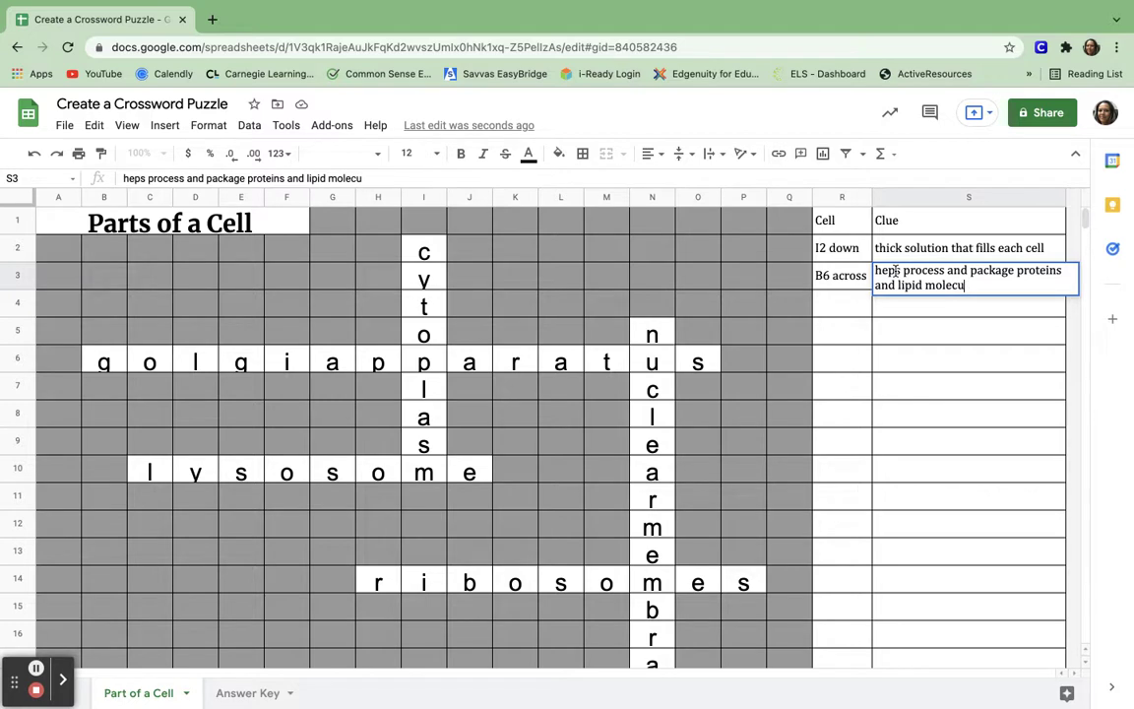
click(954, 326)
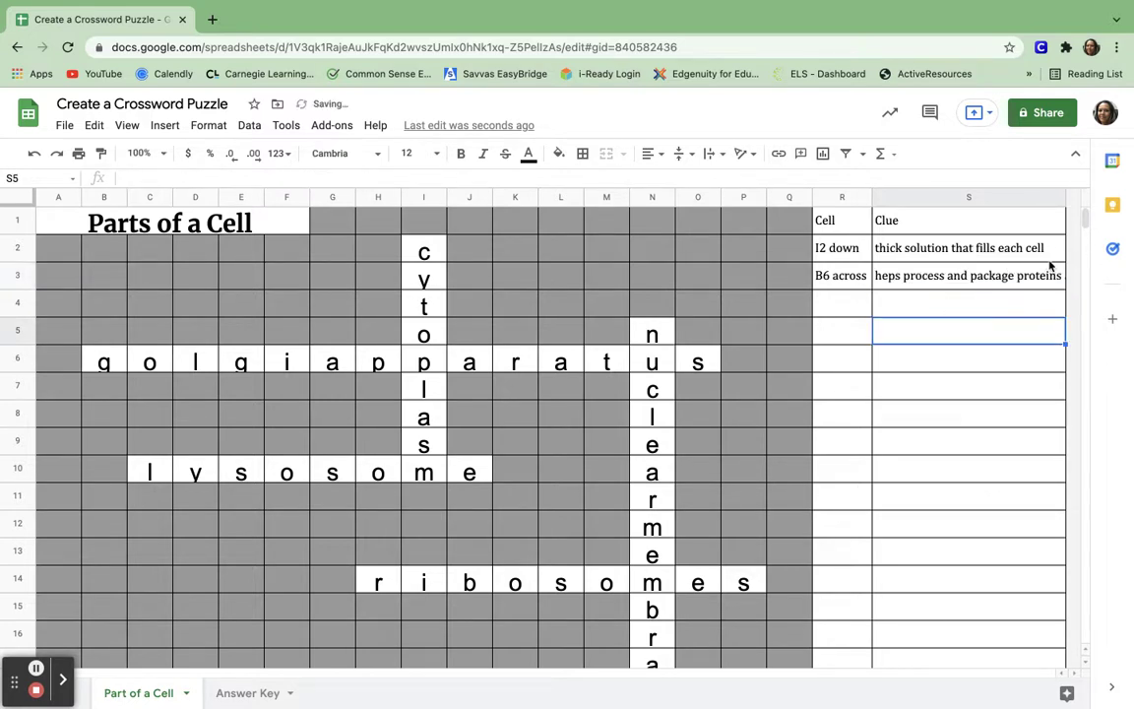
- Widen the Clue column S to nearly six times a grid column's width and open the B6 across clue
drag(1065, 196, 1097, 199)
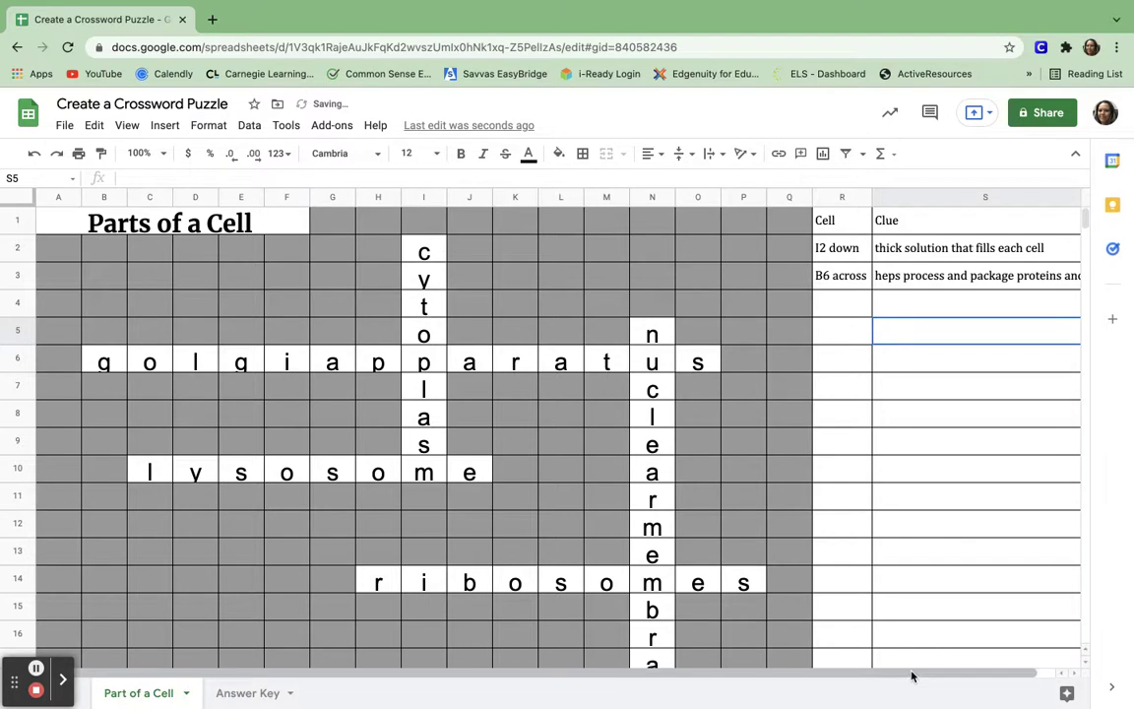
drag(912, 676, 930, 676)
drag(1051, 200, 1081, 198)
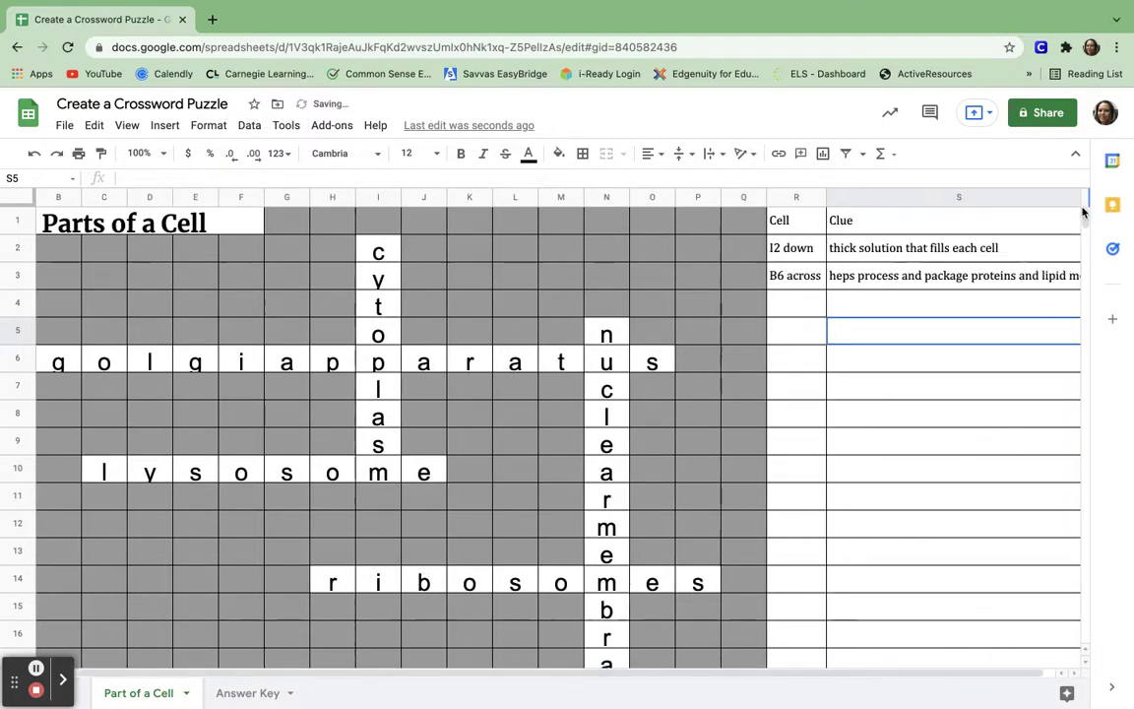
double_click(1025, 278)
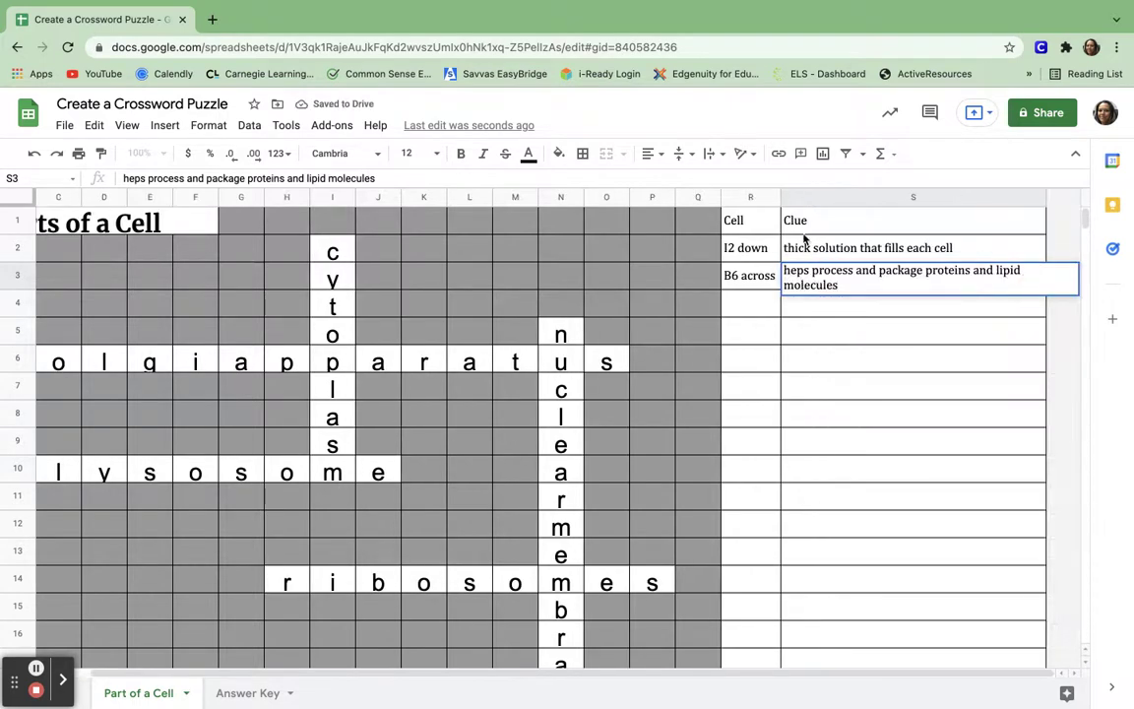
- Set the text in R2:S3 to 11 points and widen column S slightly so the longest clue fits
drag(756, 248, 836, 276)
click(435, 153)
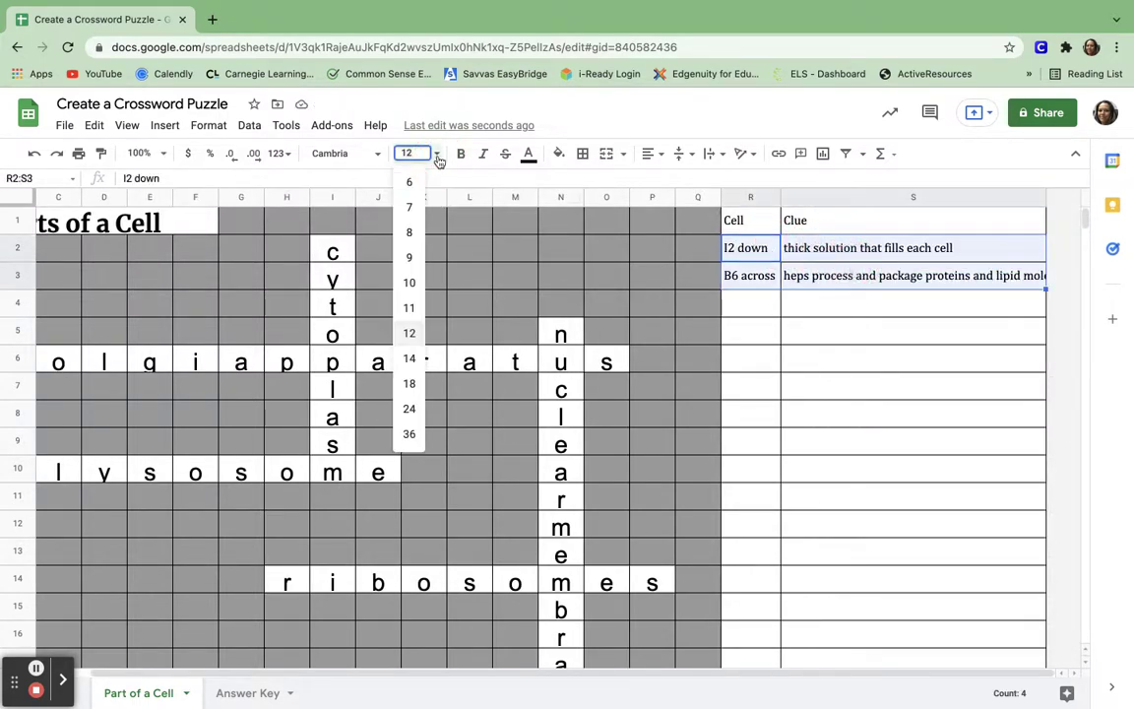
click(411, 311)
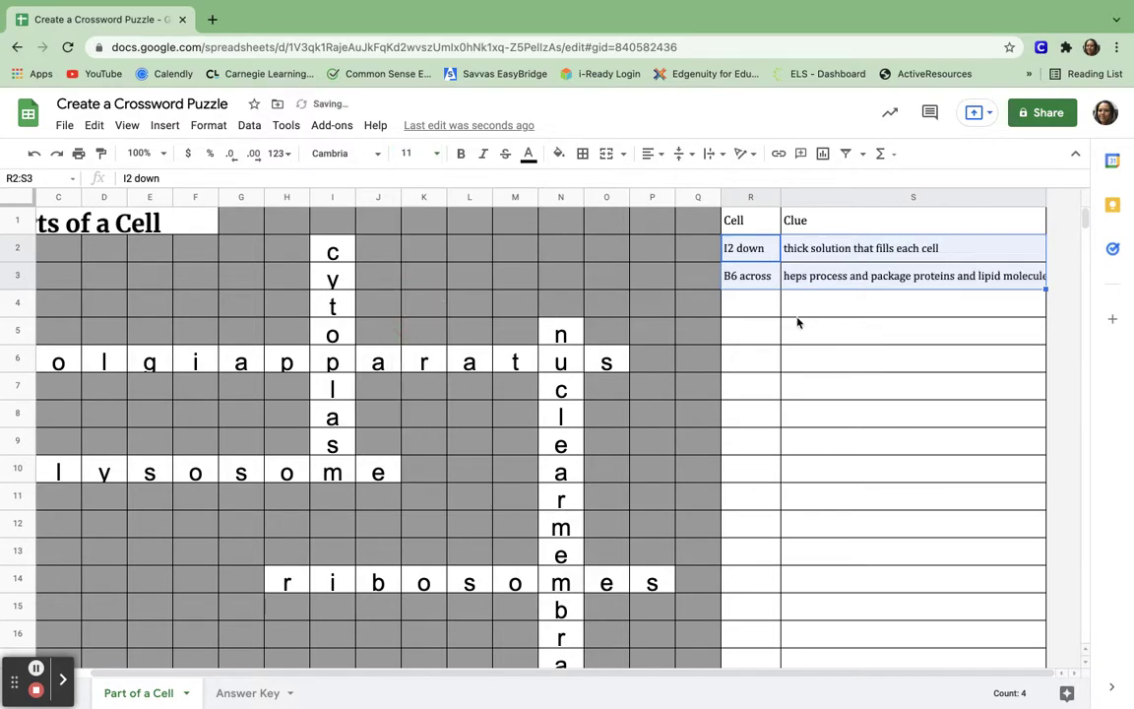
drag(1044, 198, 1072, 200)
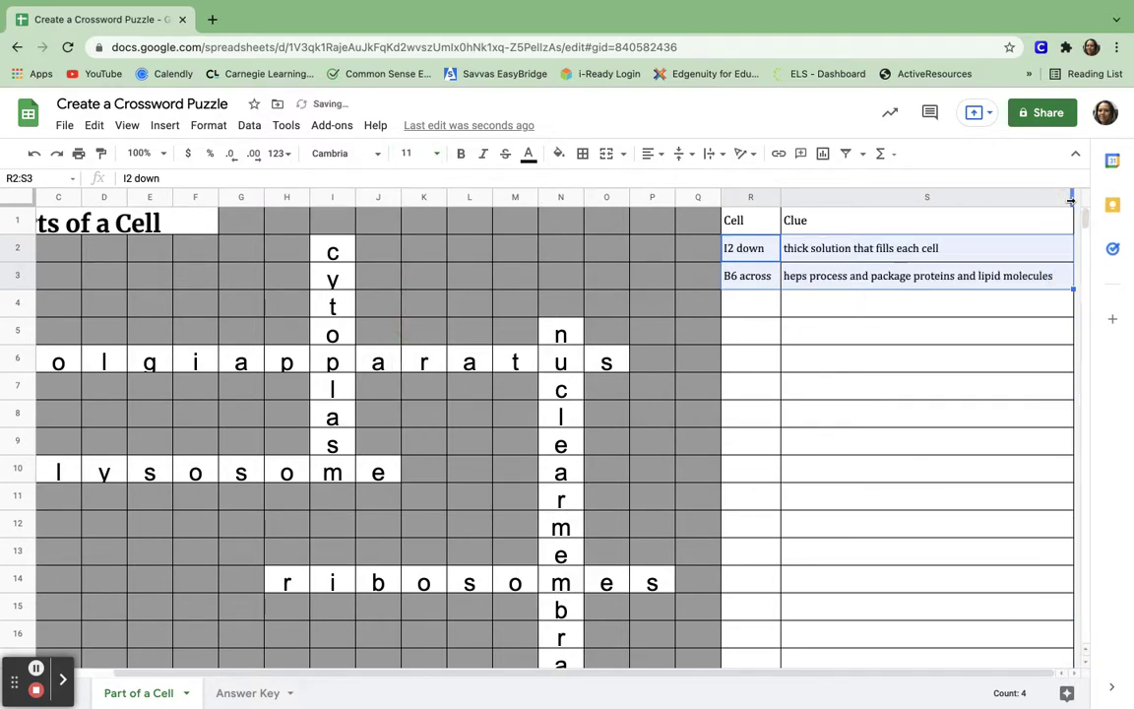
- Enter the cell reference "N5 down" in R4 of the Cell column
click(755, 308)
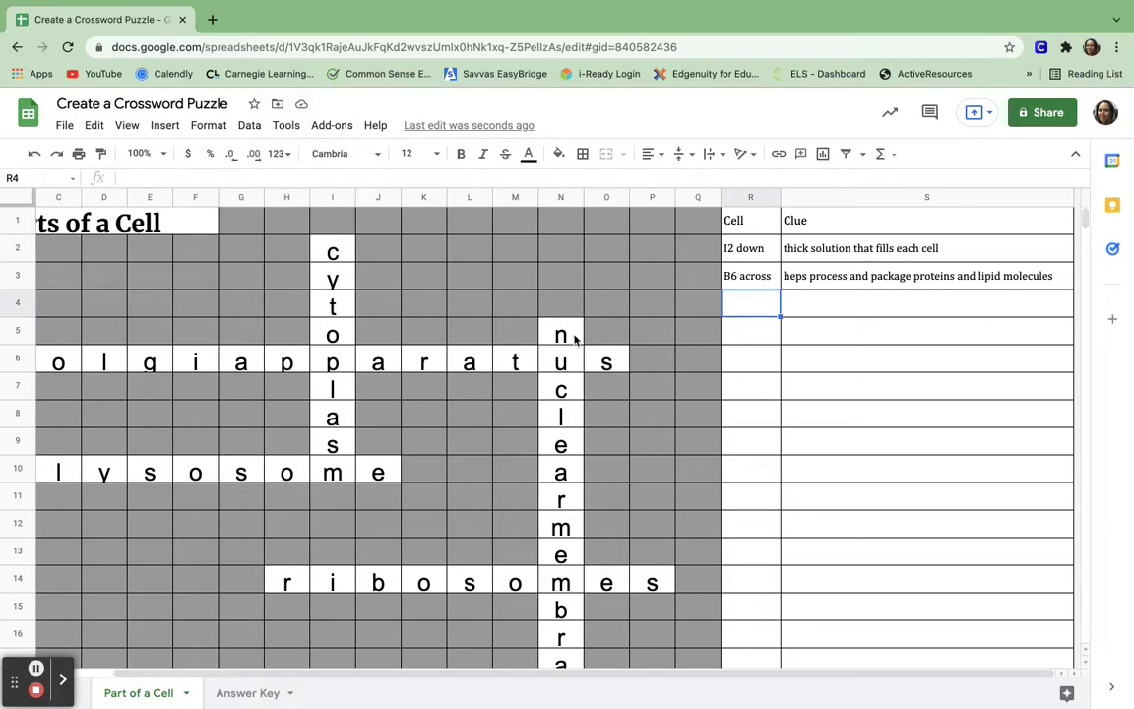
click(752, 309)
text(N5 Down)
key(BackSpace)
key(BackSpace)
key(BackSpace)
key(BackSpace)
text(down)
key(Tab)
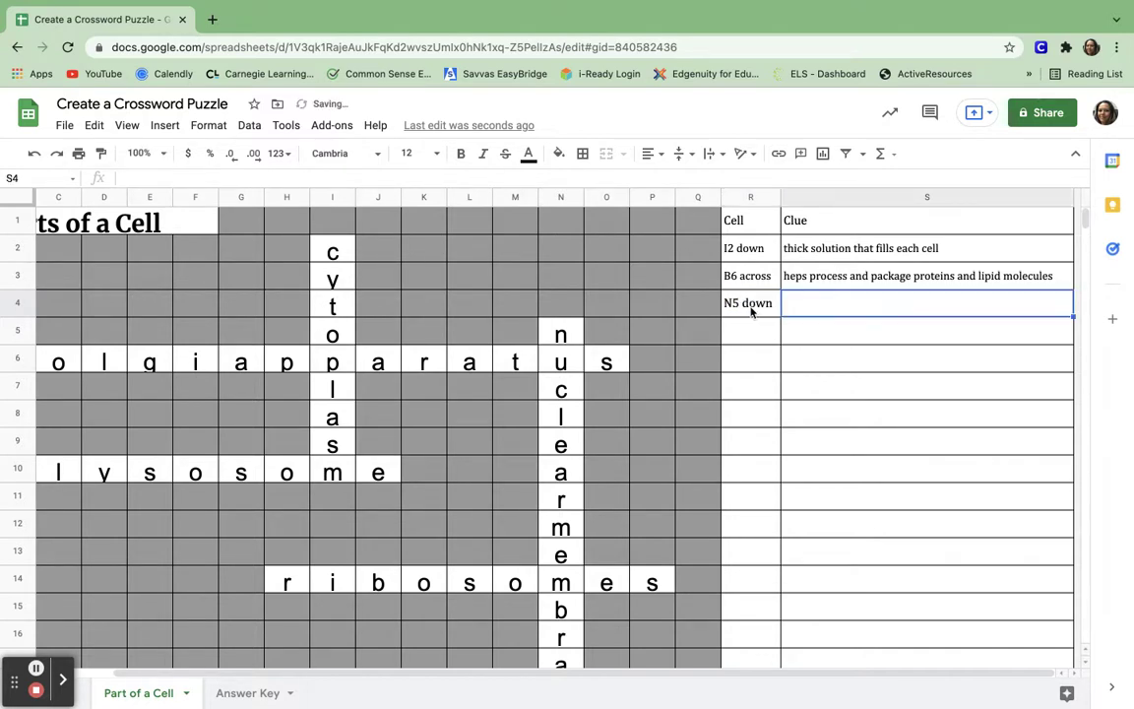
- Enter the clue "a lipid bilayer enclosing the nucleus" in S4 for N5 down
text(a lipid )
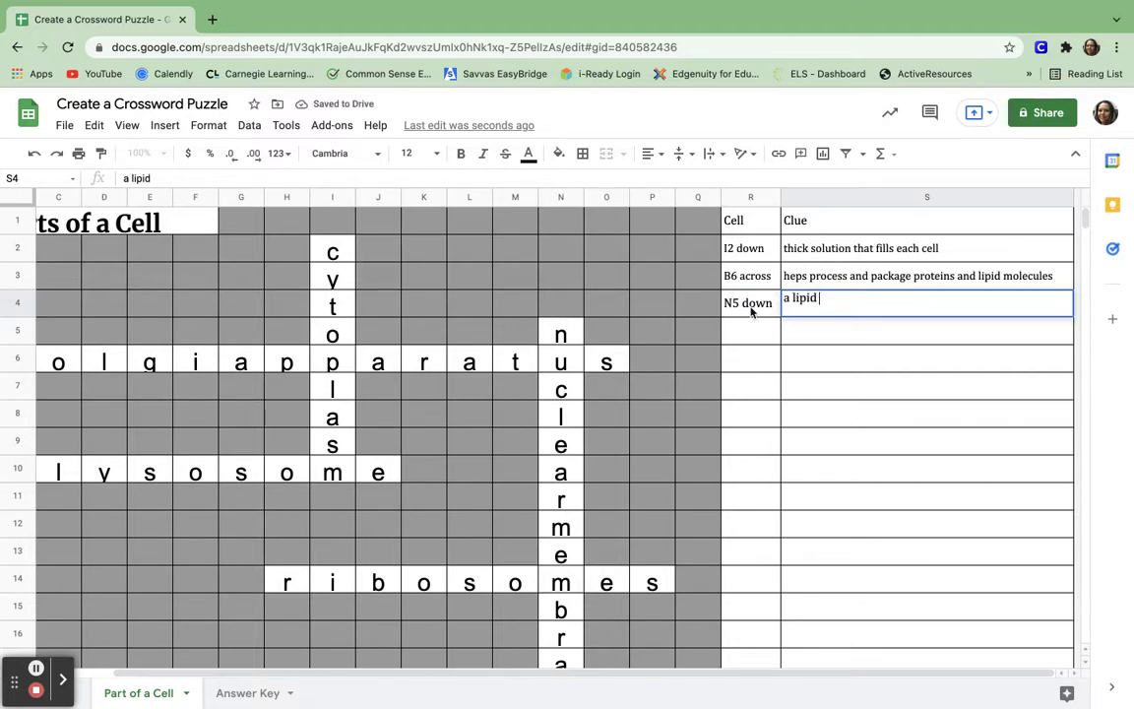
text(bila)
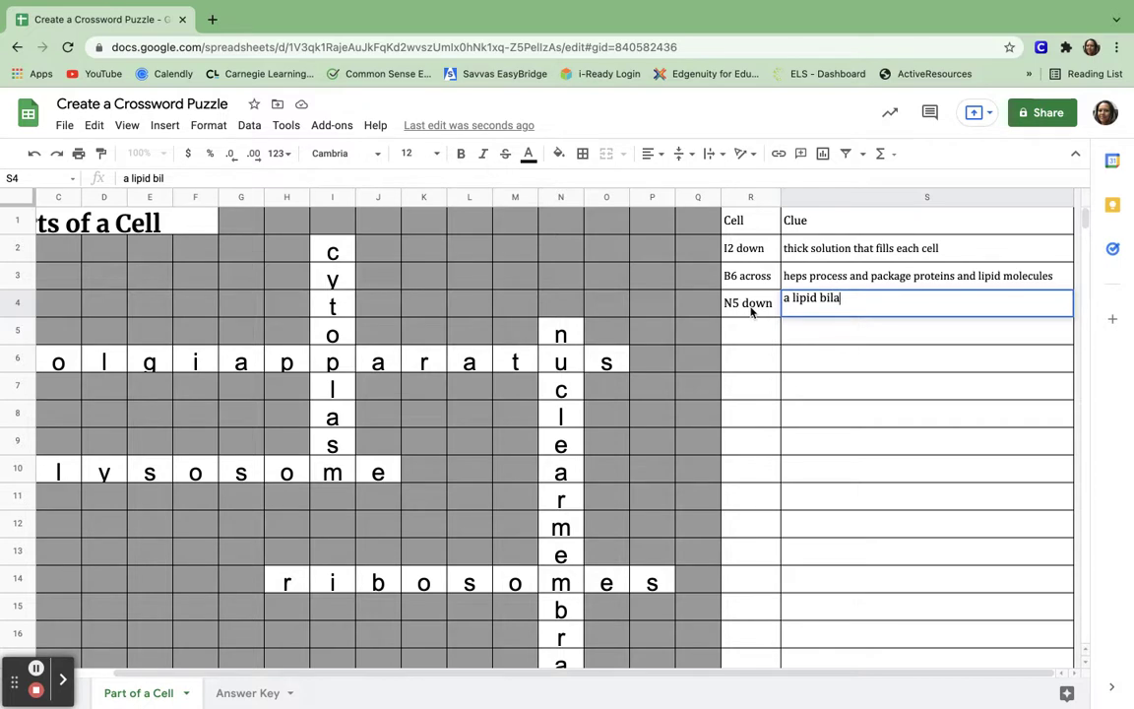
text(yer enclo)
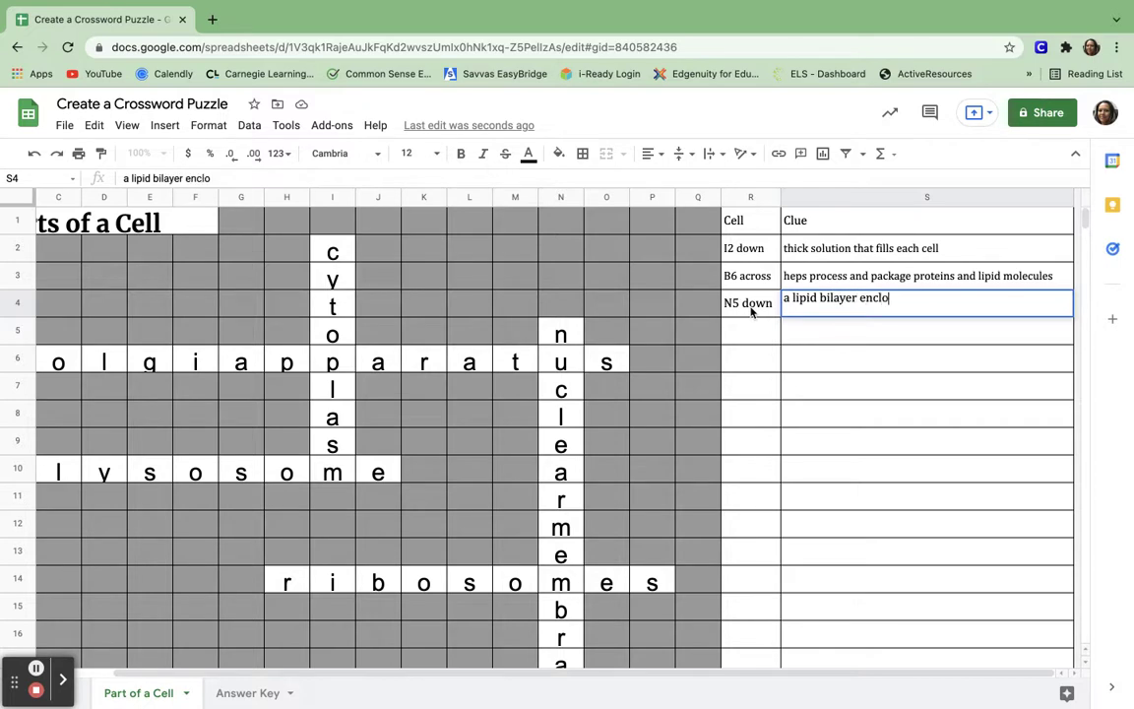
text(sing the nu)
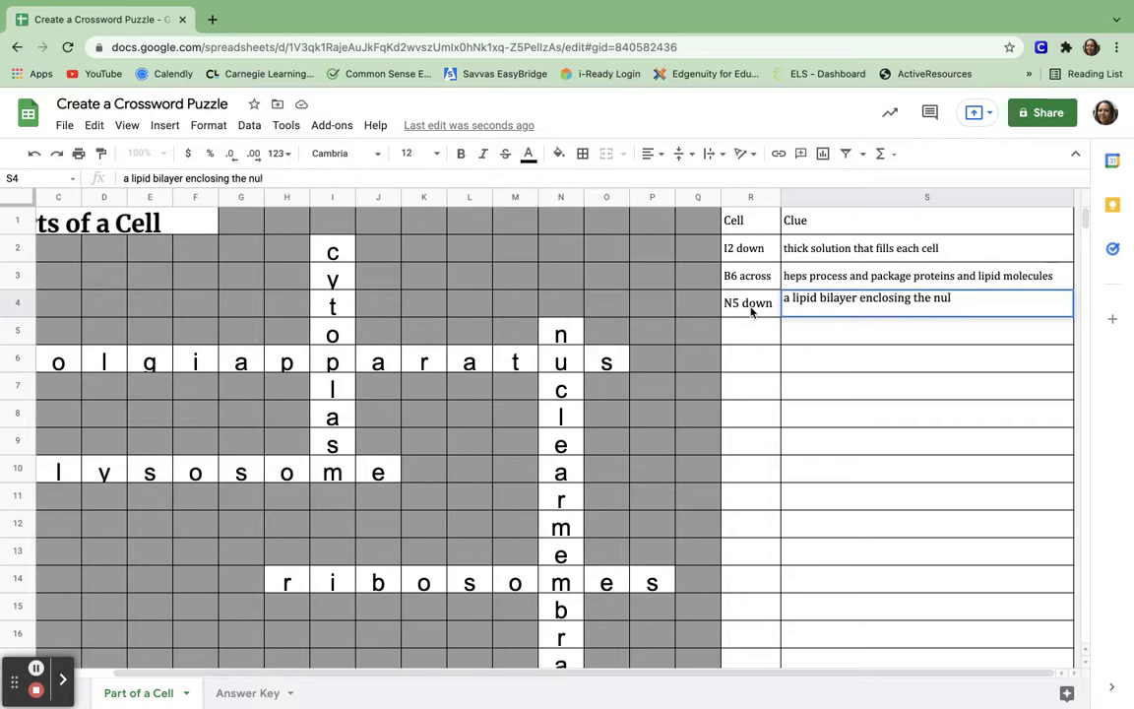
text(cleus)
key(BackSpace)
key(BackSpace)
key(BackSpace)
text(leus)
key(Return)
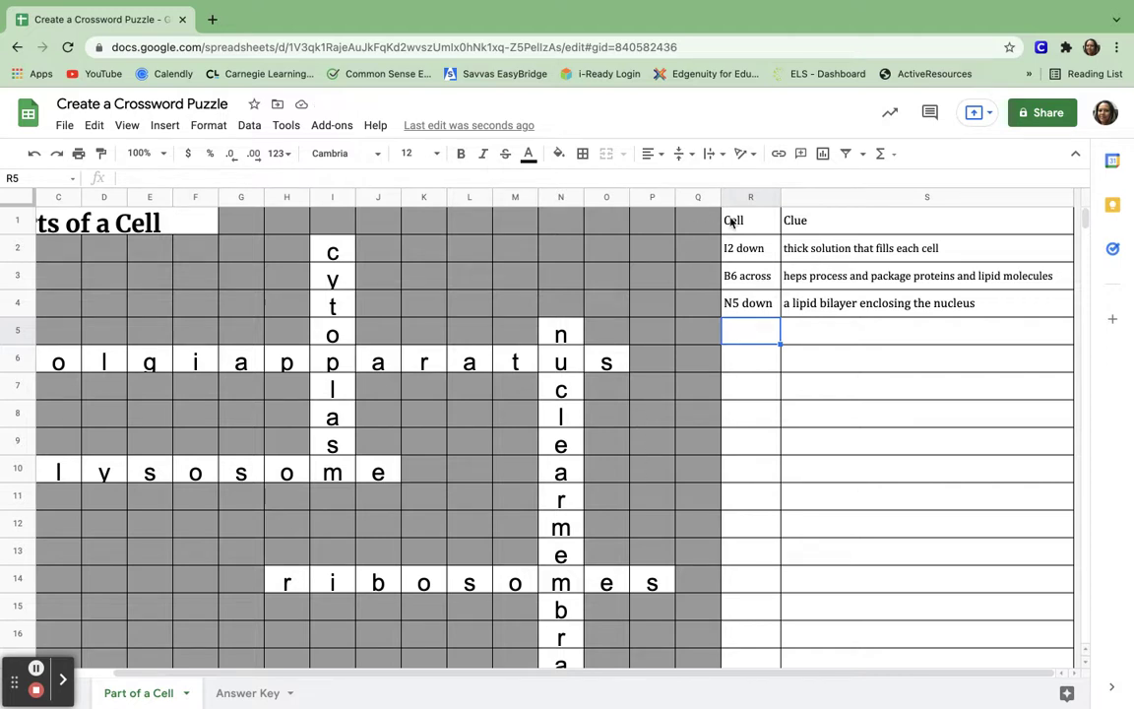
- Center the Cell and Clue headers in R1:S1 and make them bold at 18 points
drag(726, 223, 828, 222)
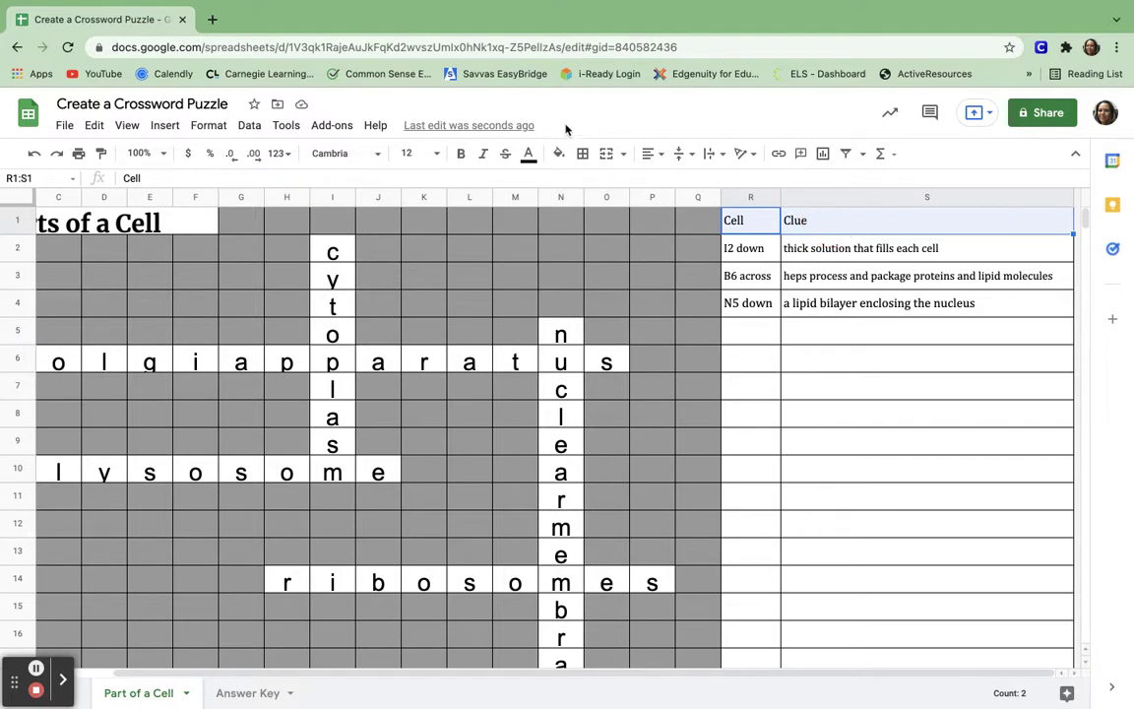
click(650, 154)
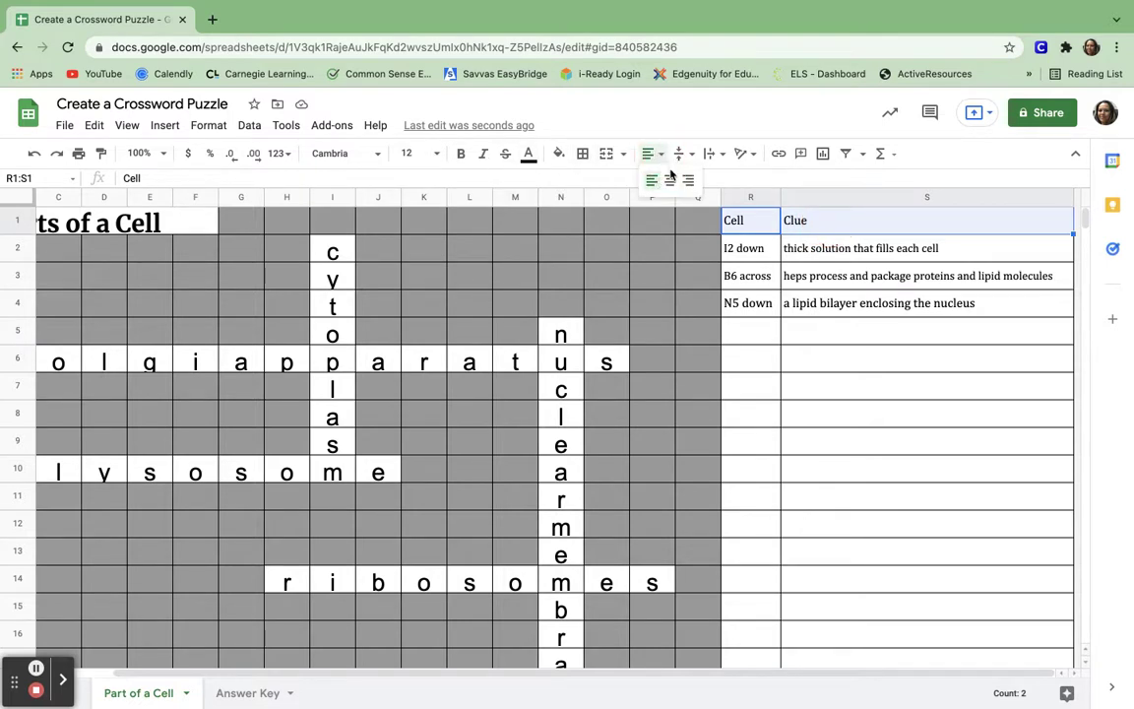
click(671, 181)
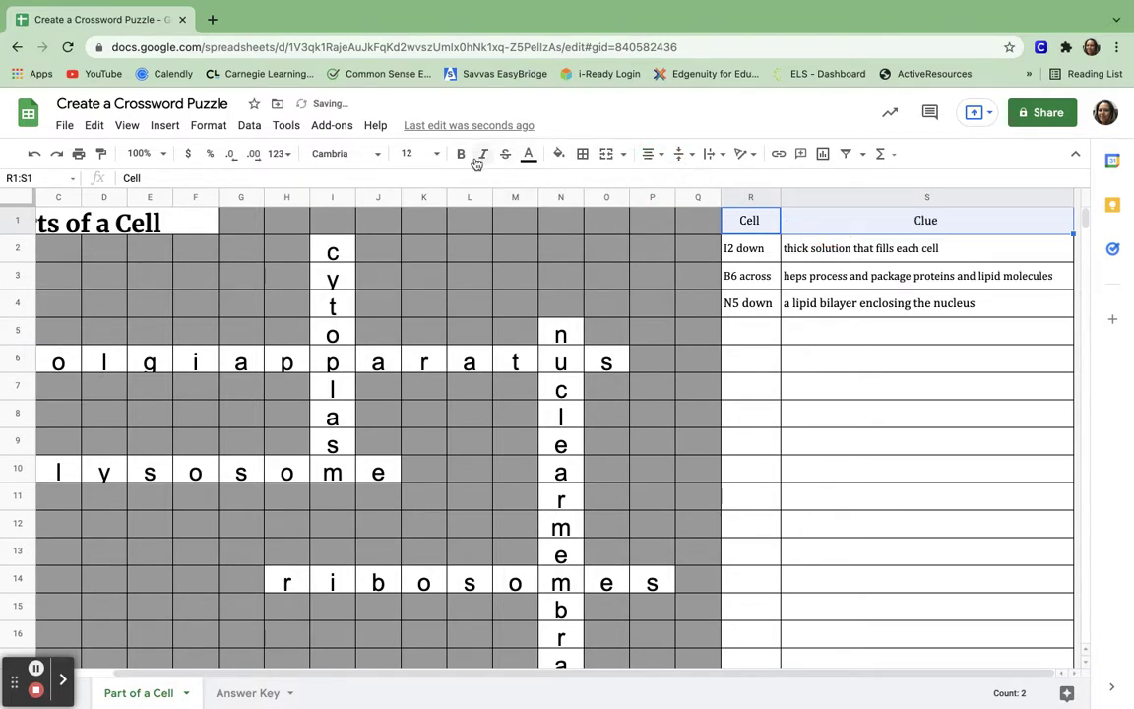
click(407, 154)
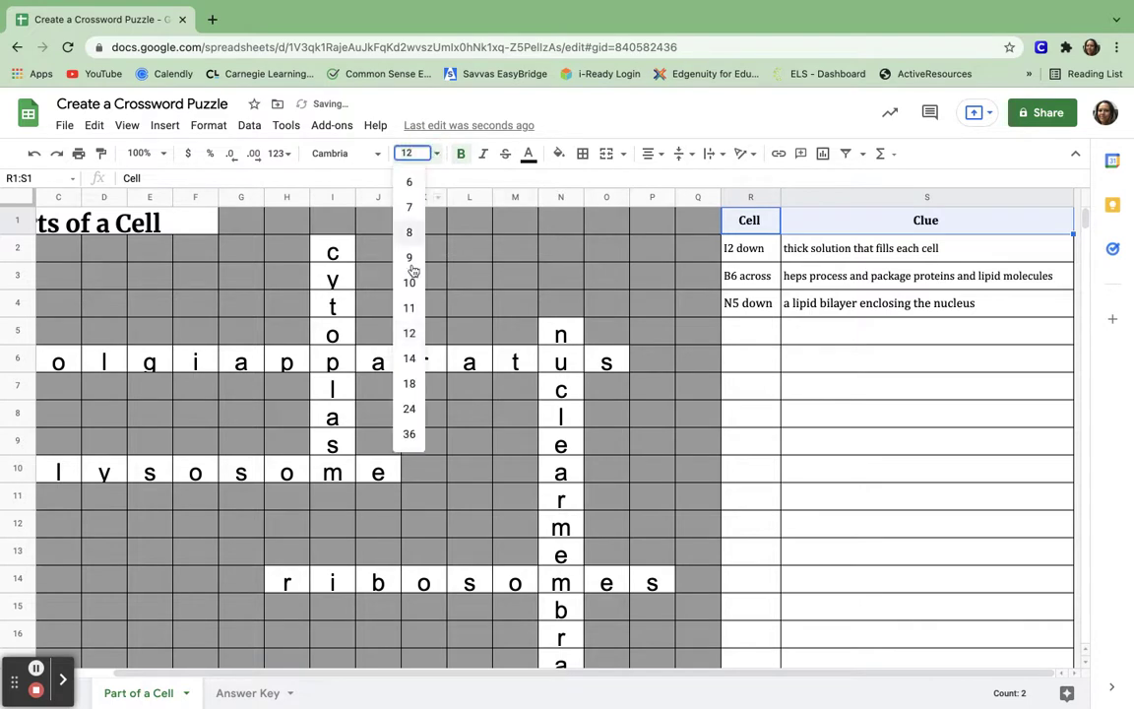
click(410, 383)
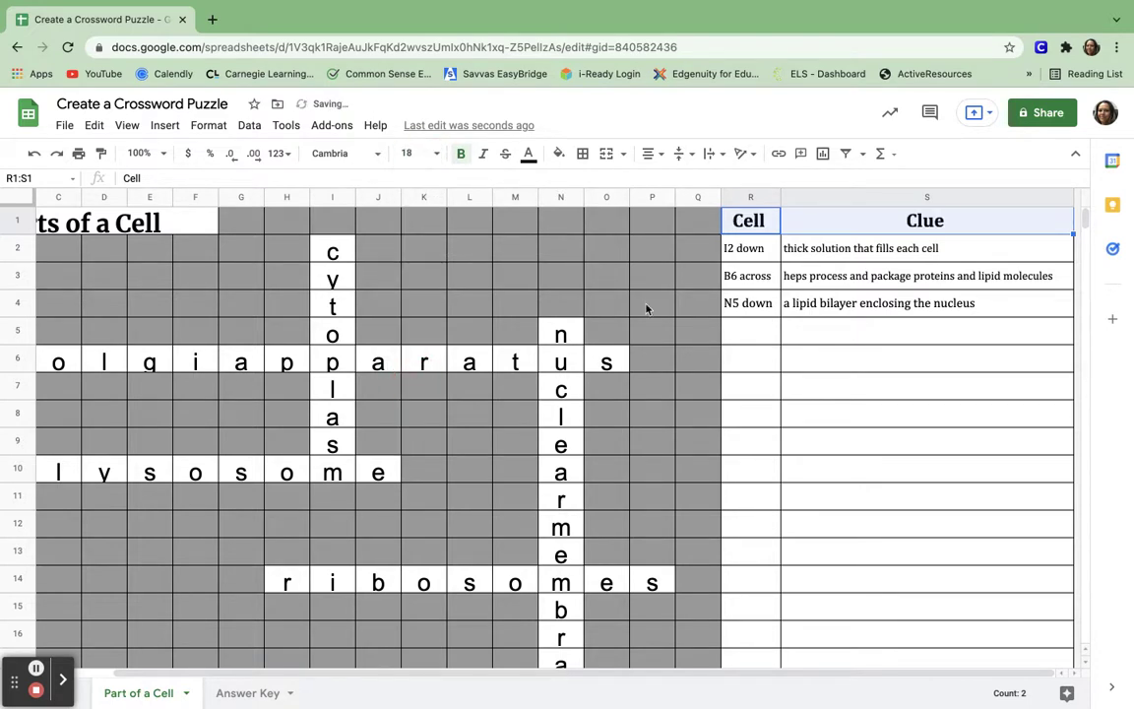
click(859, 339)
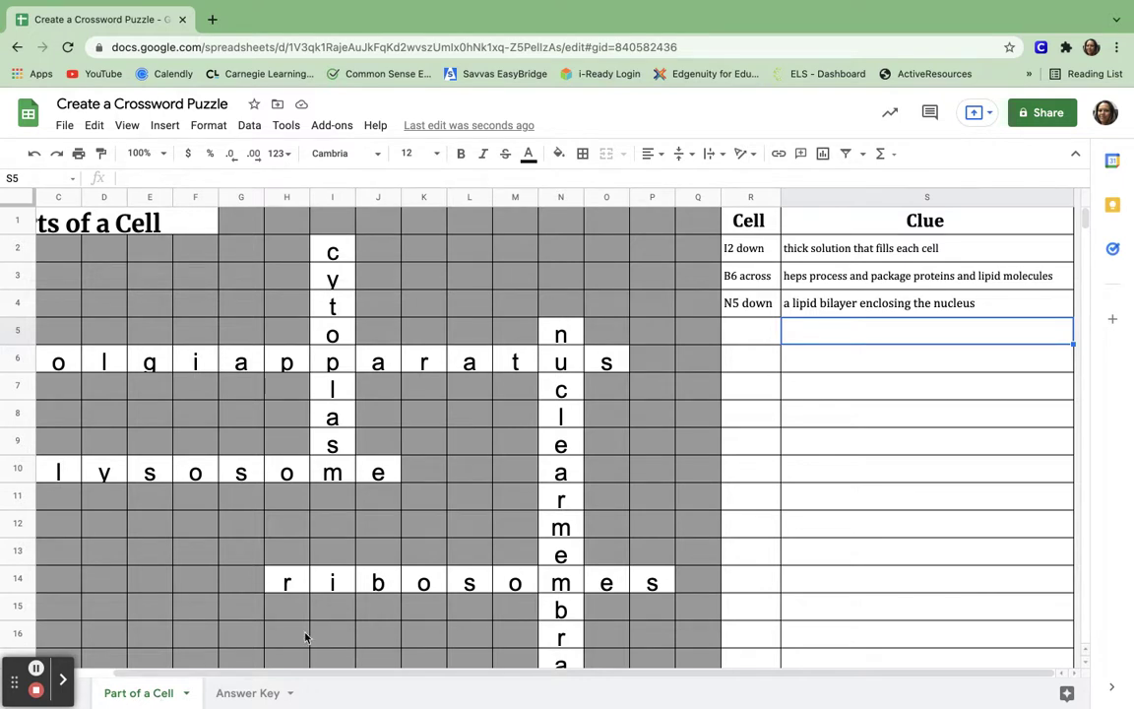
click(834, 673)
drag(835, 674, 746, 672)
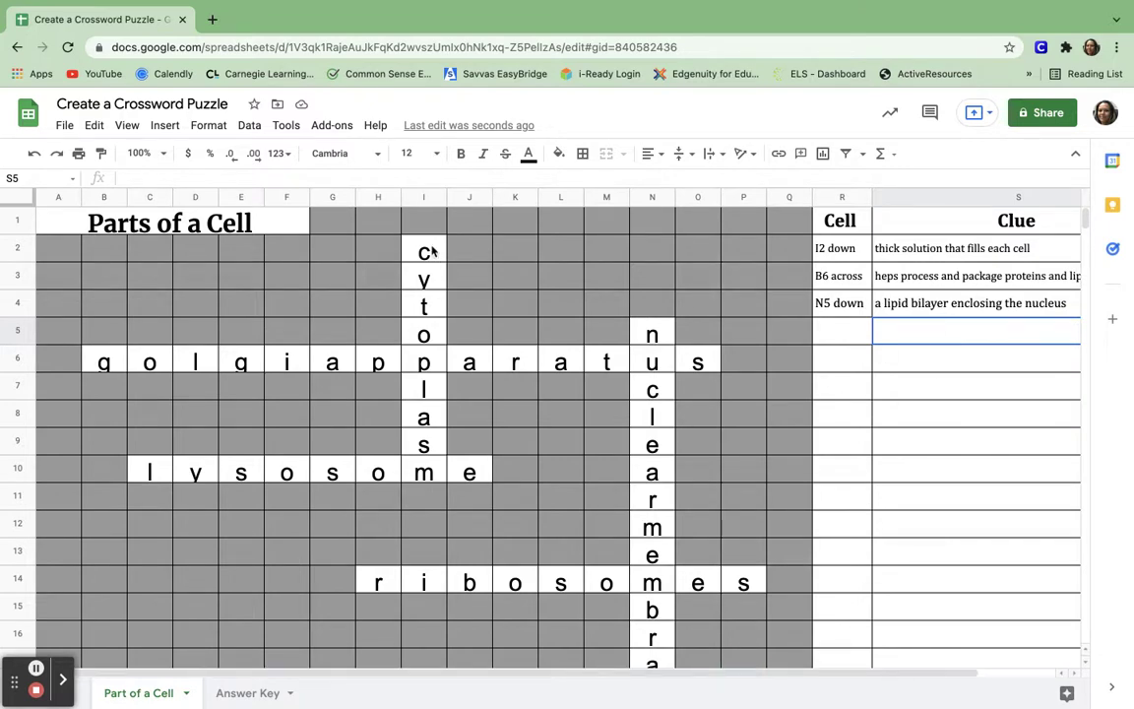
drag(431, 252, 430, 383)
key(ctrl+Left)
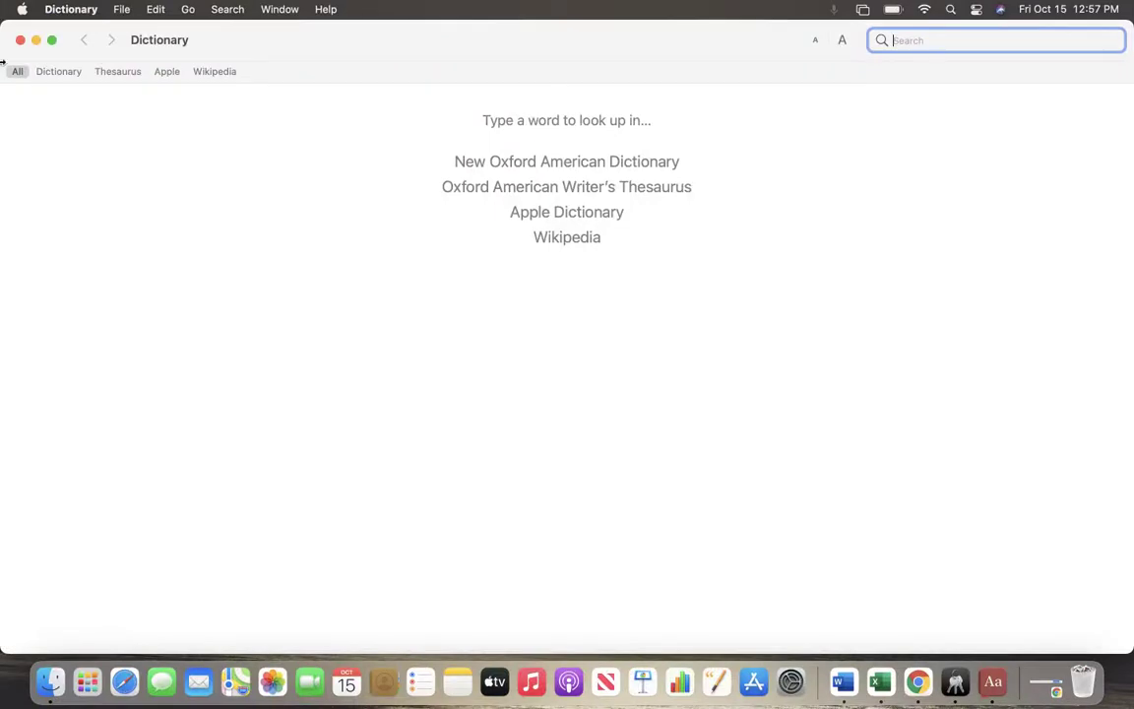
click(19, 40)
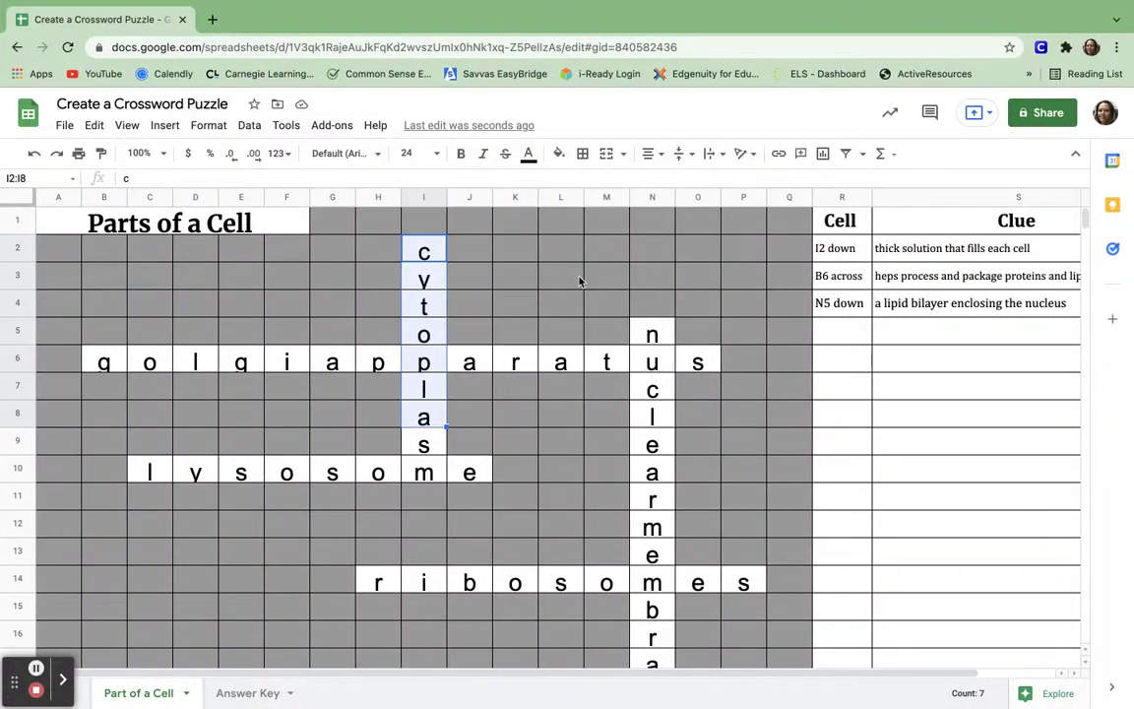
click(480, 248)
drag(430, 251, 425, 473)
right_click(425, 471)
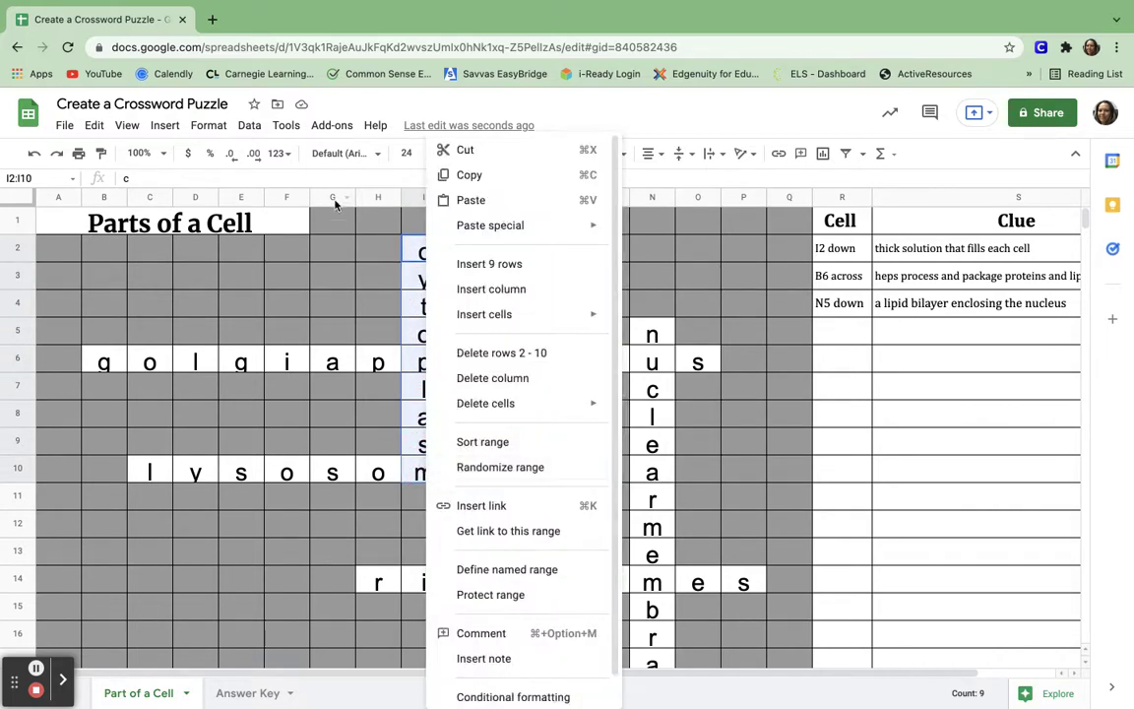
click(208, 125)
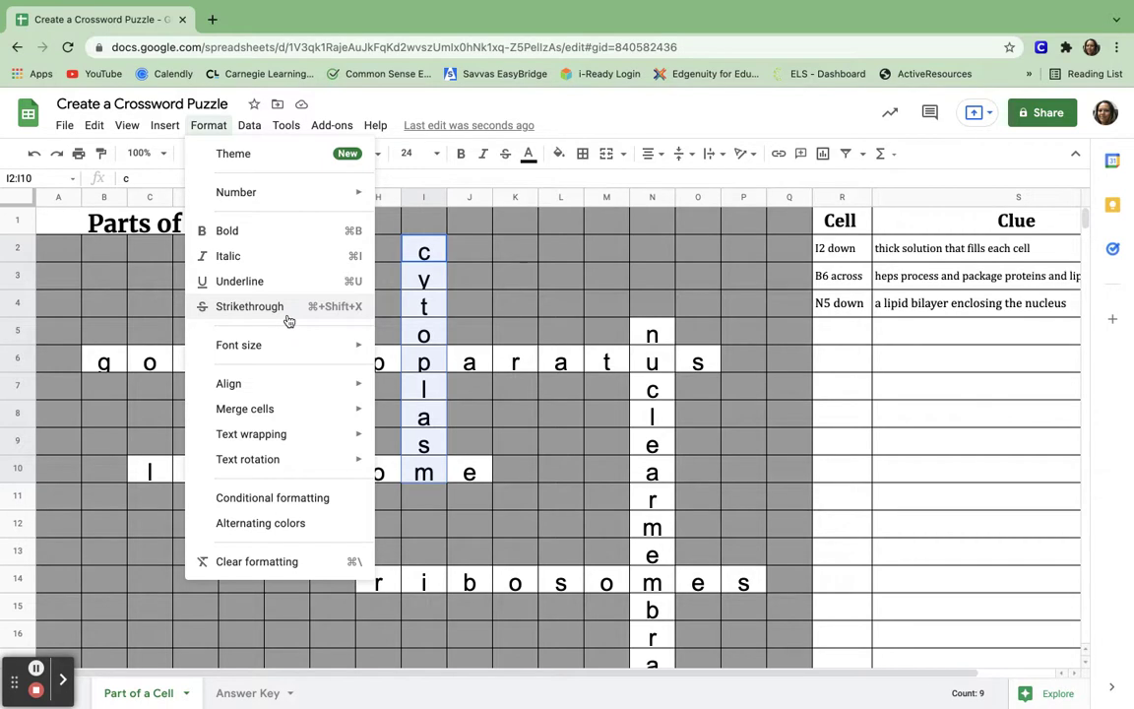
mouse_move(294, 412)
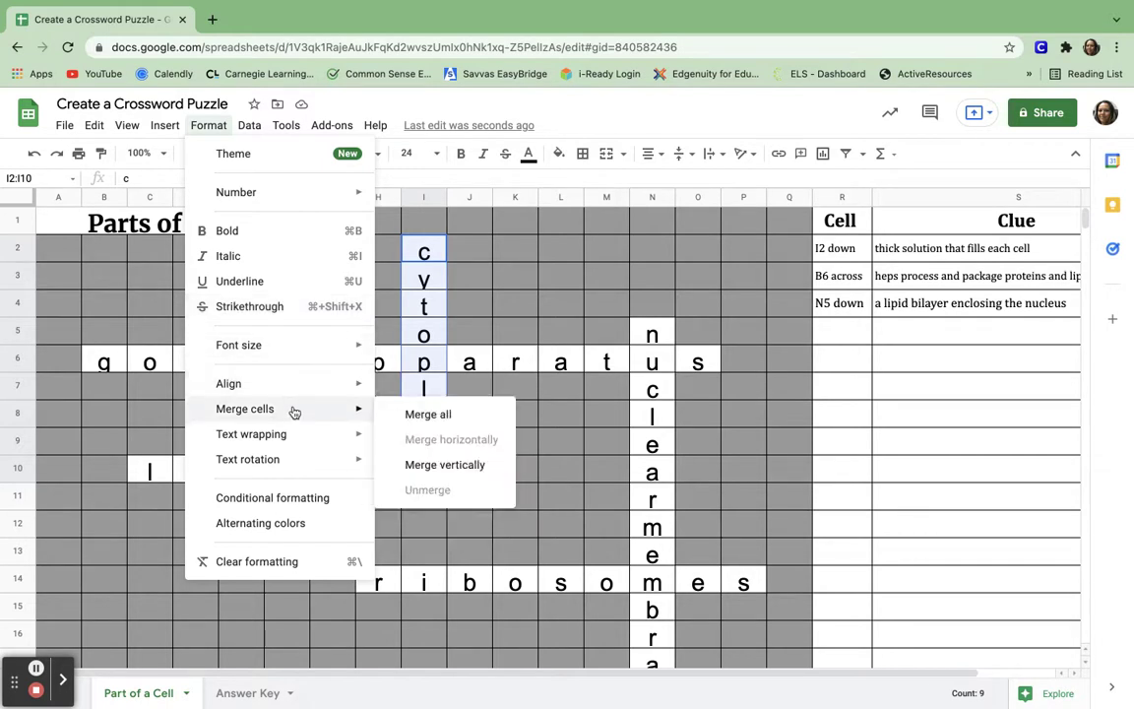
mouse_move(248, 131)
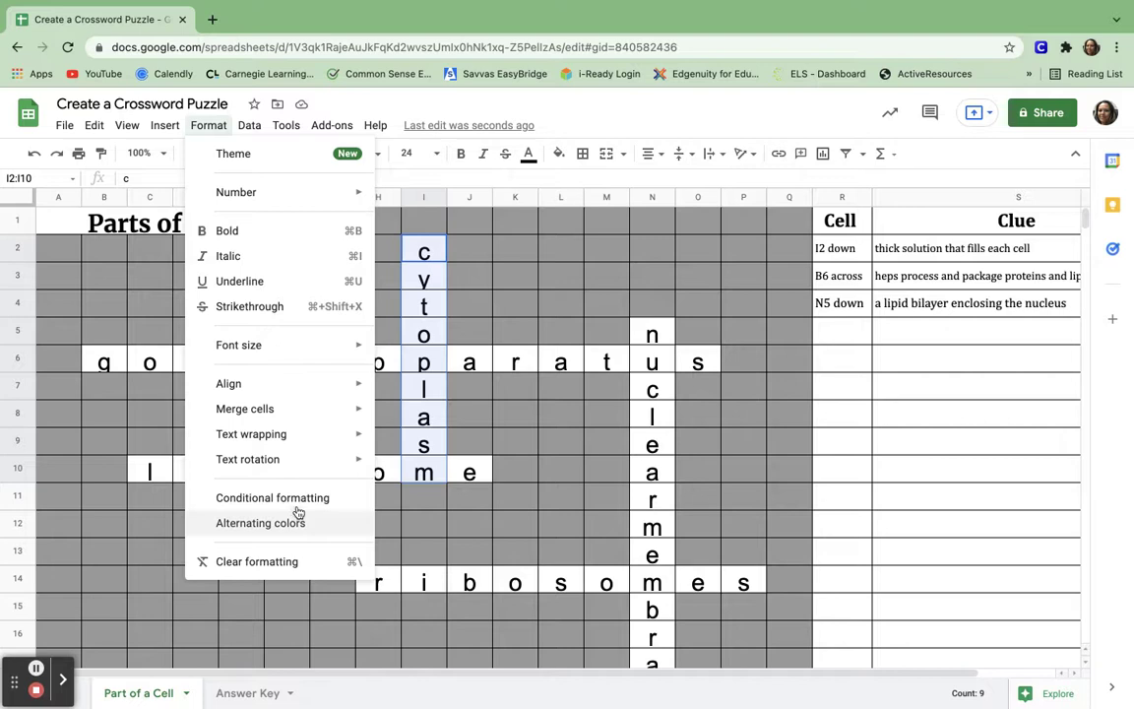
click(437, 255)
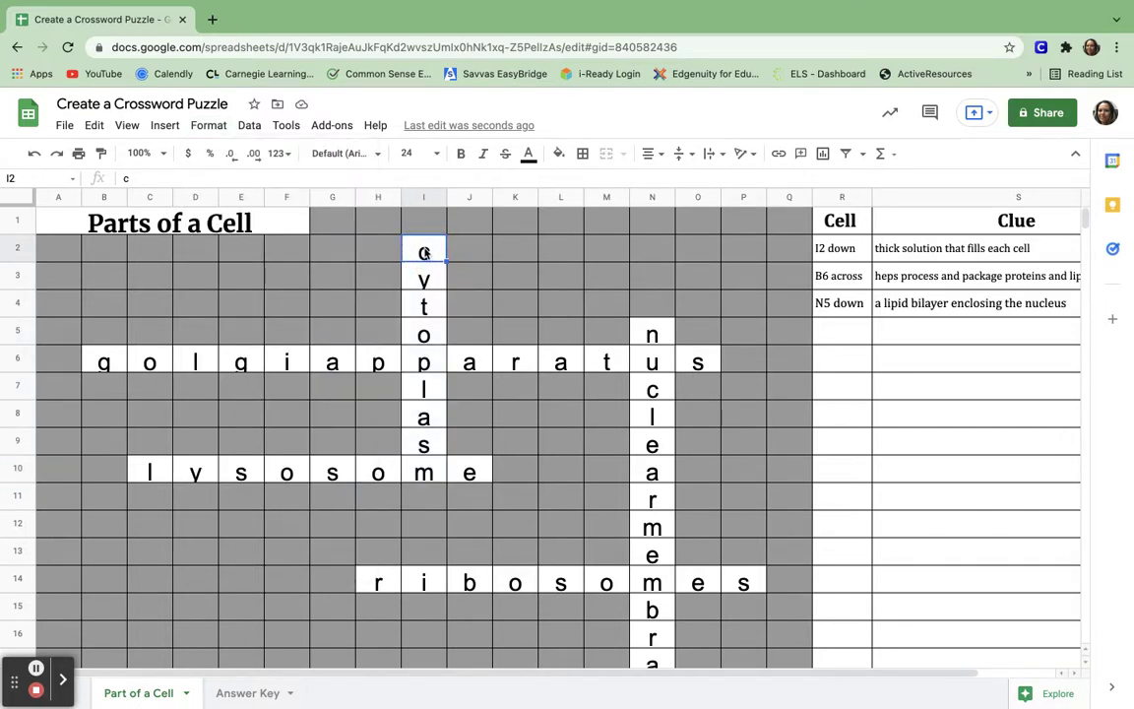
- Clear the puzzle sheet's letters for cytoplasm in I2:I10, golgi apparatus in B6:O6 and nuclear membrane in N5:N19
drag(425, 254, 433, 471)
key(Delete)
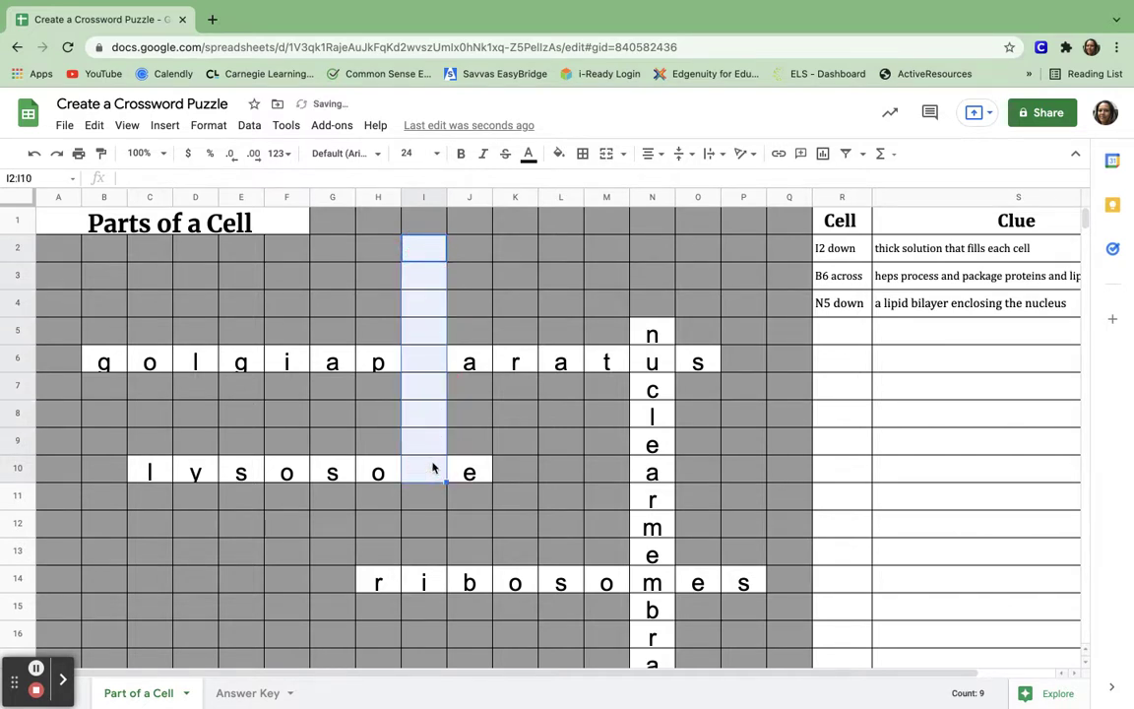
scroll(168, 388, right, 1)
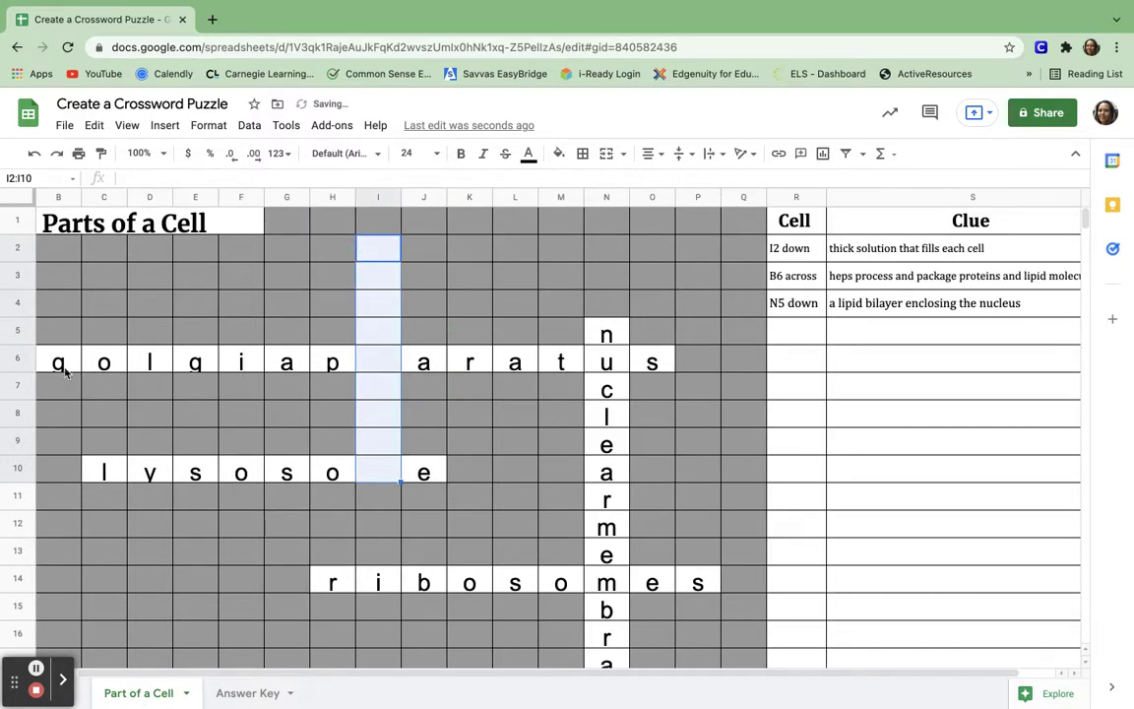
drag(47, 362, 608, 493)
key(Delete)
key(Delete)
- Clear the letters of ribosomes in H14:P14 and lysosome in C10:J10 from the puzzle sheet
drag(325, 360, 694, 372)
key(Delete)
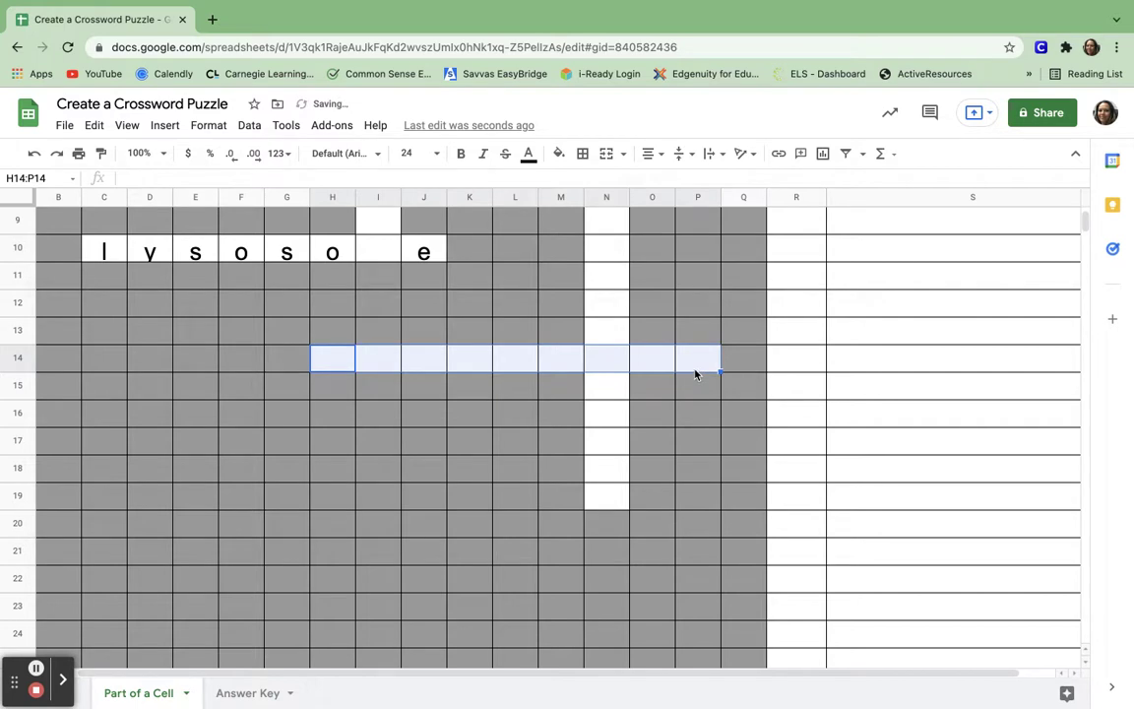
drag(436, 258, 106, 251)
key(Delete)
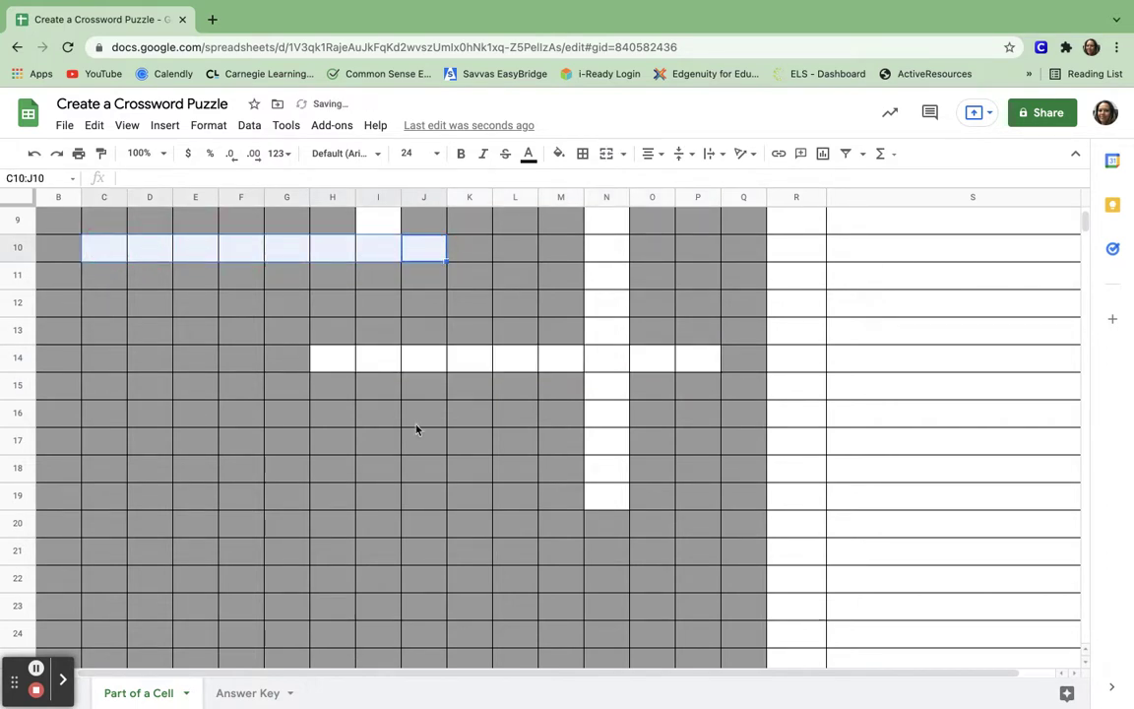
scroll(508, 464, up, 2)
scroll(508, 464, left, 1)
scroll(508, 464, up, 2)
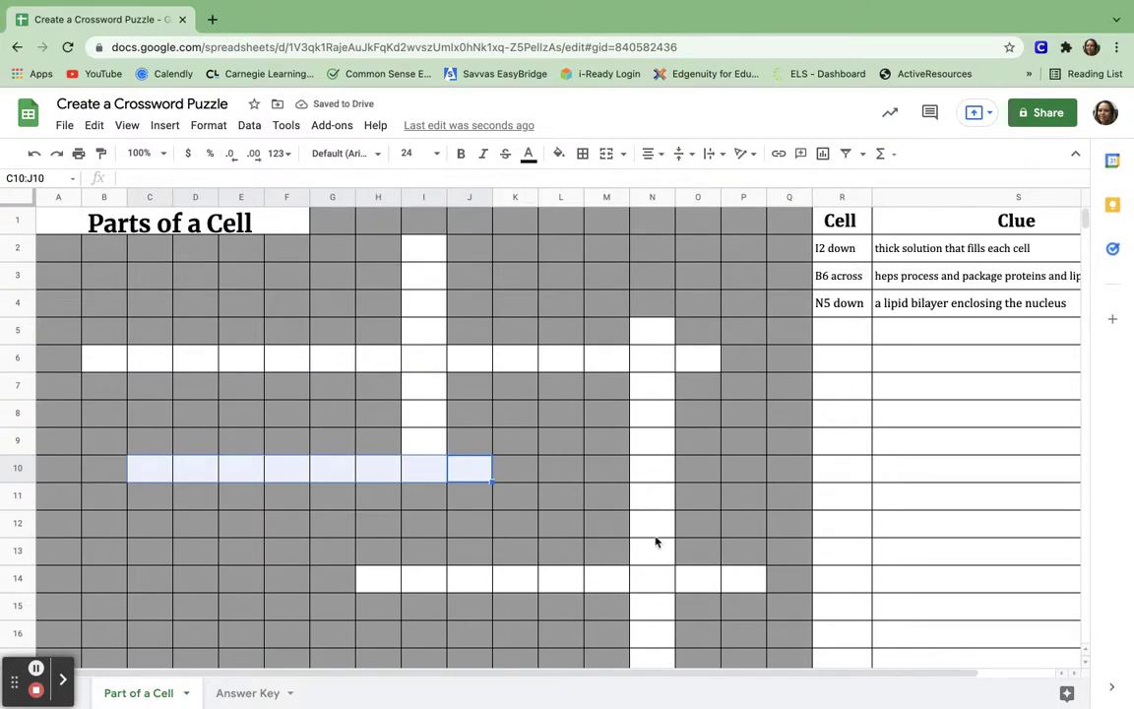
click(431, 368)
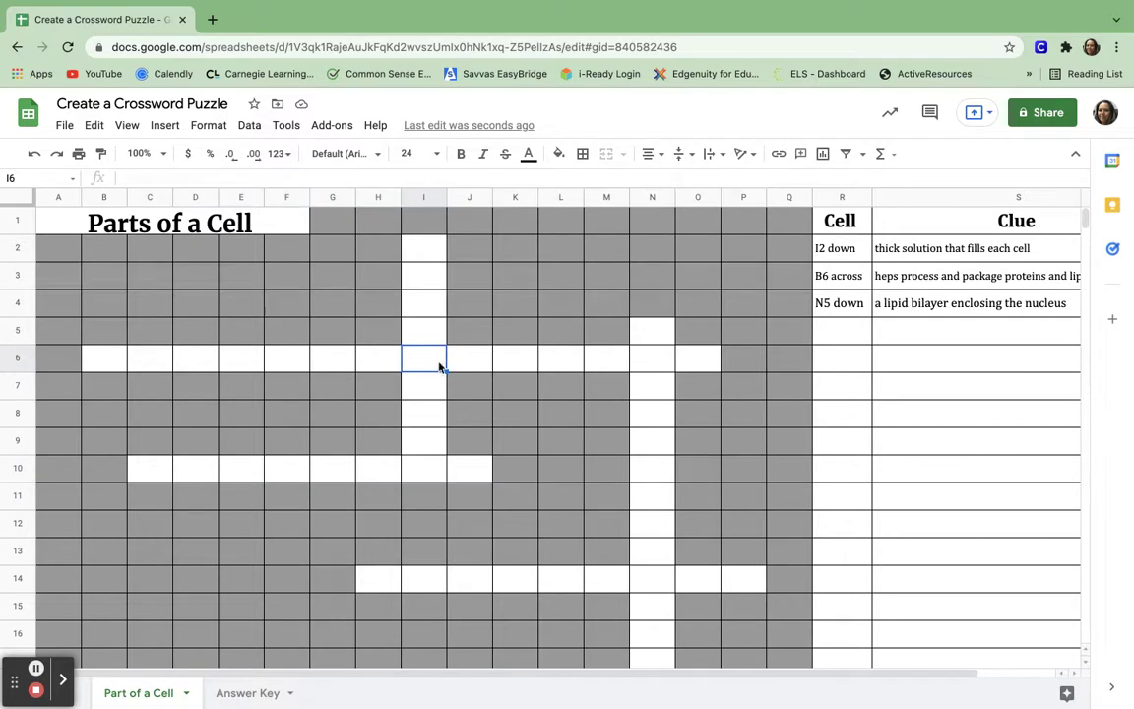
click(669, 366)
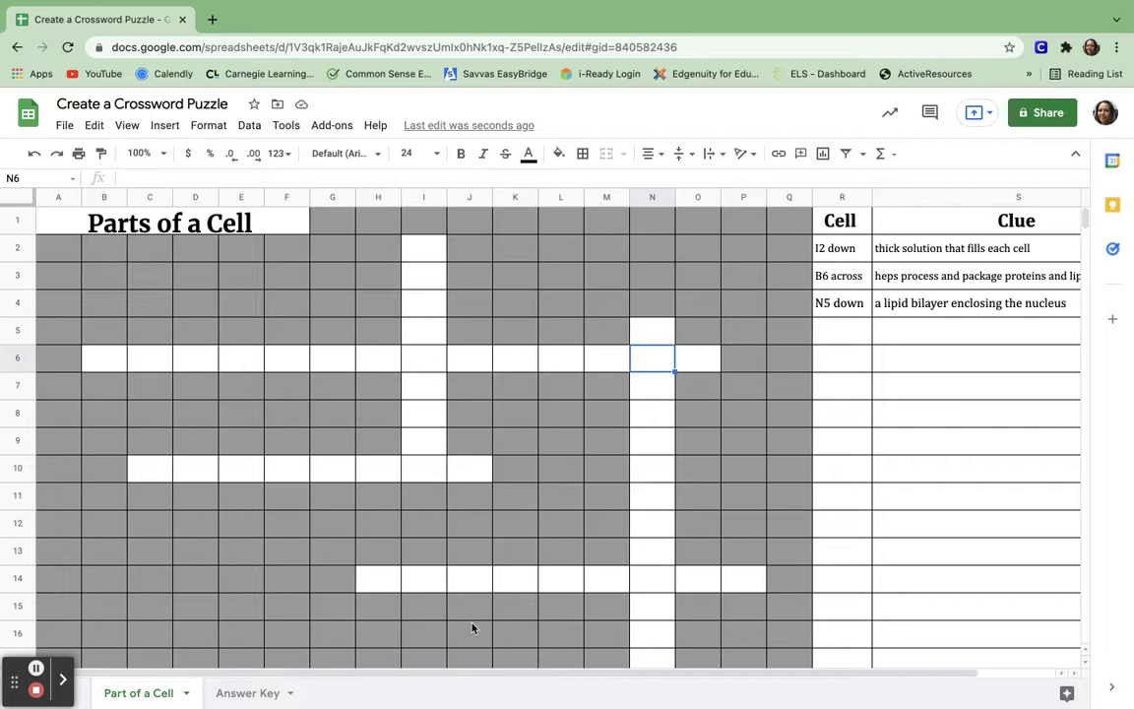
- Hide the Answer Key sheet and dismiss the hidden-sheet notice
click(246, 692)
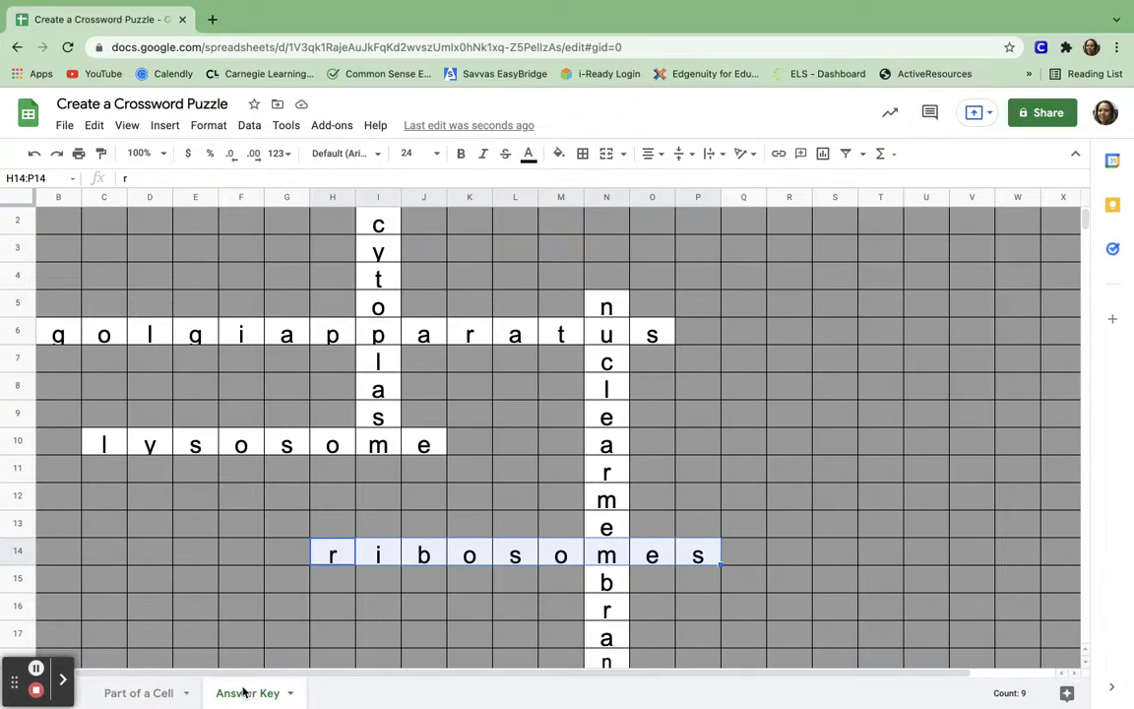
click(136, 693)
right_click(163, 695)
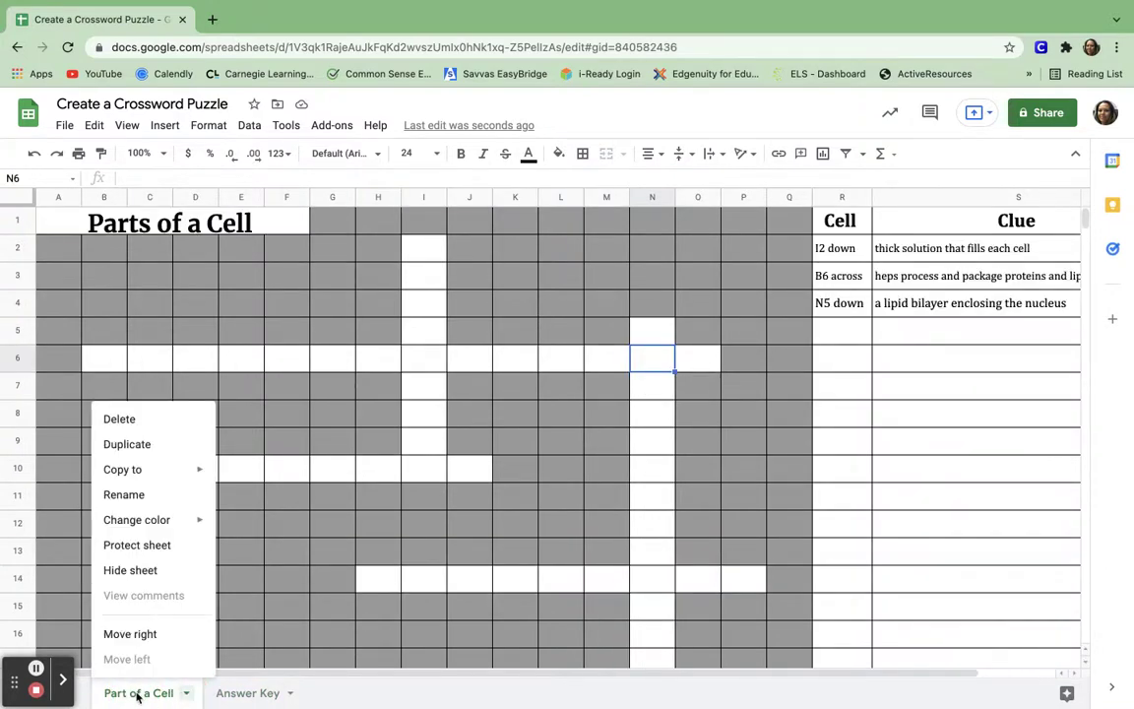
click(228, 697)
click(288, 694)
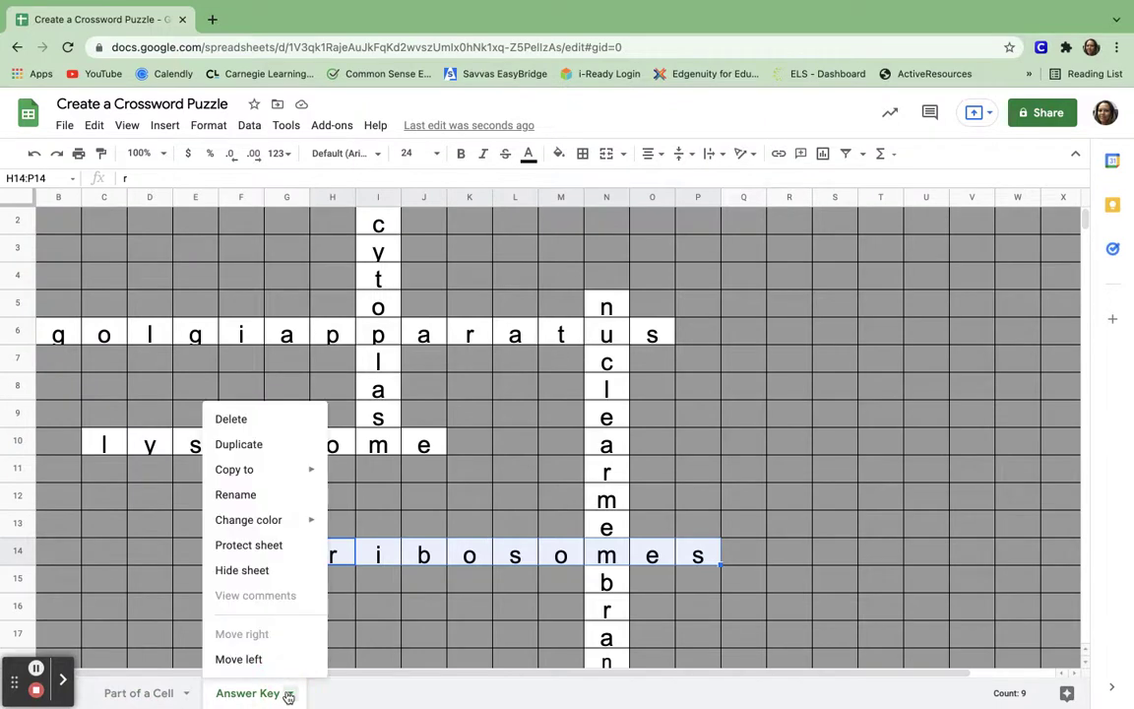
click(267, 573)
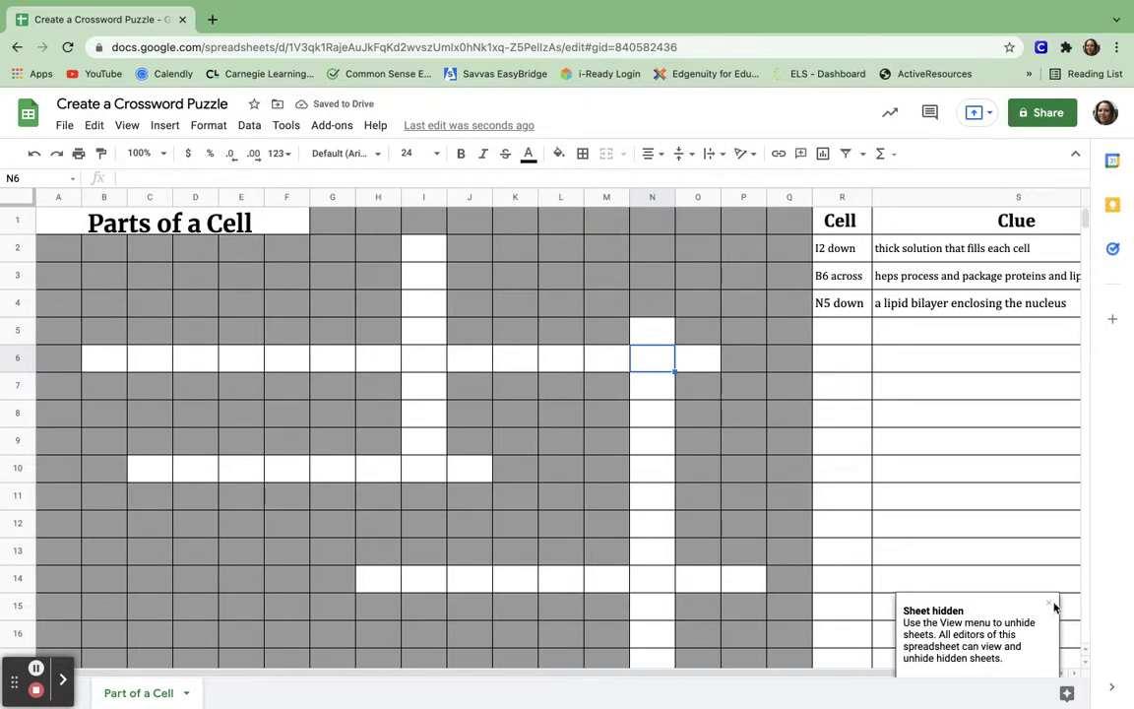
click(1049, 608)
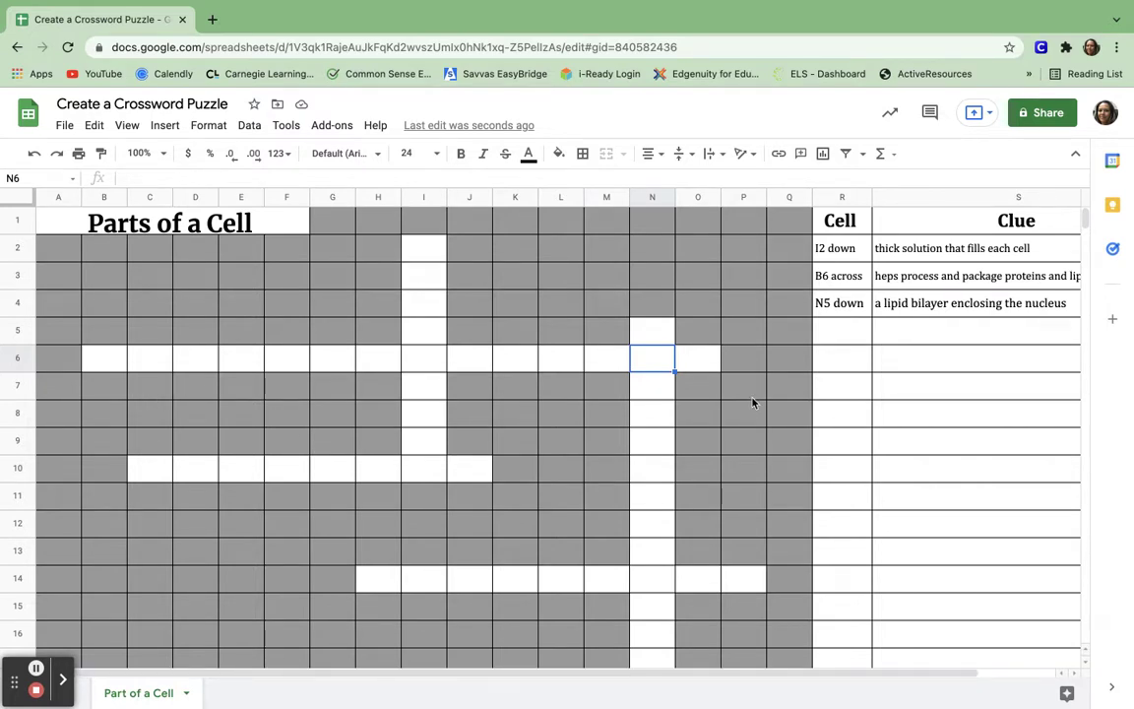
click(431, 246)
text(a)
key(BackSpace)
key(Escape)
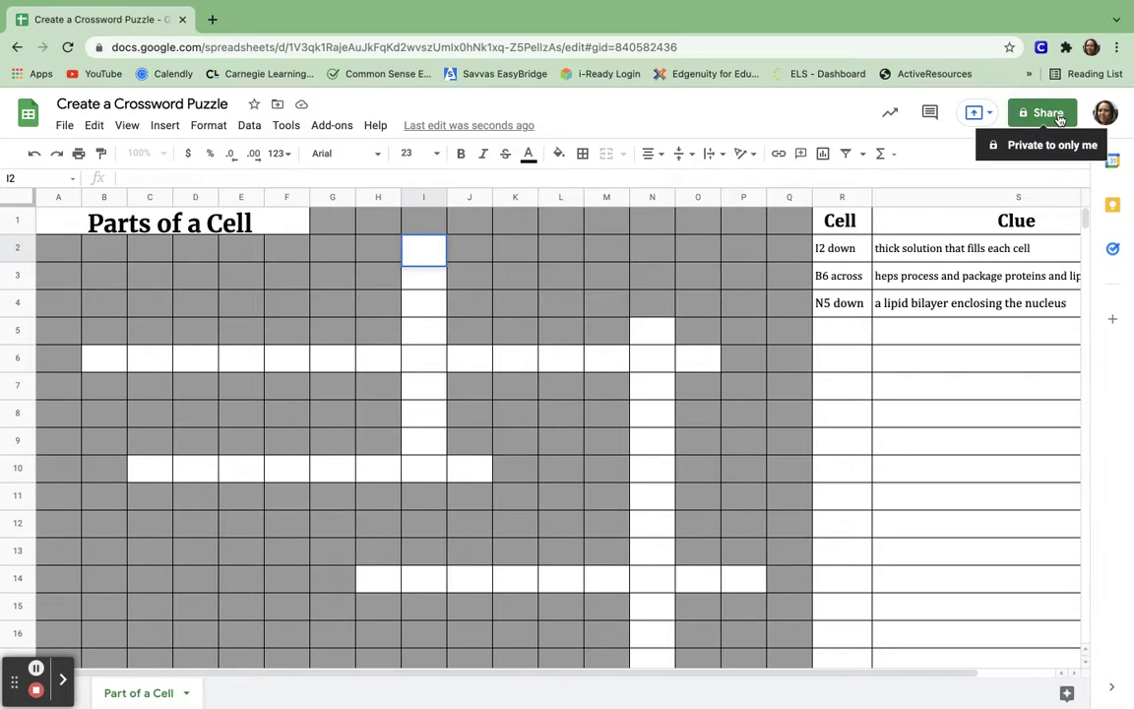
mouse_move(213, 5)
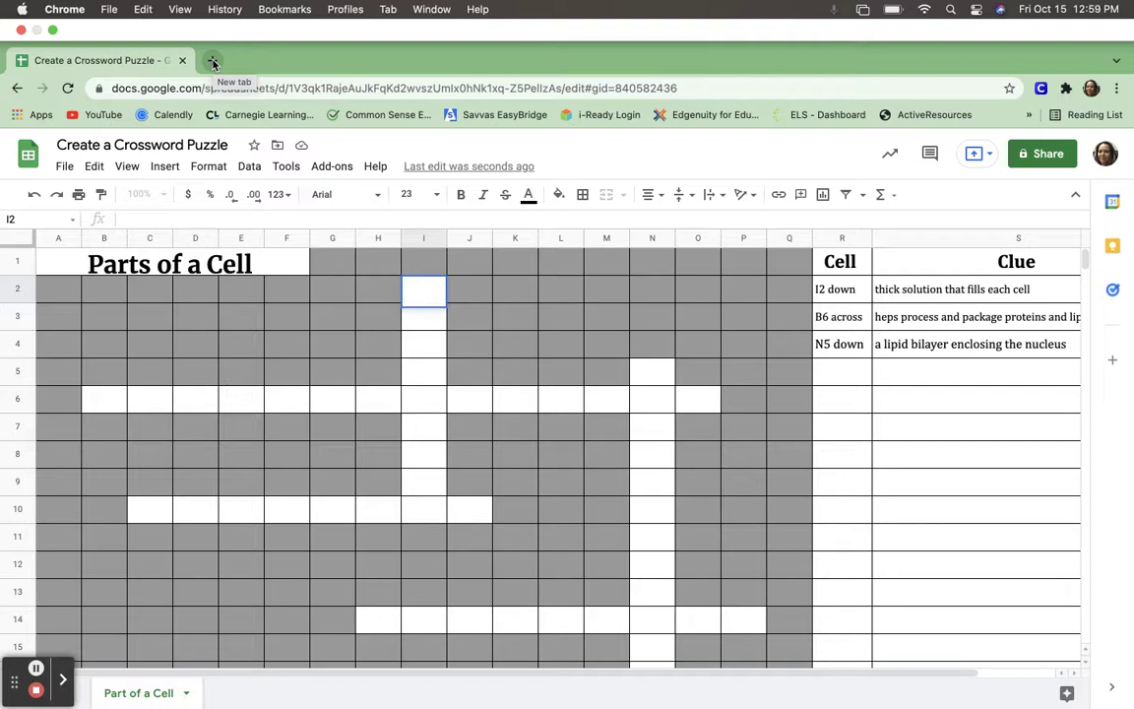
- Open Google Classroom in a new browser tab and go to the Classwork page of the sample class
click(213, 62)
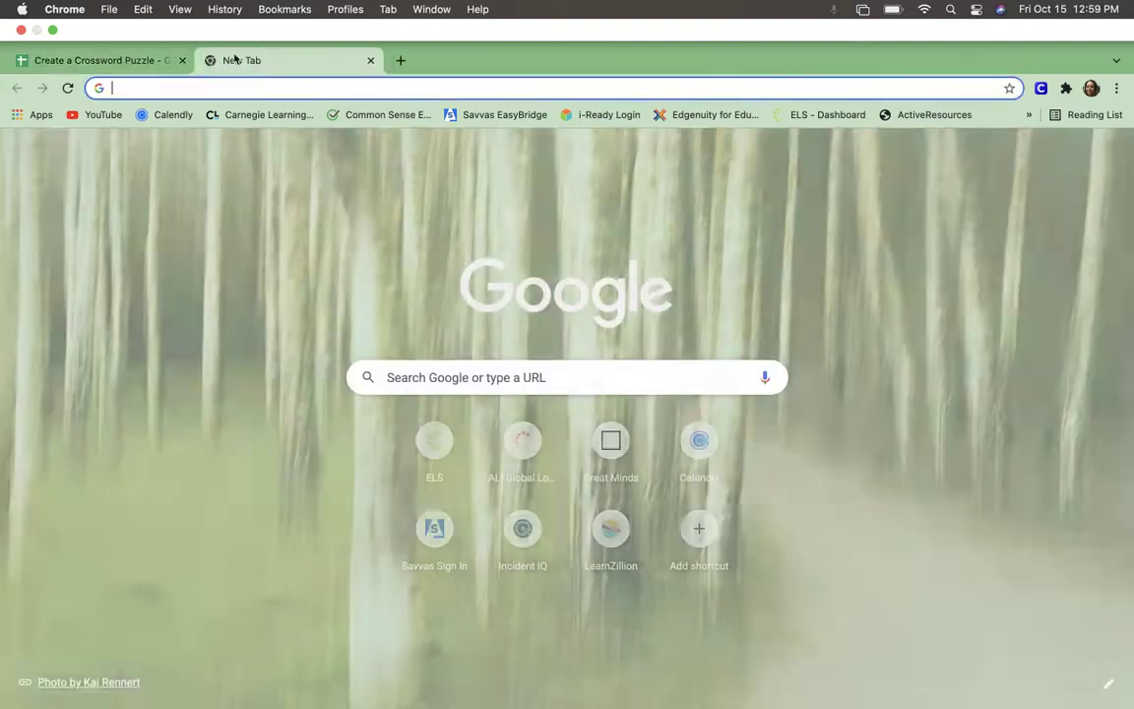
click(1069, 112)
click(1083, 405)
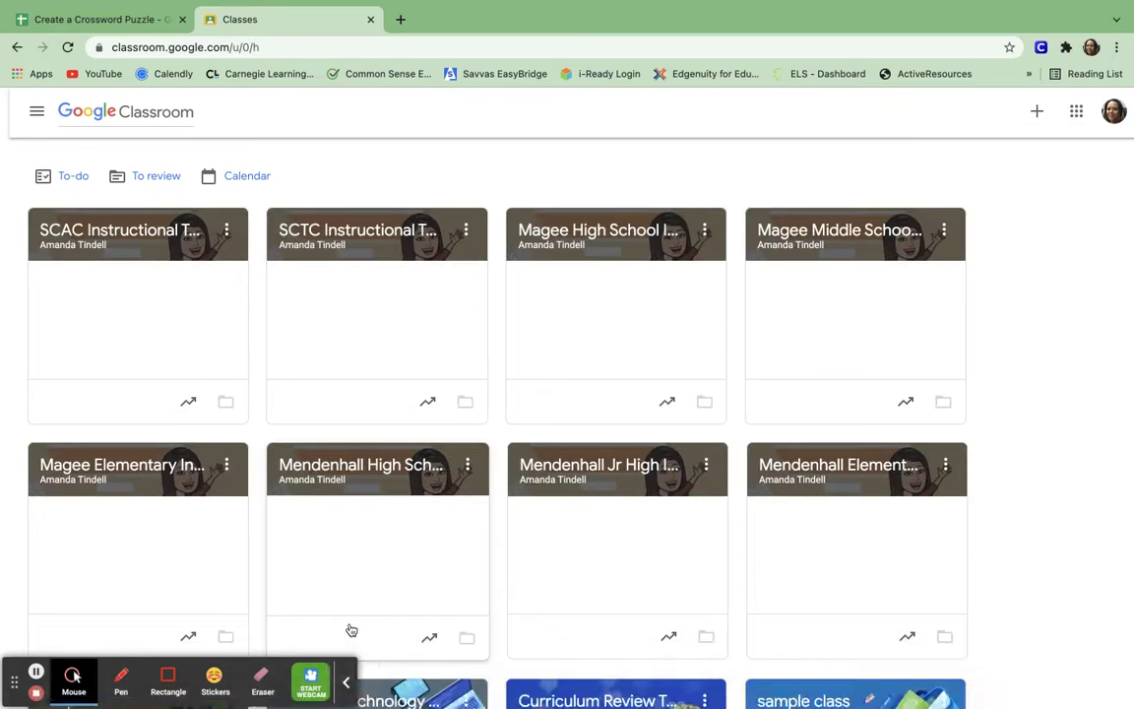
click(347, 679)
scroll(455, 528, down, 5)
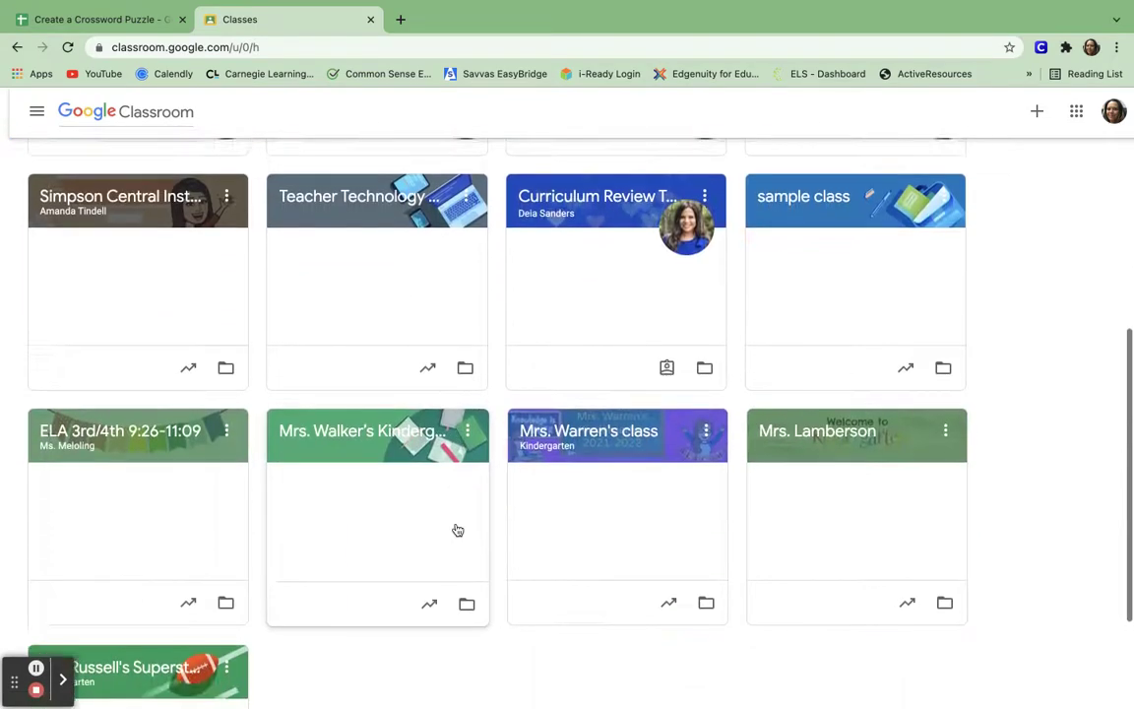
scroll(456, 529, up, 5)
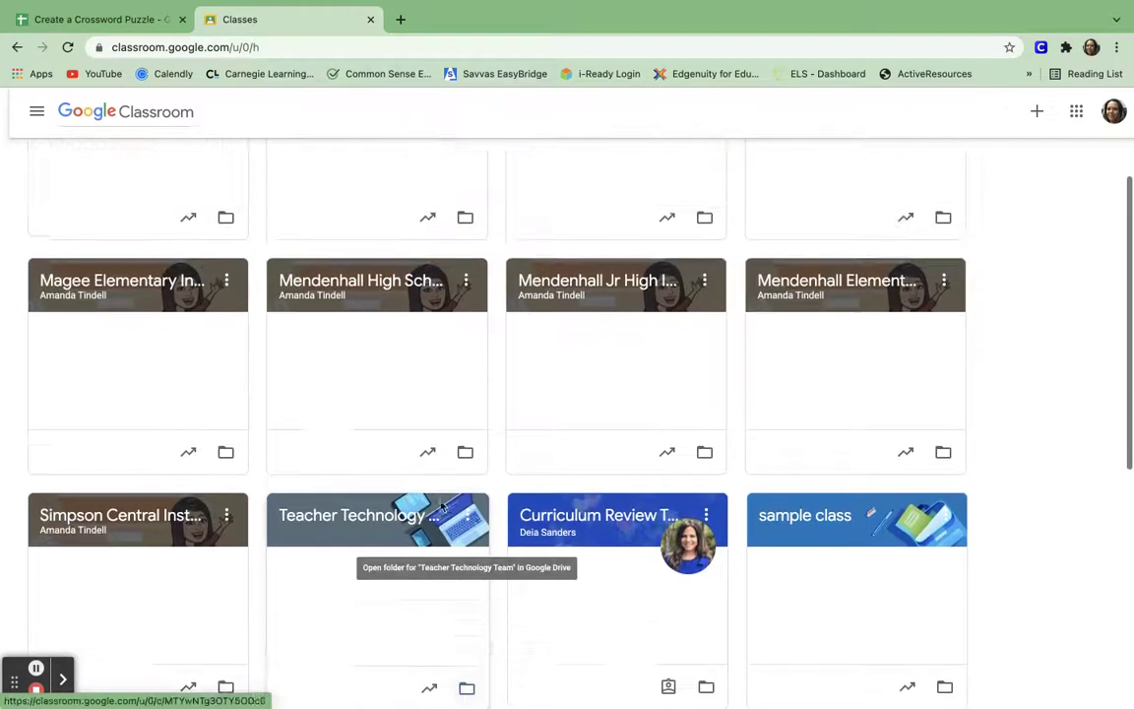
click(800, 566)
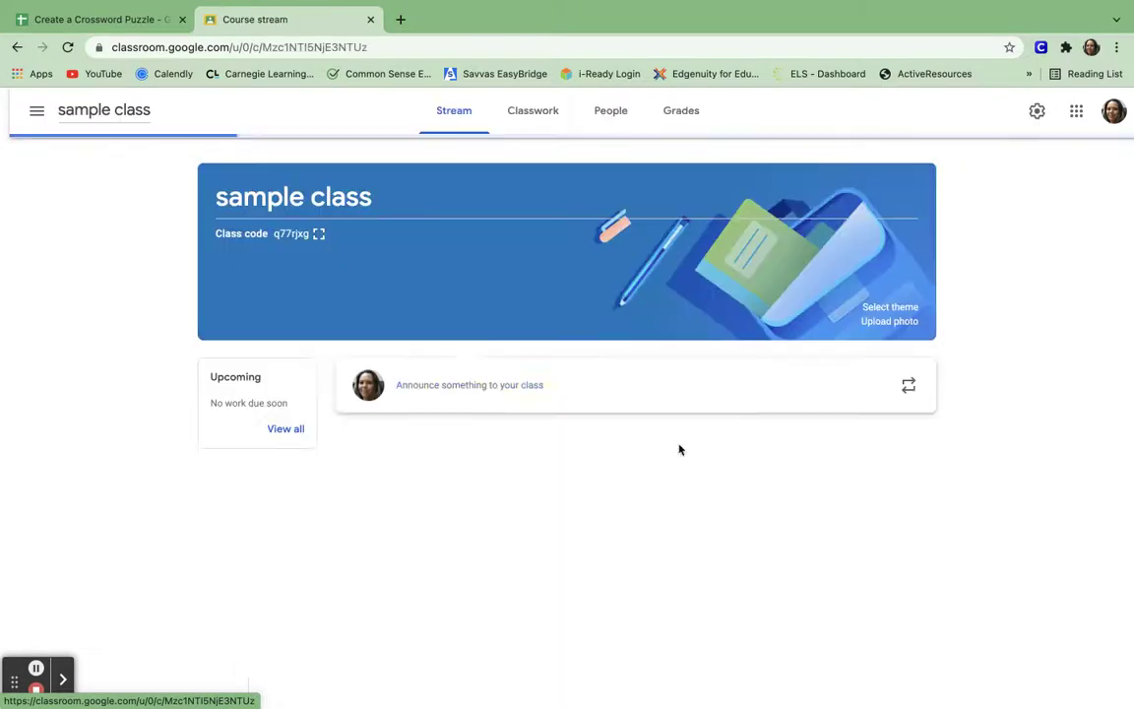
click(533, 111)
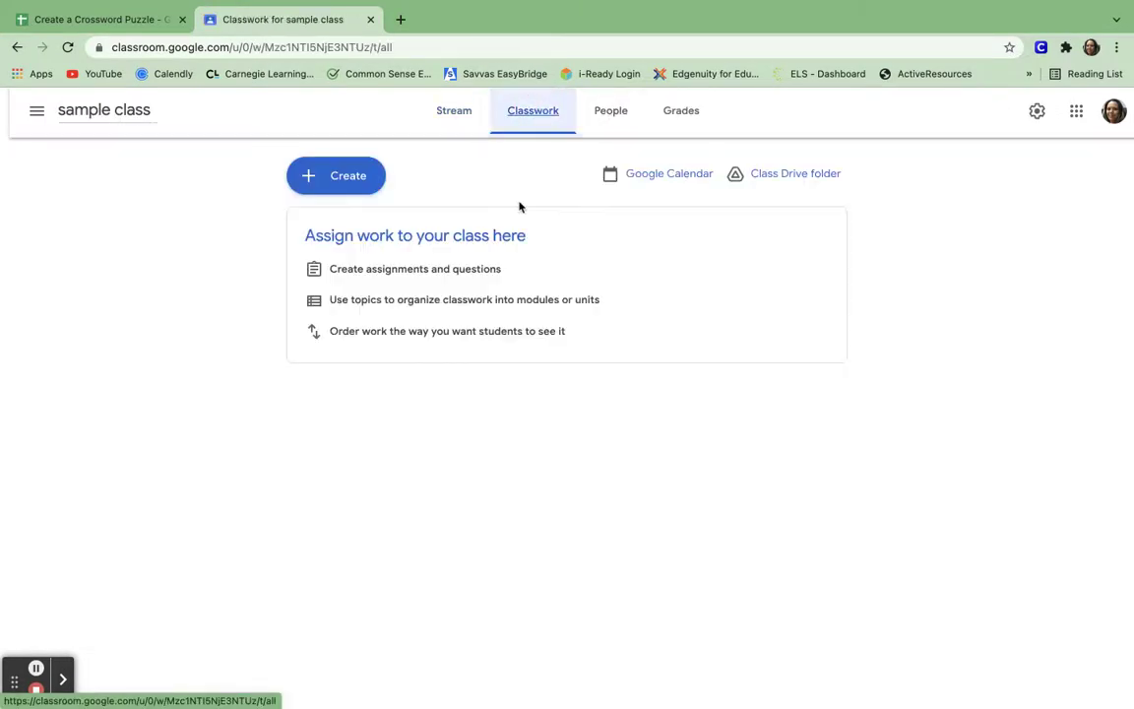
- Start a new assignment and attach the Create a Crossword Puzzle spreadsheet from Drive, set to make a copy for each student
click(307, 173)
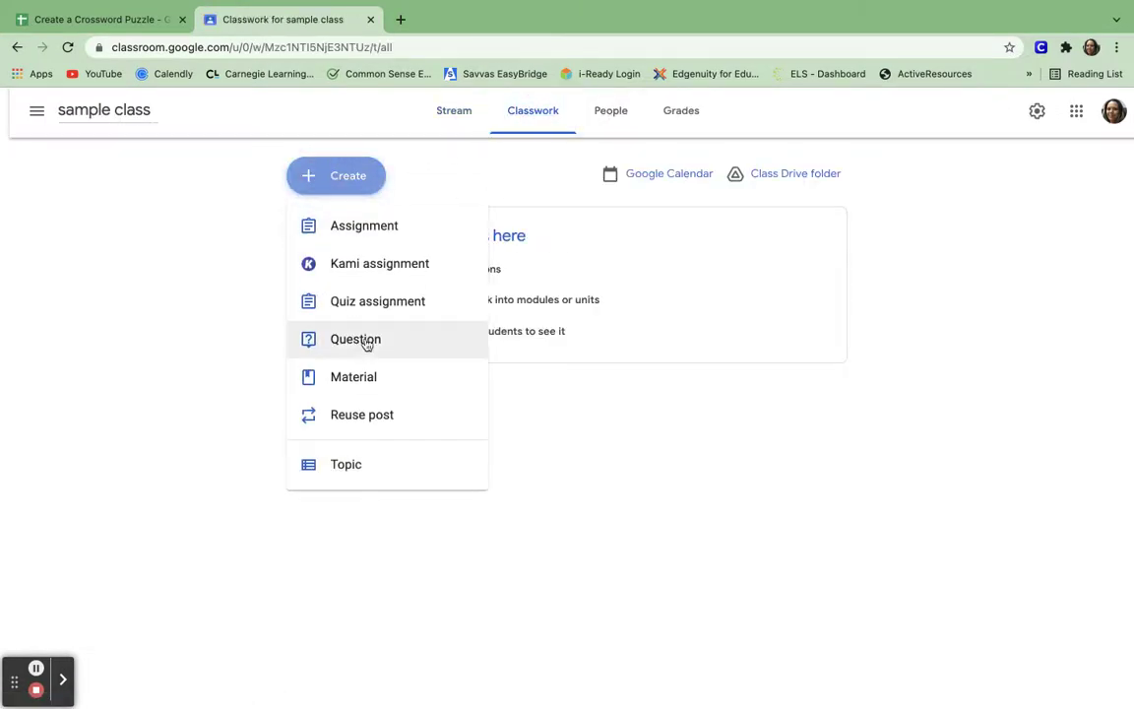
click(375, 228)
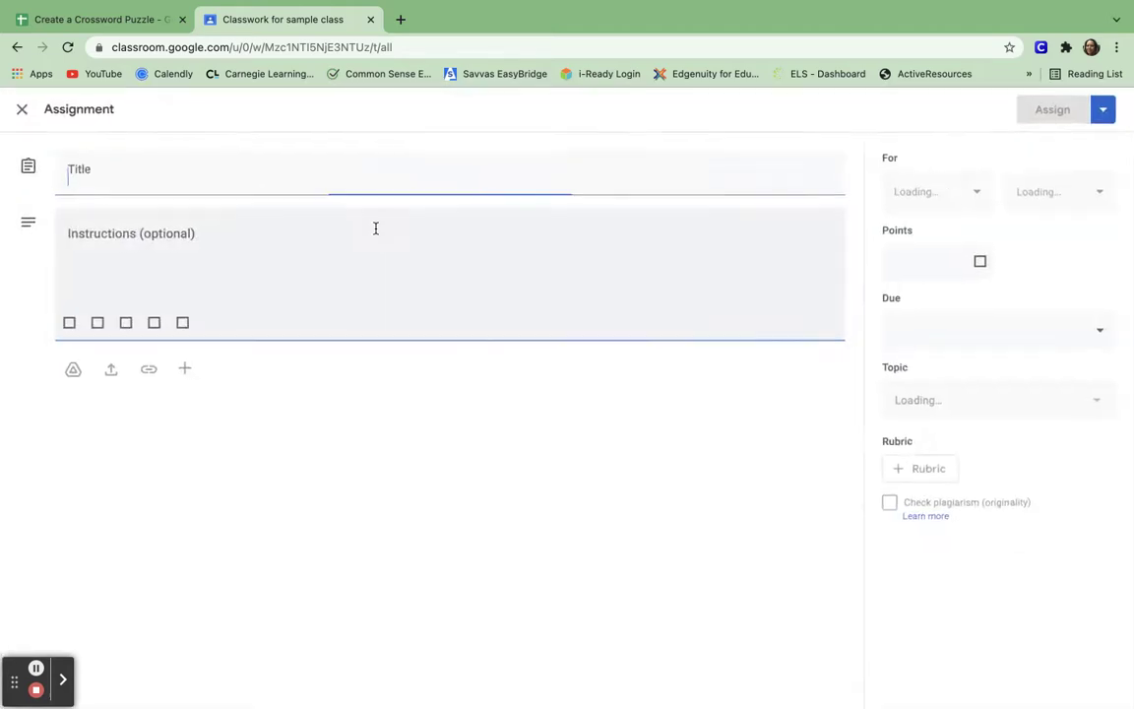
click(73, 369)
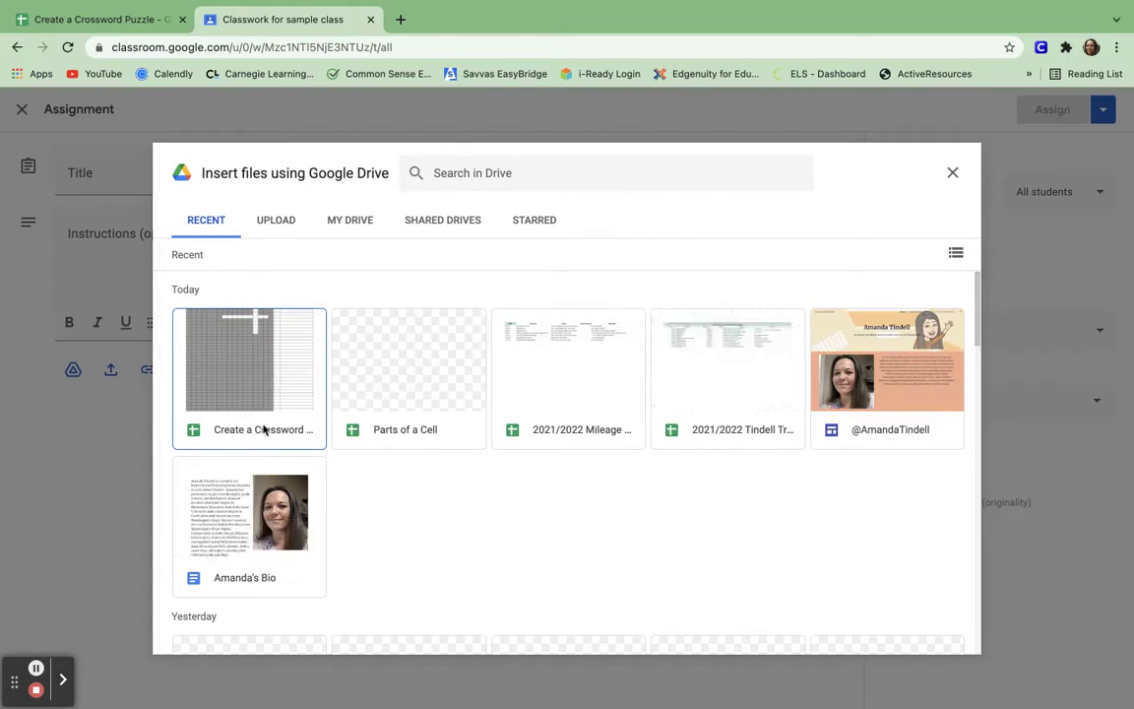
click(266, 429)
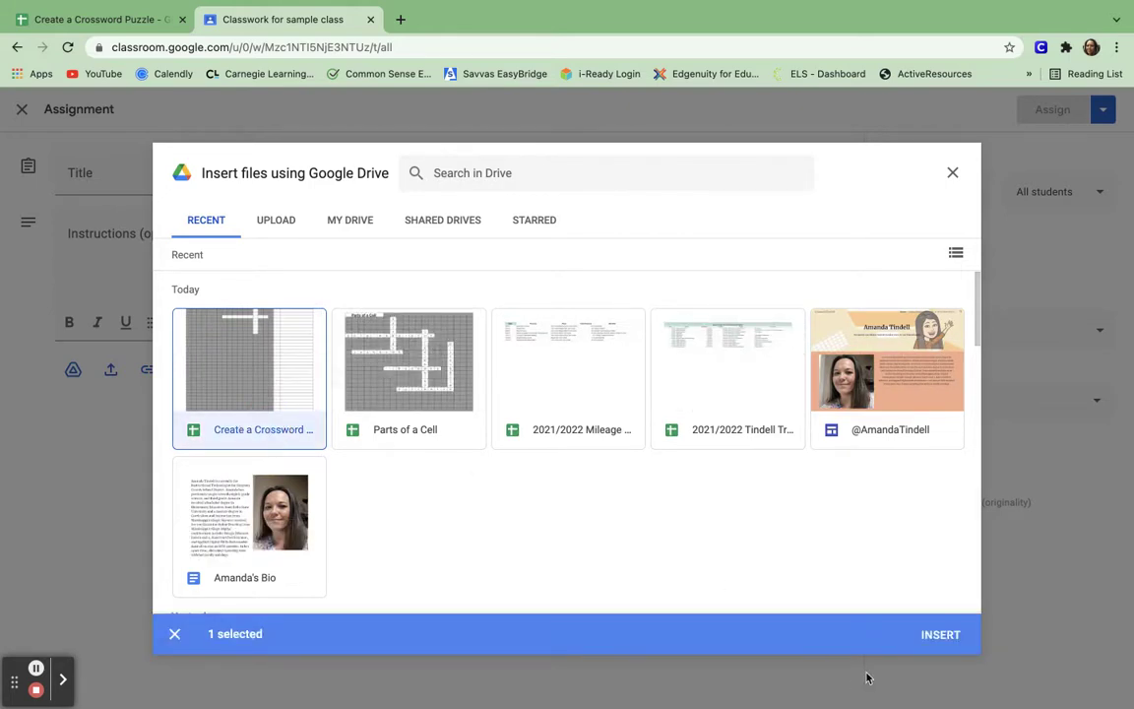
click(941, 635)
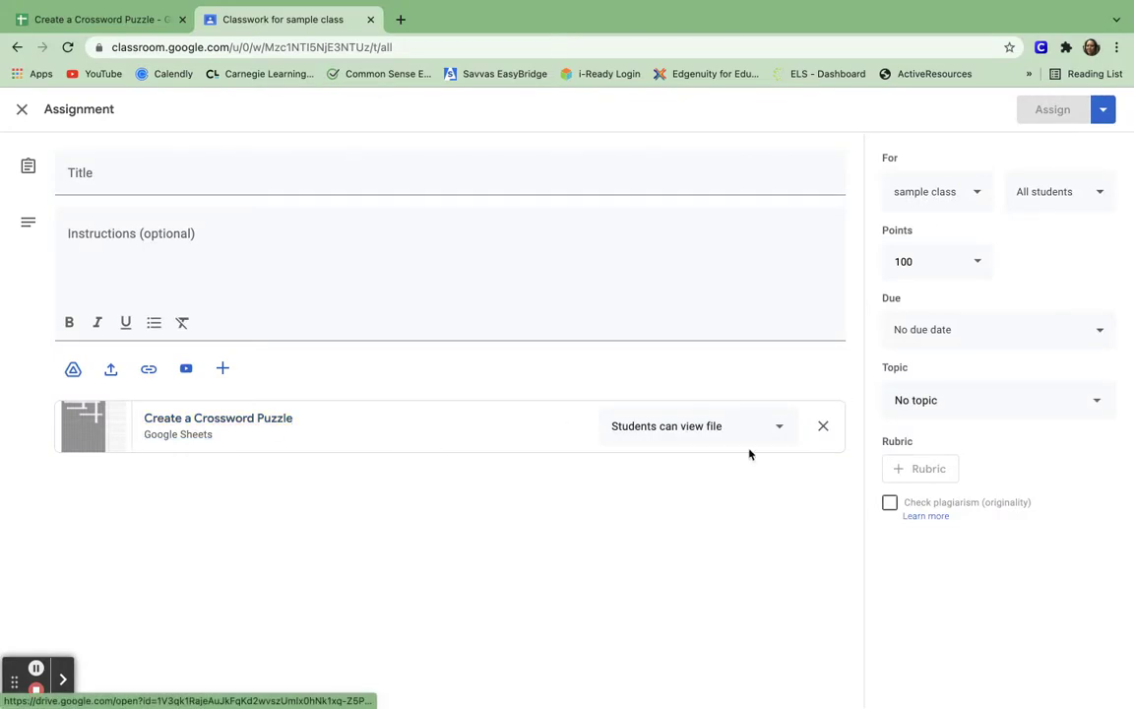
click(777, 428)
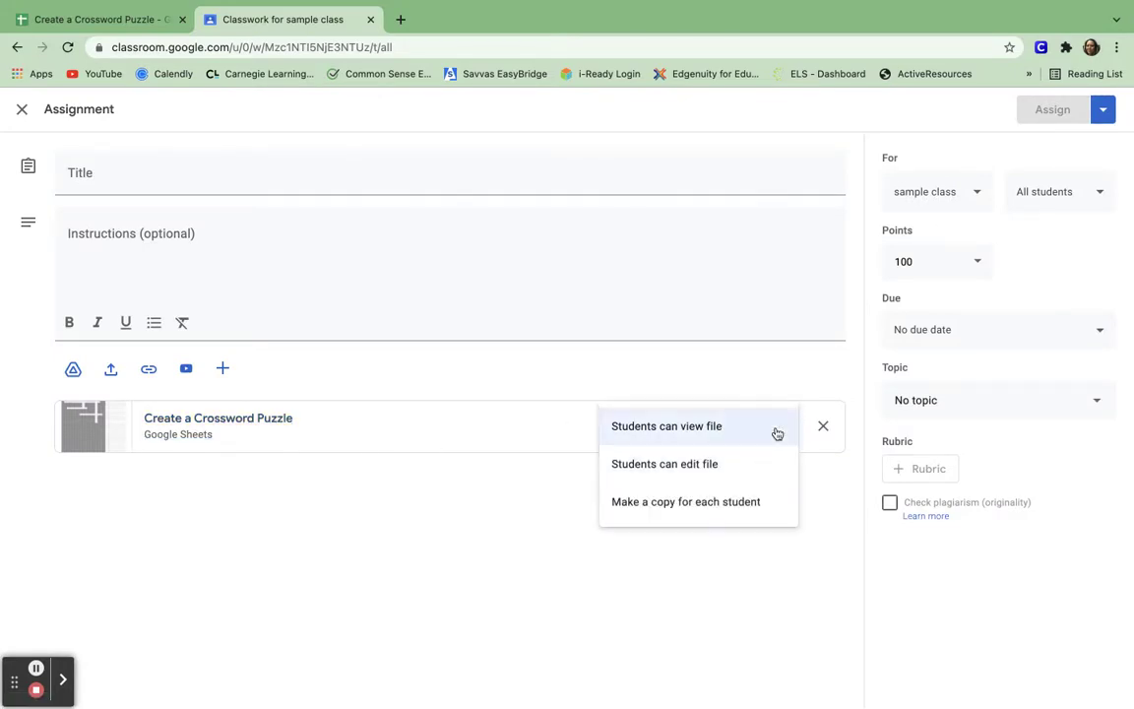
click(730, 505)
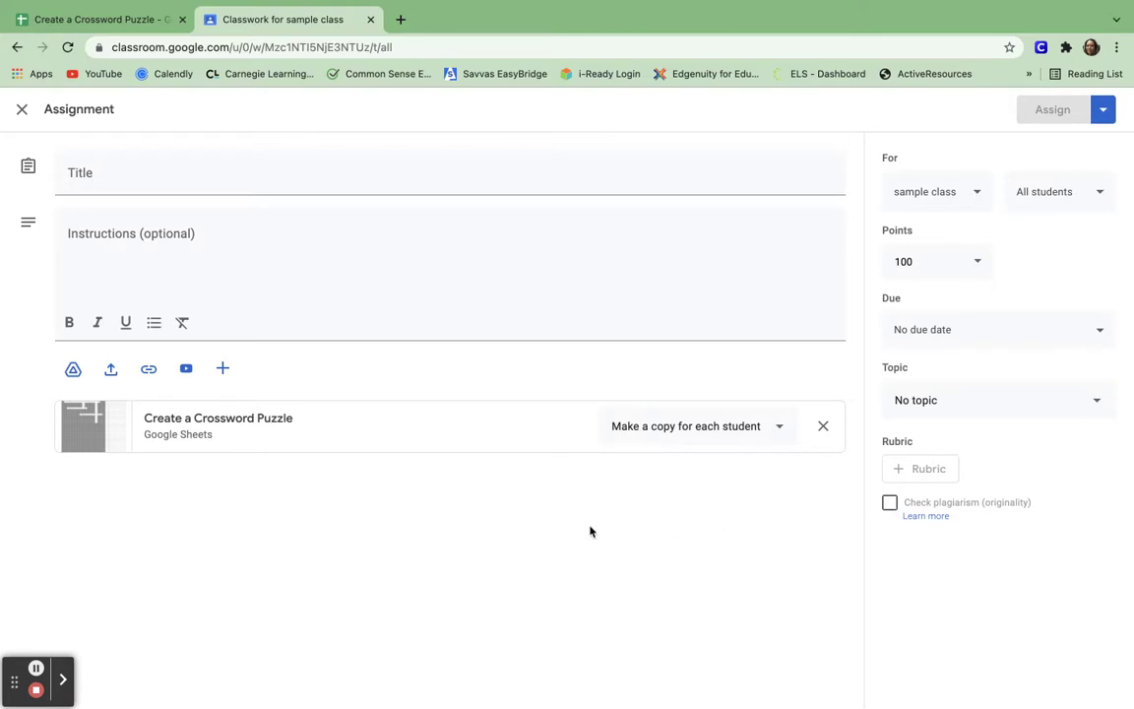
- Return to the crossword spreadsheet in Google Sheets and unhide the Answer Key sheet
click(90, 19)
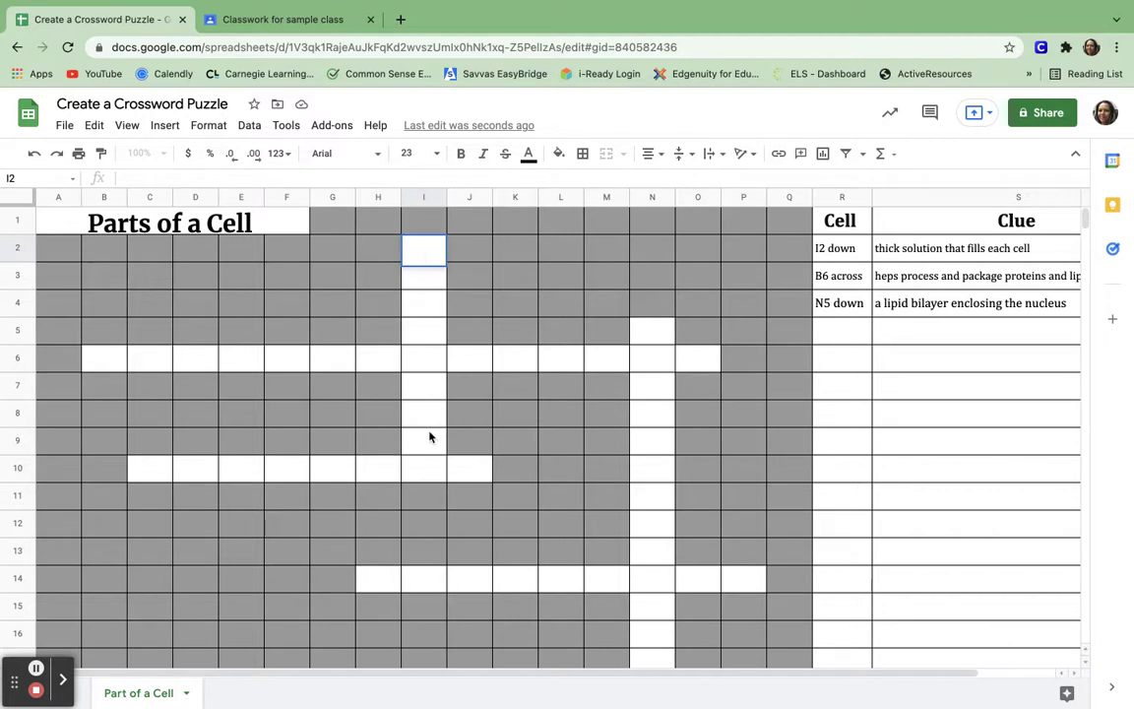
key(Escape)
click(132, 131)
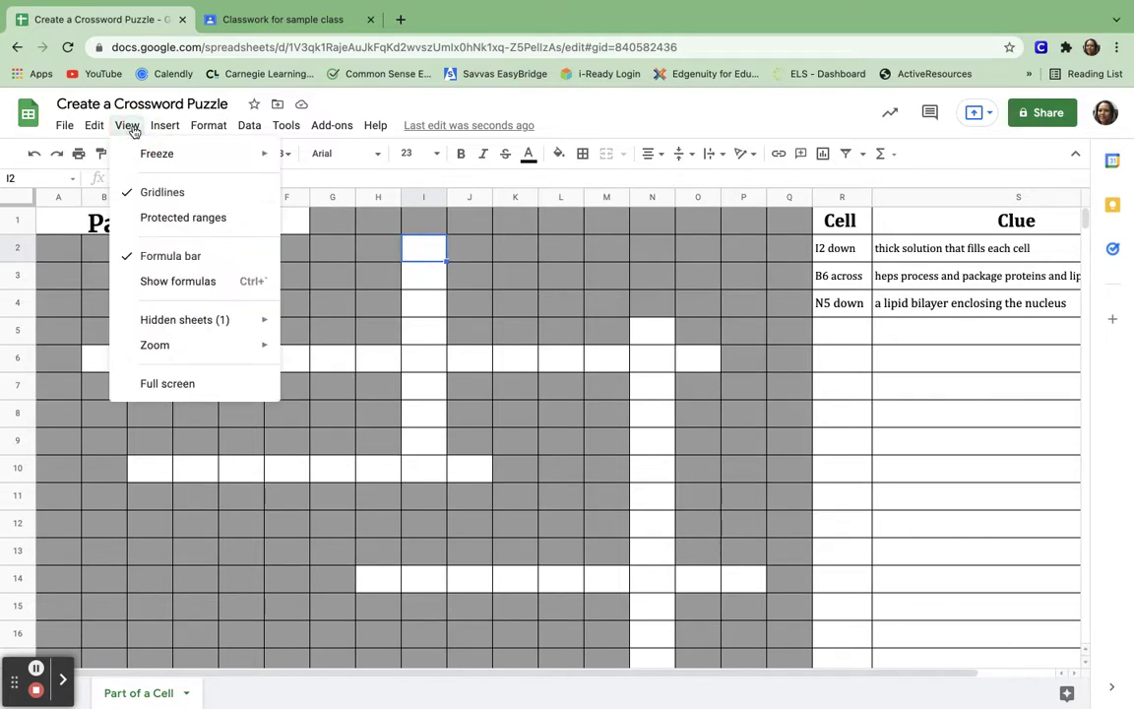
click(180, 321)
click(313, 326)
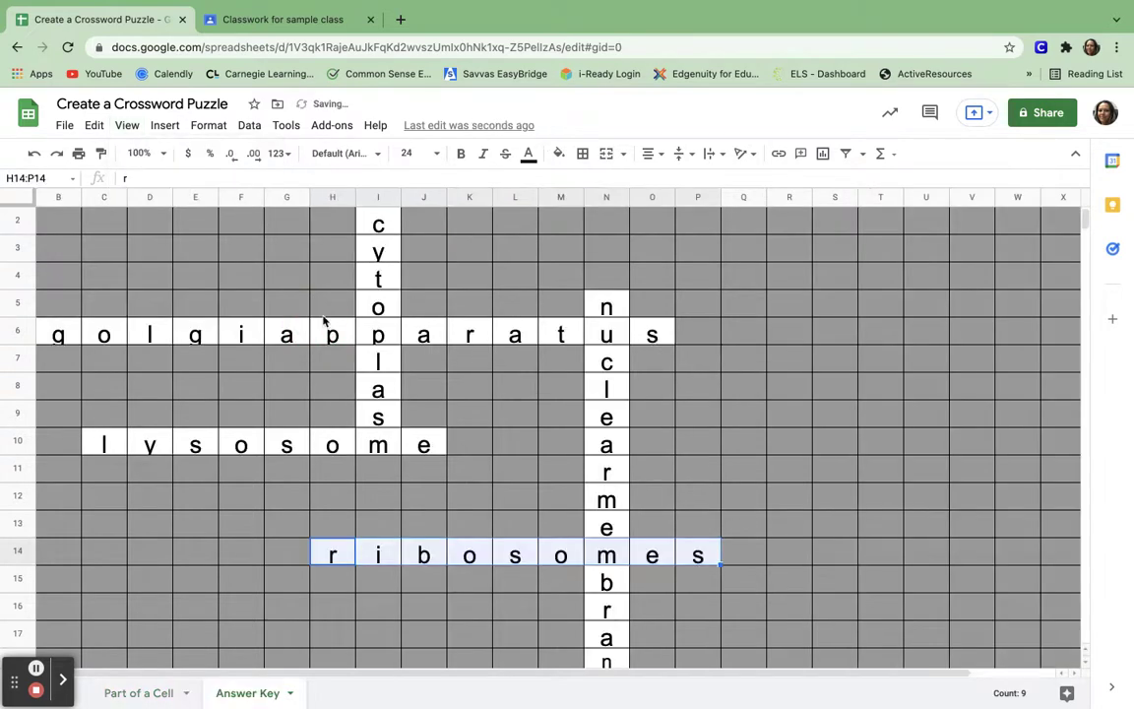